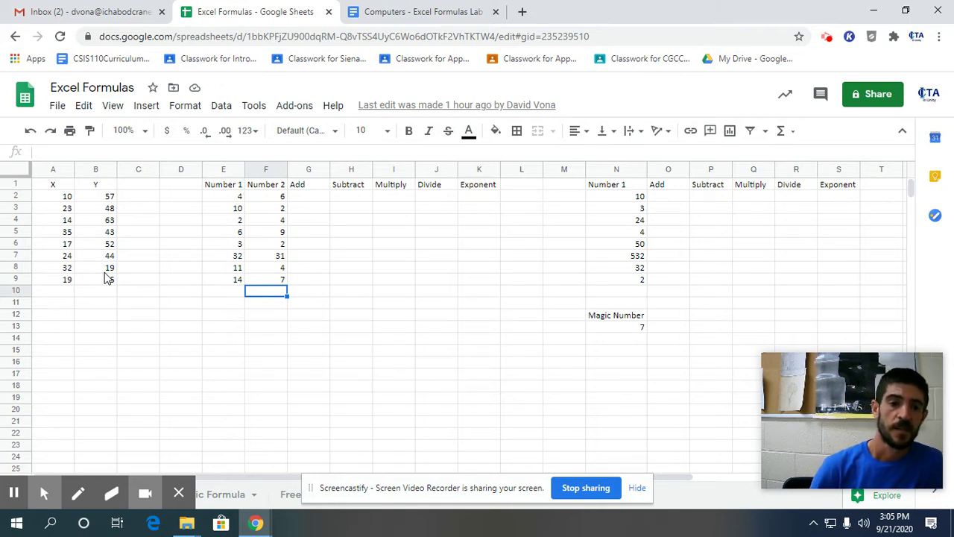
left_click(100, 337)
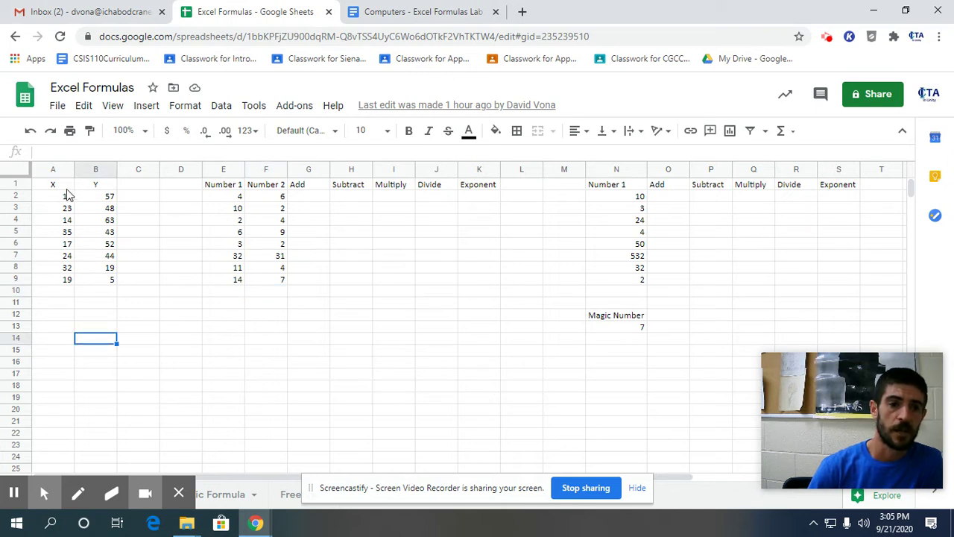
left_click_drag(52, 186, 115, 283)
left_click(116, 315)
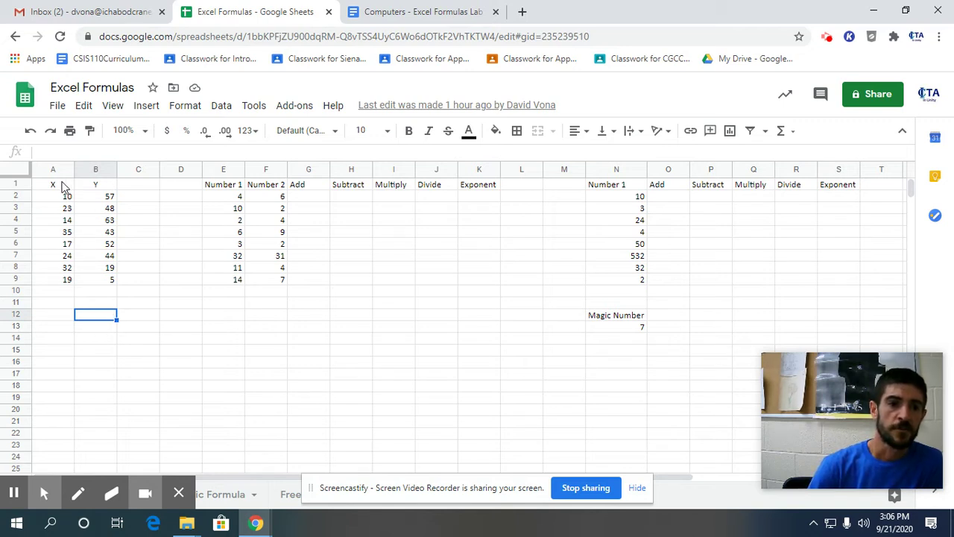
left_click_drag(57, 186, 108, 282)
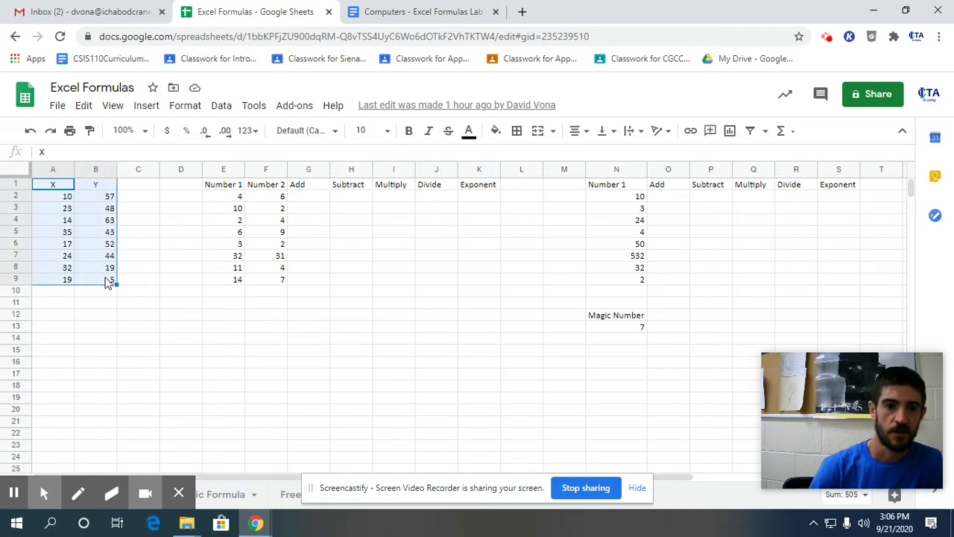
left_click(64, 187)
left_click(90, 233)
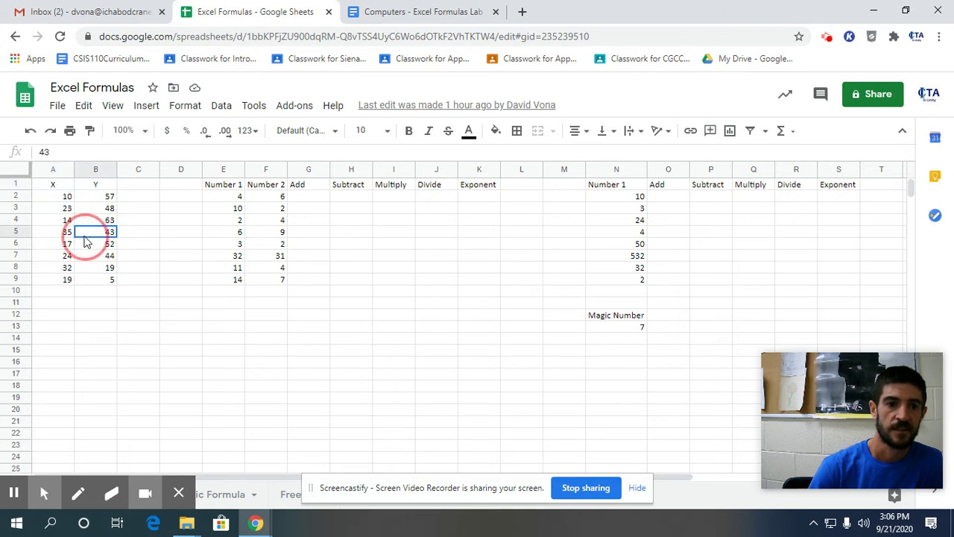
Insert a chart from the X and Y data in cells A1:B9
left_click_drag(55, 184, 116, 283)
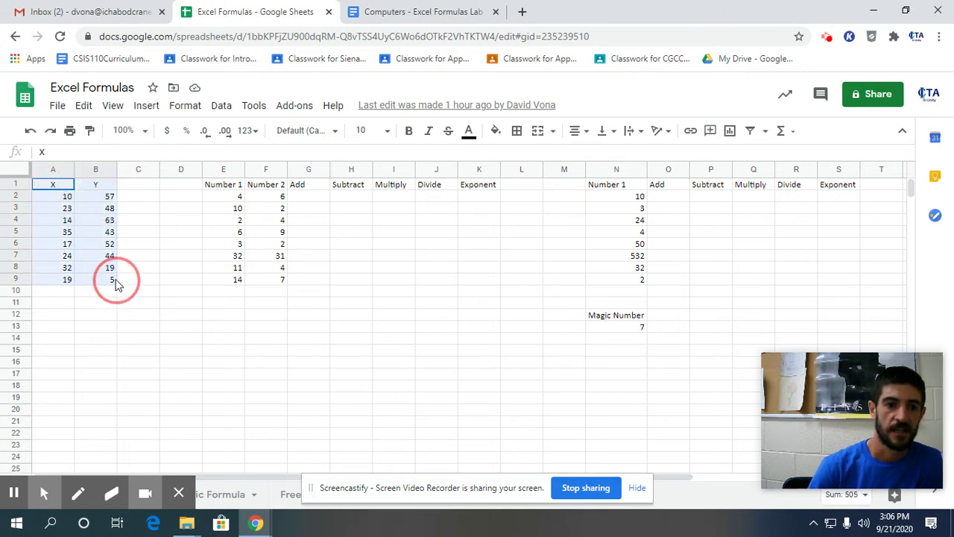
left_click(146, 105)
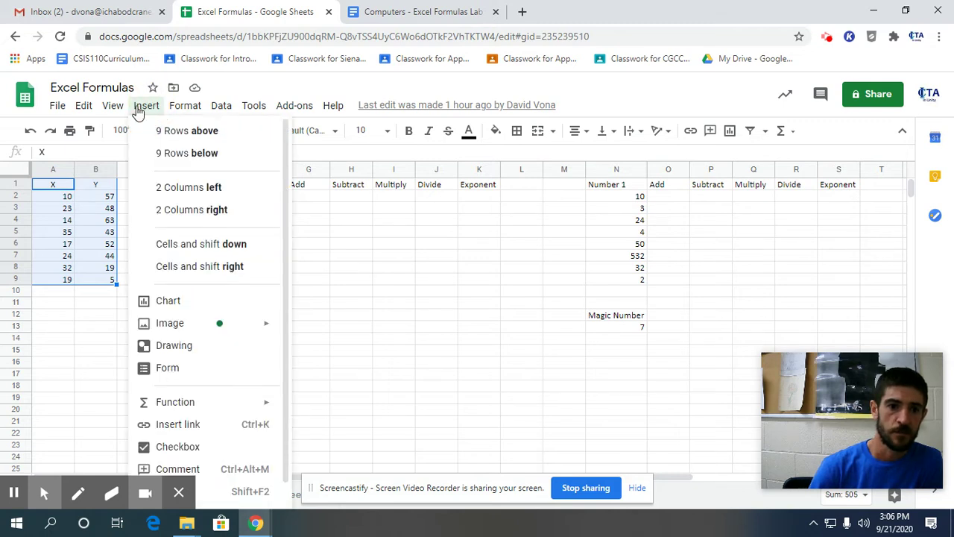
left_click(161, 306)
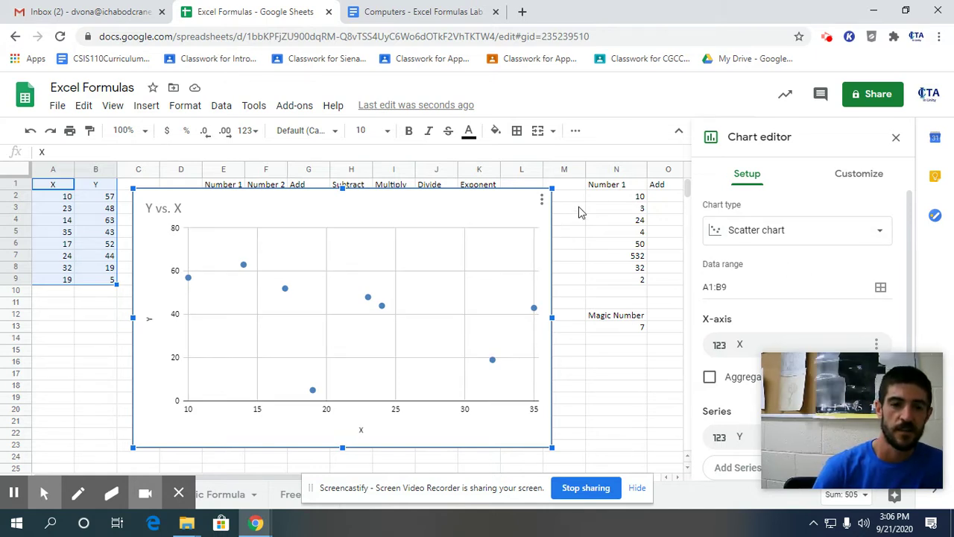
Browse the available chart types and choose the suggested scatter chart for the Y vs. X data
left_click(760, 236)
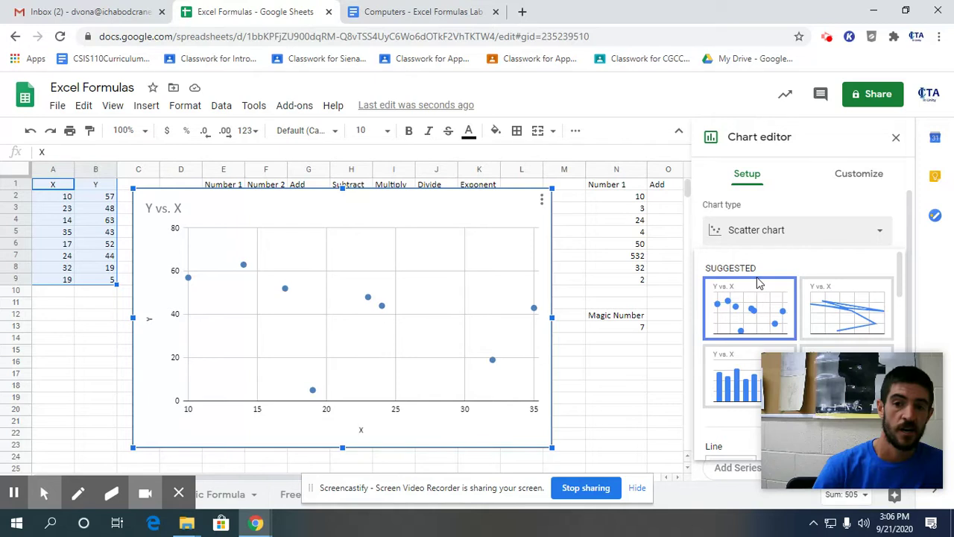
scroll(779, 287, "down", 6)
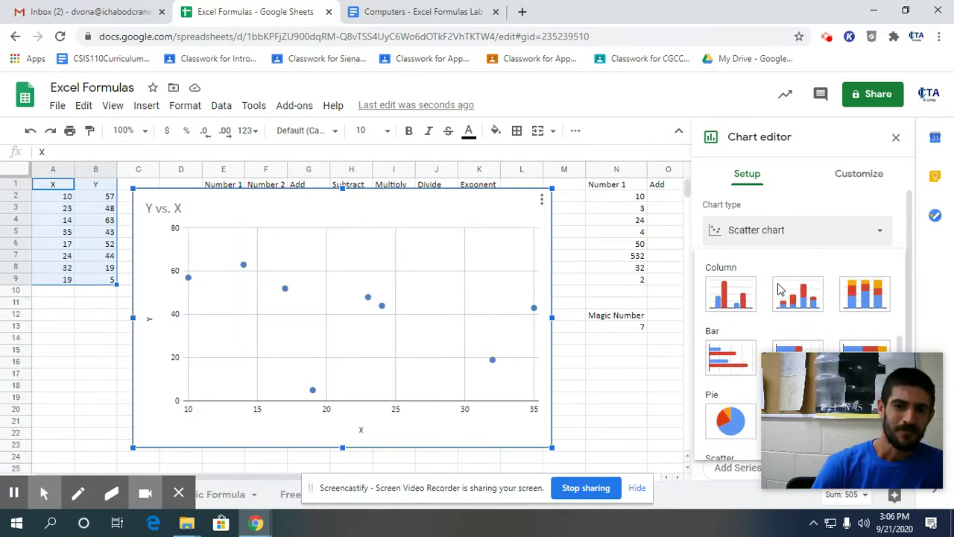
scroll(751, 280, "up", 6)
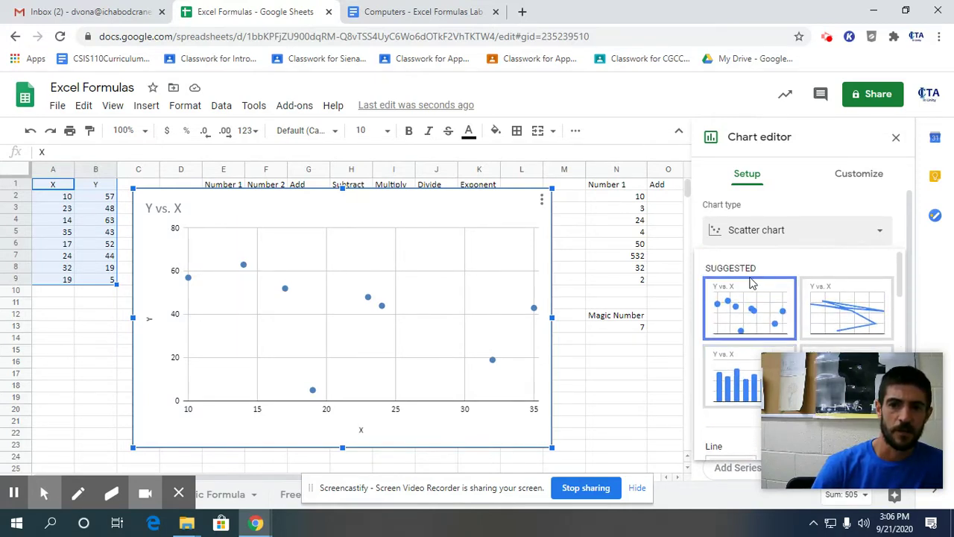
left_click(723, 298)
scroll(741, 317, "down", 1)
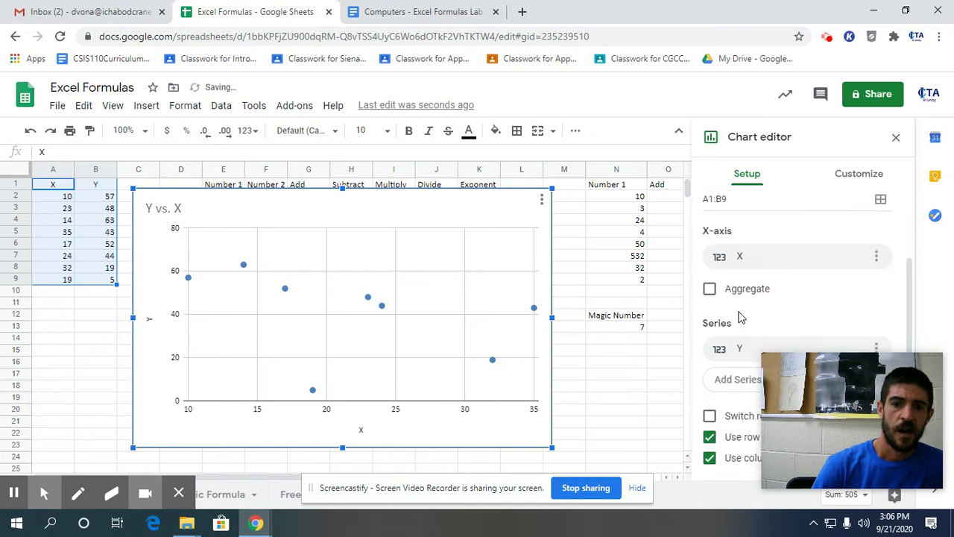
Try switching rows and columns in the Y vs. X chart, and turn that option back off
left_click(834, 177)
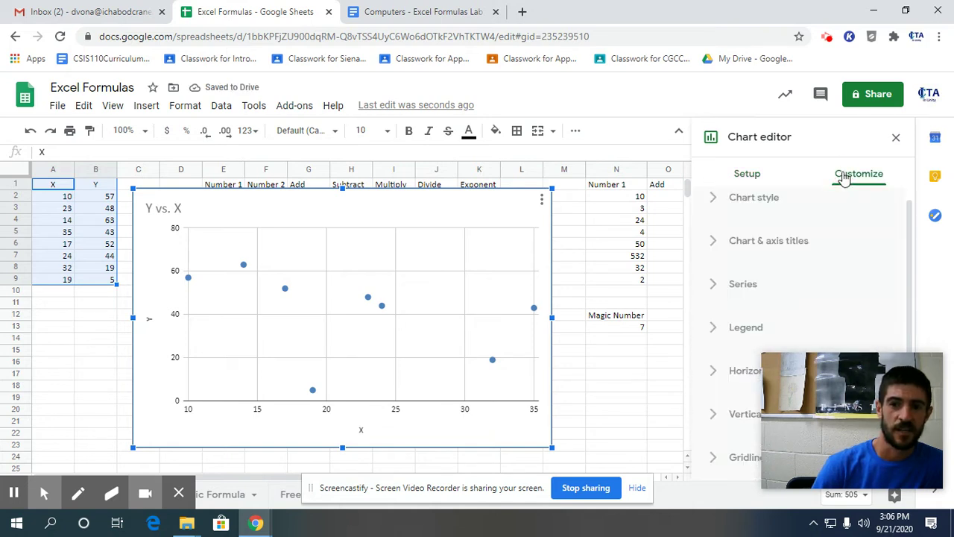
left_click(747, 176)
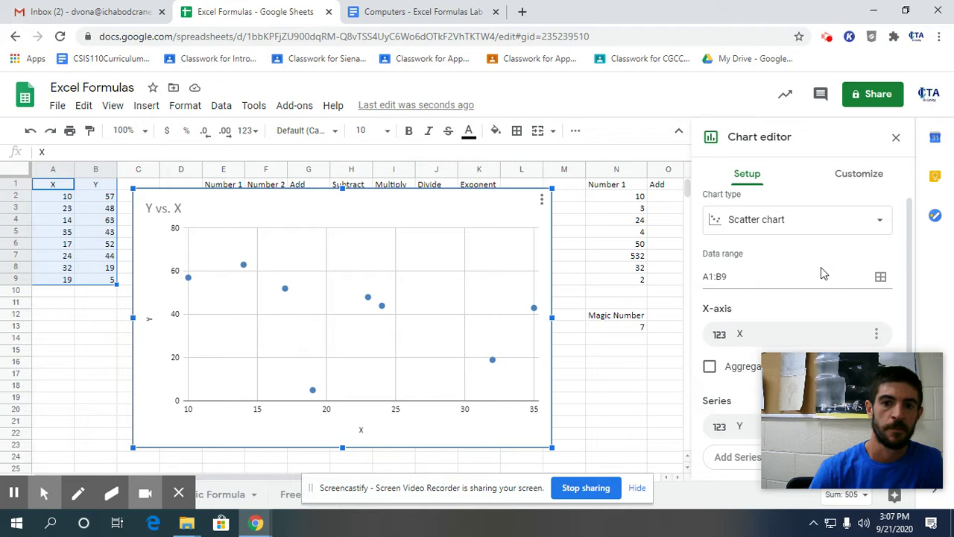
scroll(824, 272, "down", 1)
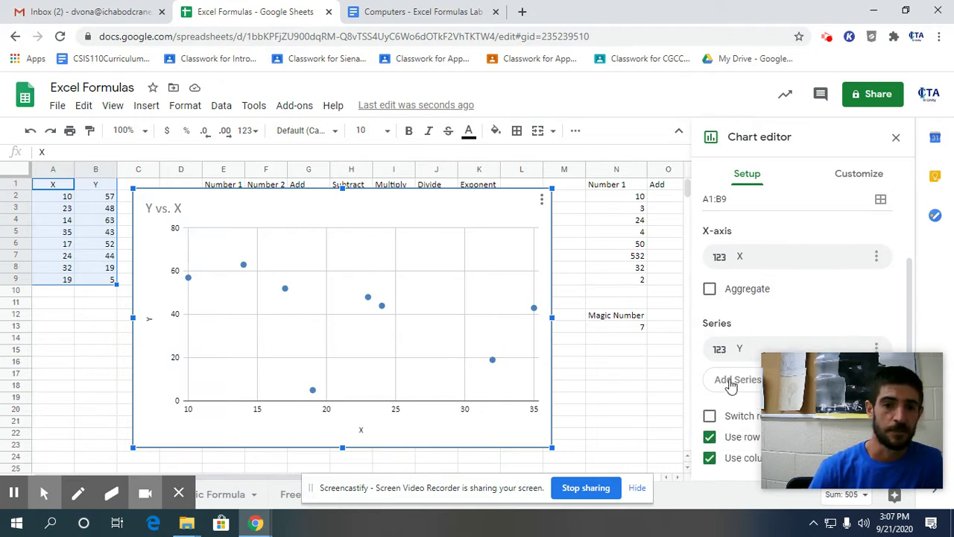
left_click(710, 417)
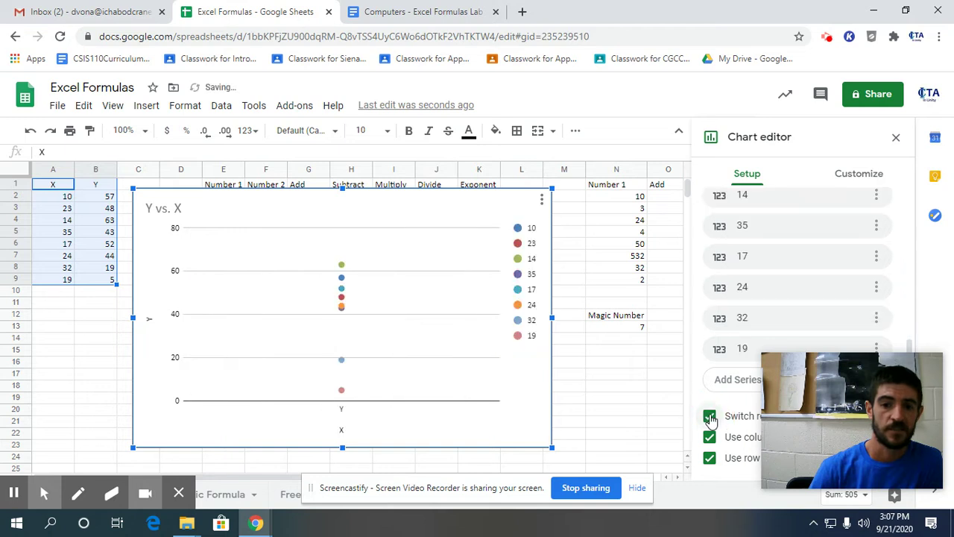
left_click(710, 416)
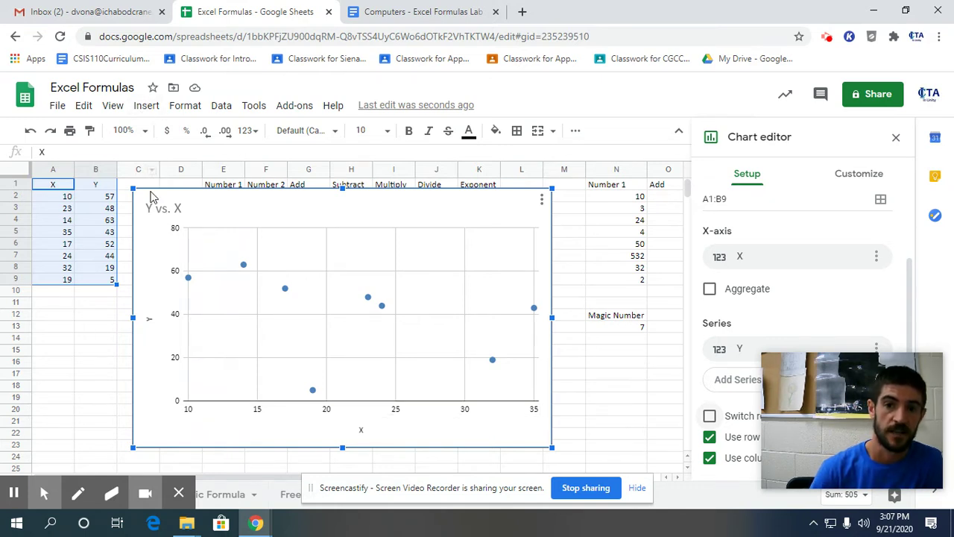
scroll(785, 269, "up", 2)
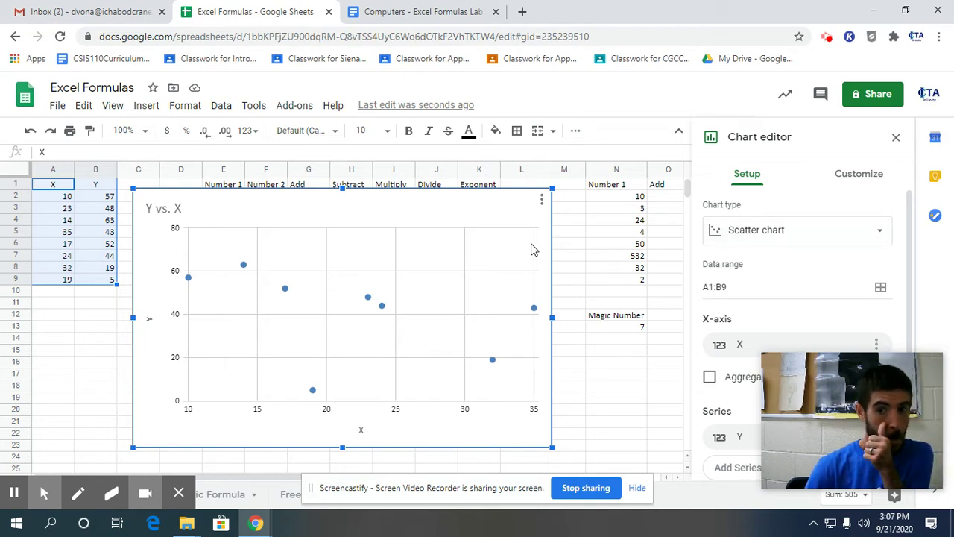
Move the scatter chart below the data tables, with its upper edge near row 12, and copy the chart
left_click_drag(377, 195, 331, 217)
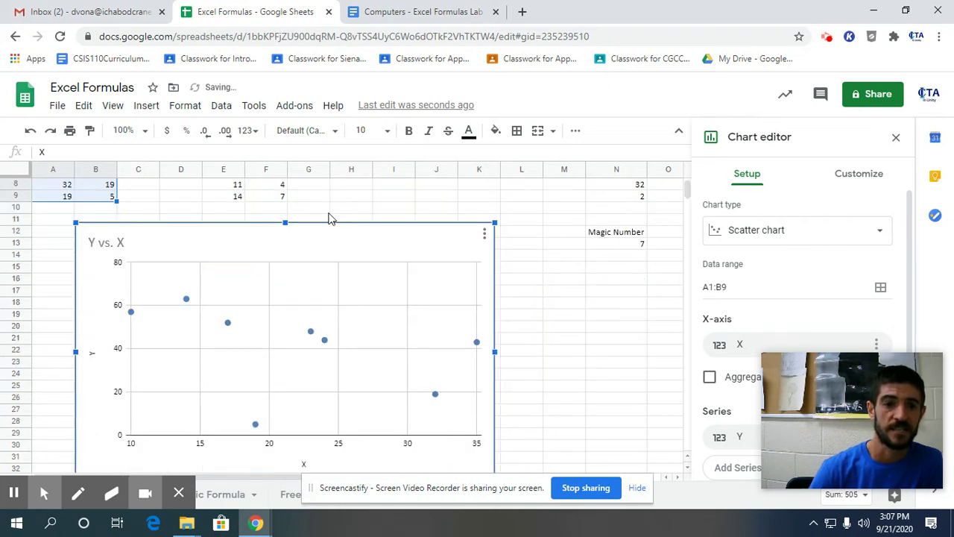
scroll(335, 199, "down", 1)
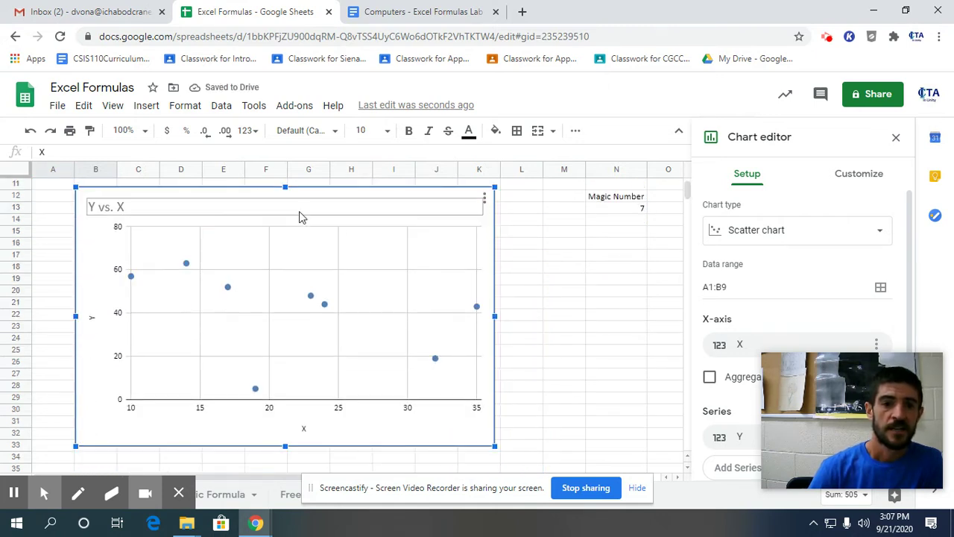
right_click(238, 426)
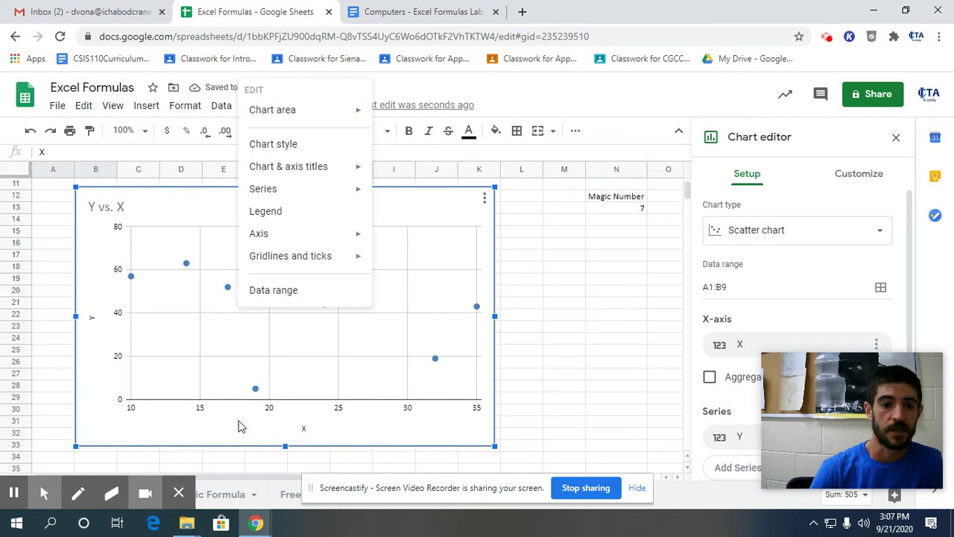
left_click(484, 200)
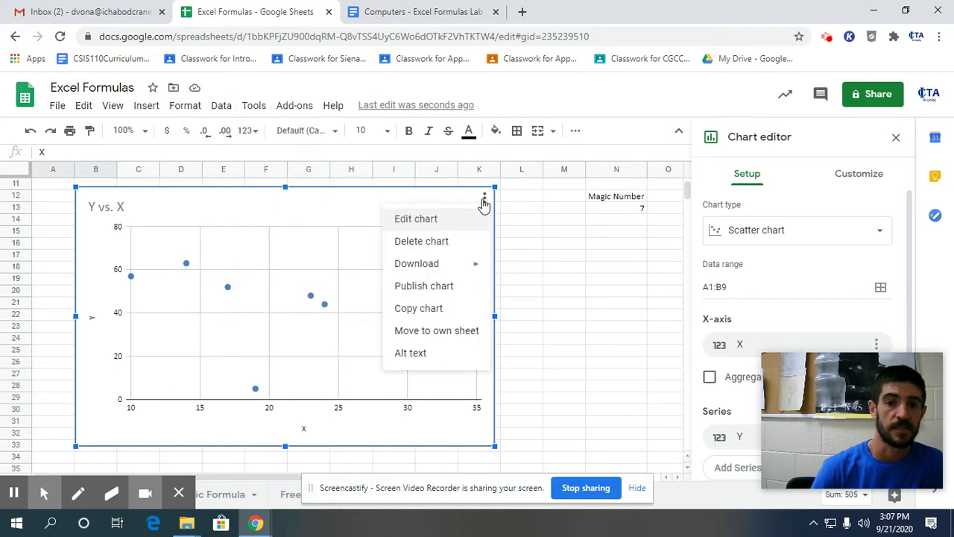
left_click(402, 314)
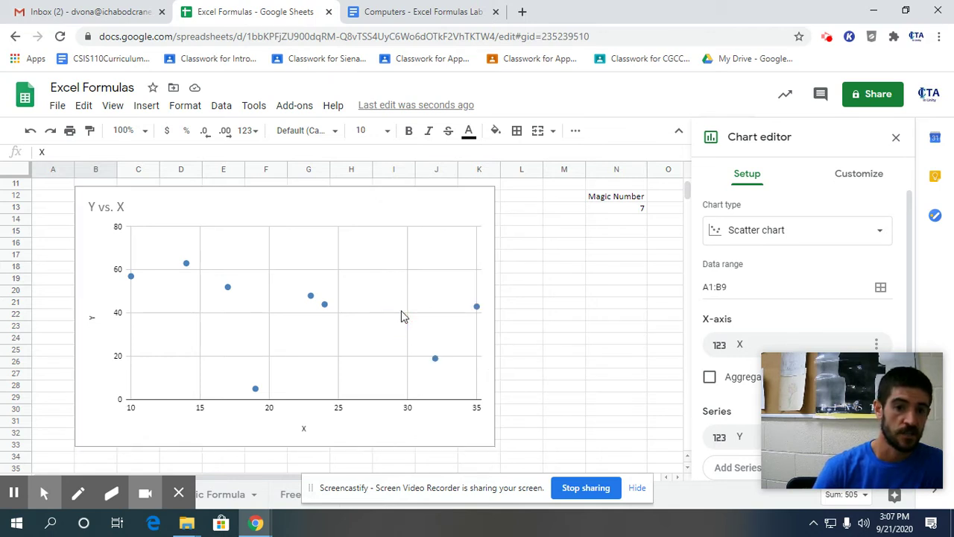
Switch to the Computers - Excel Formulas Lab document and paste the chart unlinked beneath question 1
left_click(390, 7)
scroll(393, 252, "down", 10)
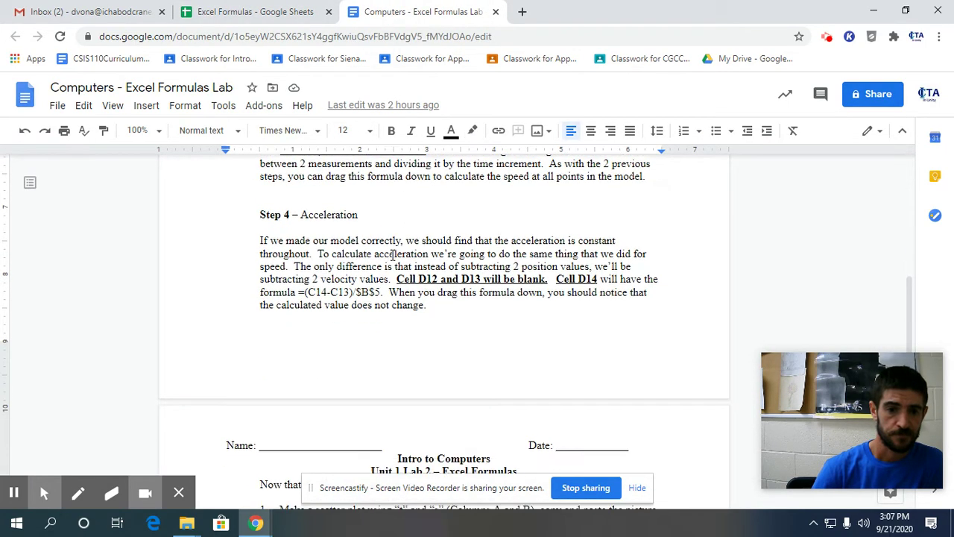
scroll(393, 254, "down", 5)
left_click(344, 231)
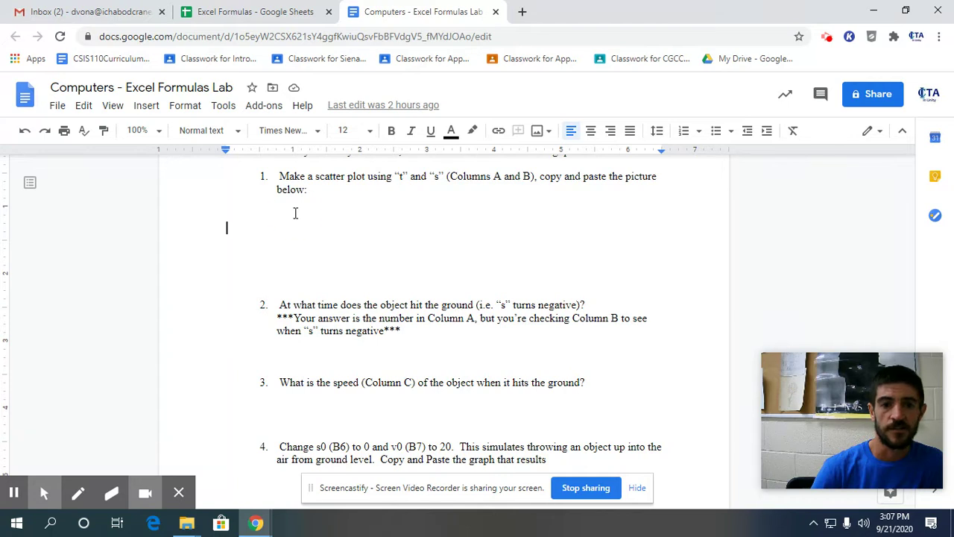
right_click(295, 214)
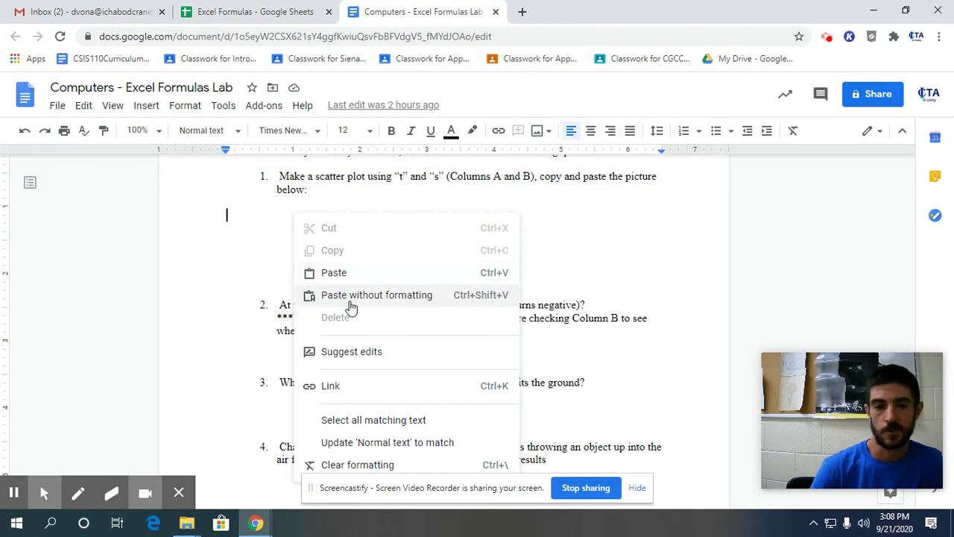
left_click(341, 274)
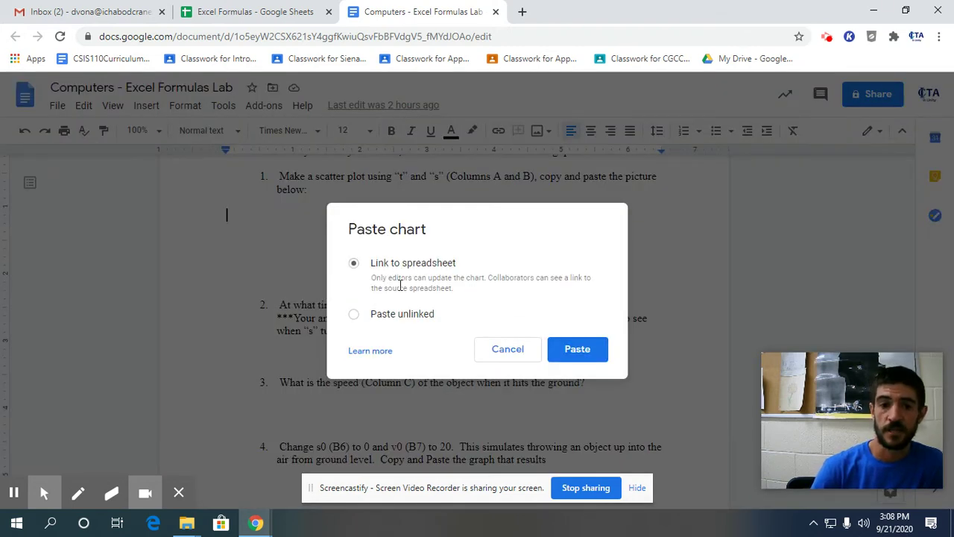
left_click(390, 317)
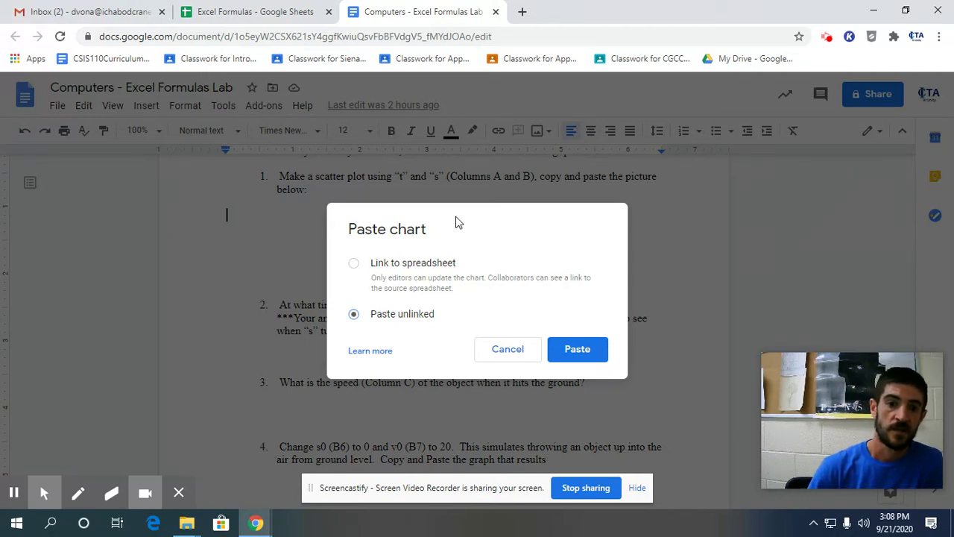
left_click(587, 356)
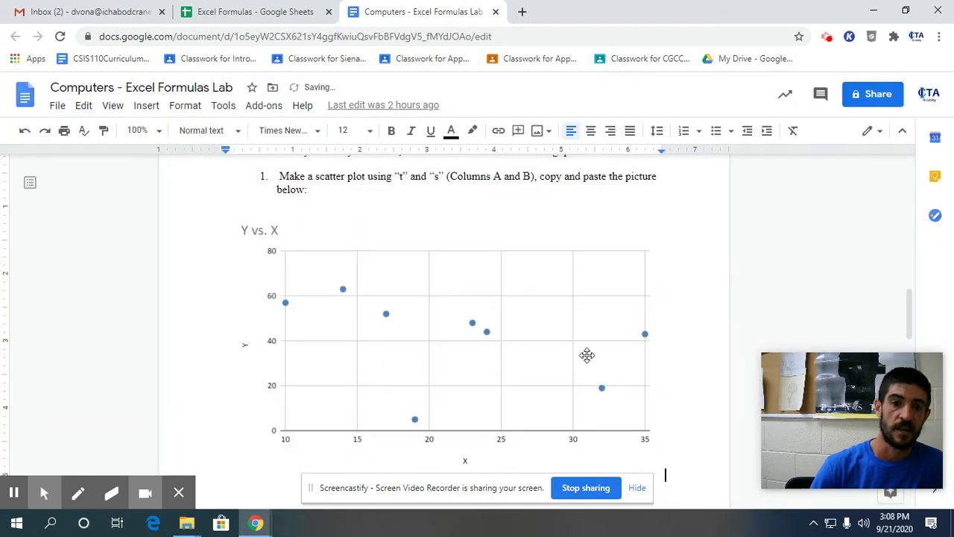
Delete the pasted chart beneath question 1 of the lab document
scroll(555, 416, "down", 1)
scroll(556, 415, "up", 2)
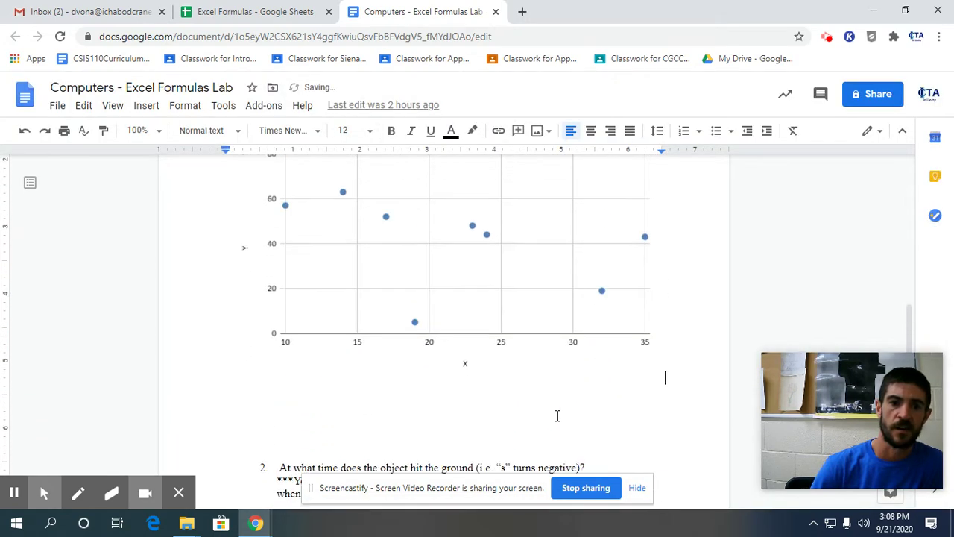
left_click(537, 383)
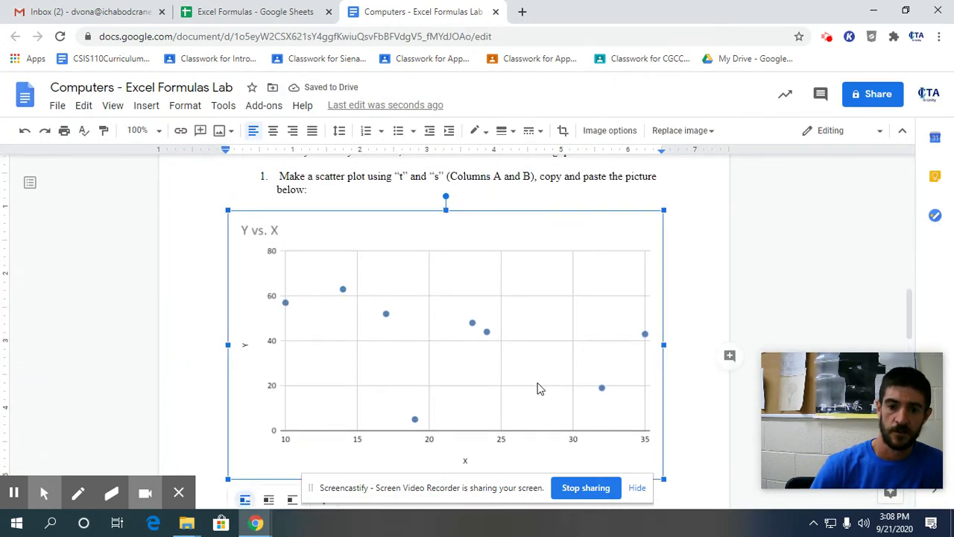
key("Delete")
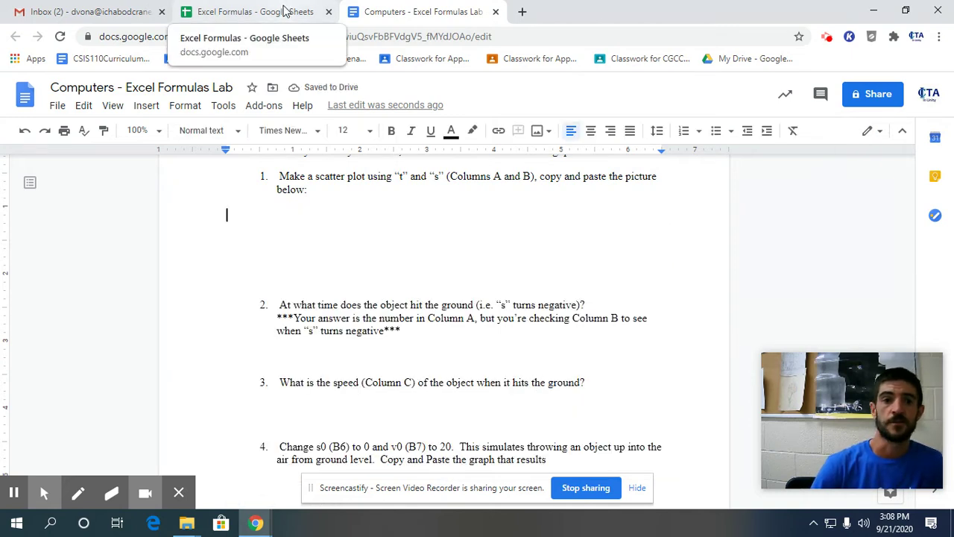
Switch back to the Excel Formulas spreadsheet and delete the Y vs. X scatter chart
left_click(286, 11)
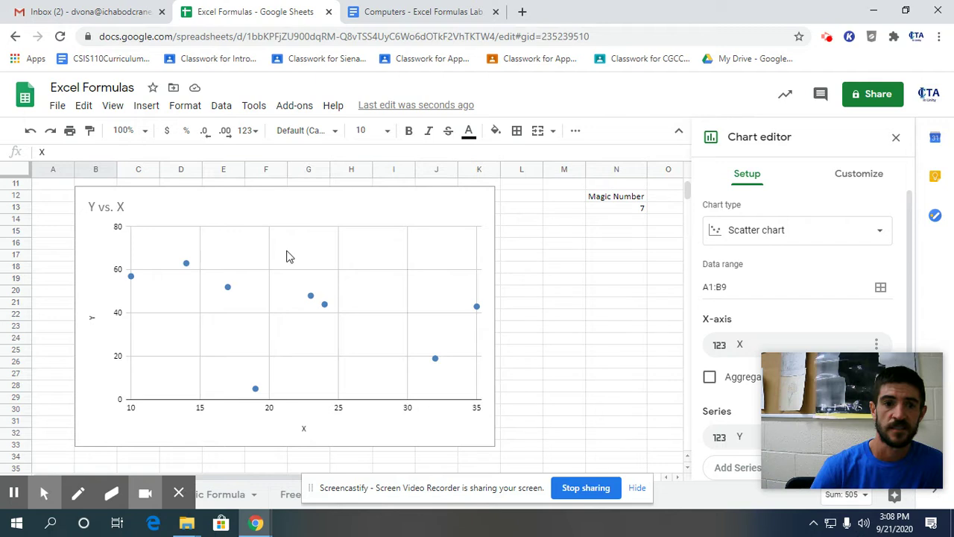
scroll(291, 257, "up", 2)
scroll(313, 305, "down", 1)
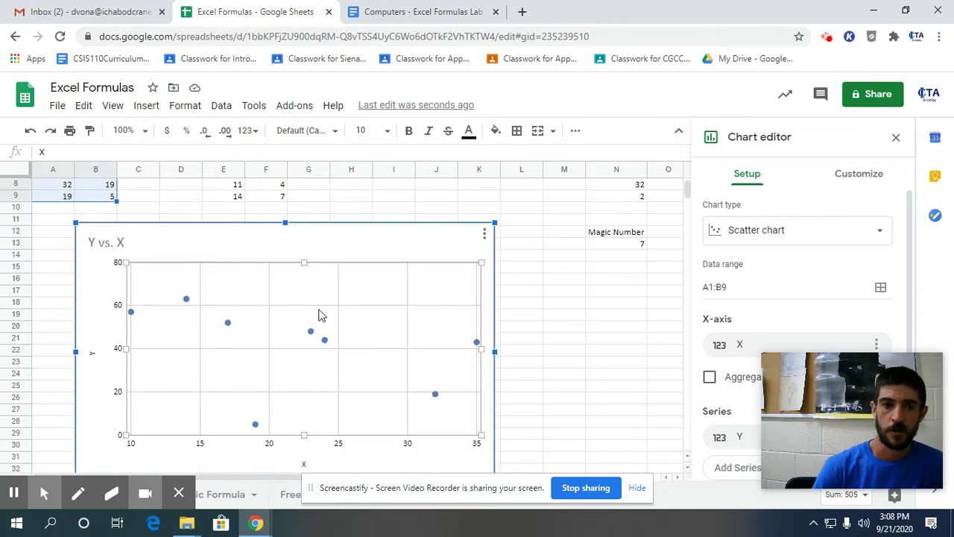
key("Delete")
left_click(152, 116)
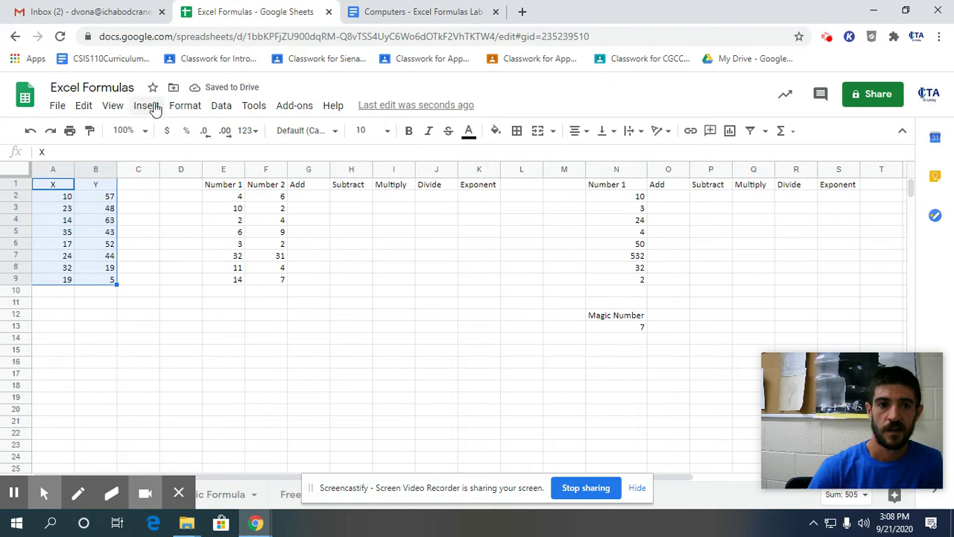
left_click(150, 107)
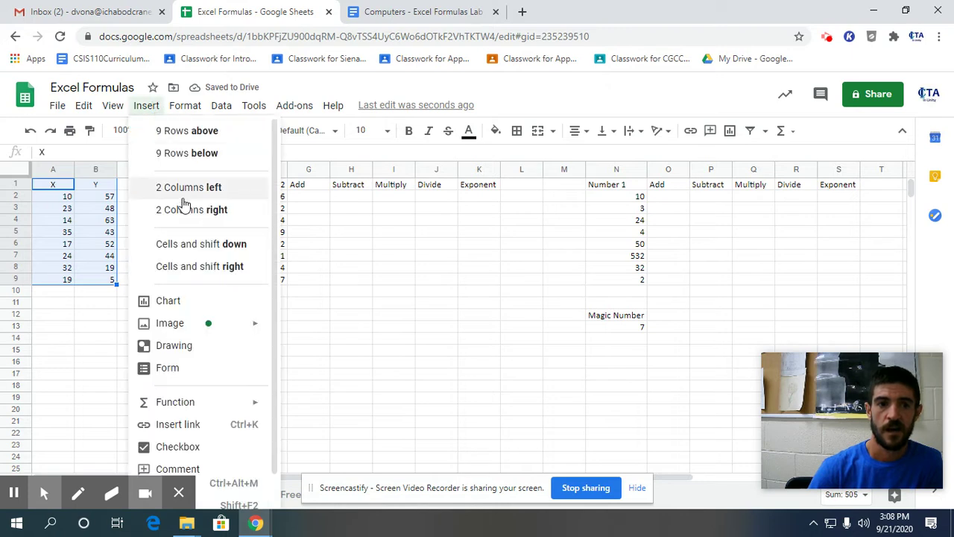
left_click(99, 350)
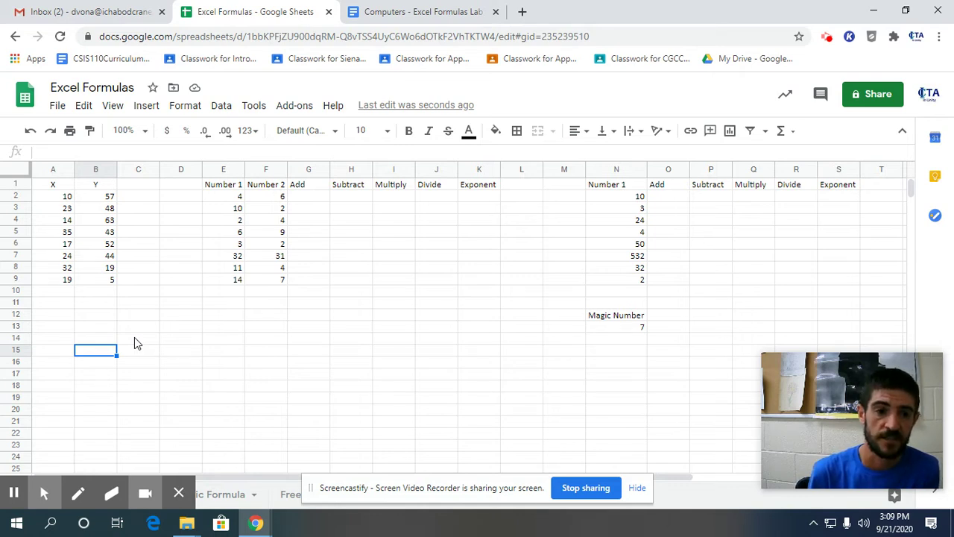
Enter the formula =5+3 in cell C12, below the data tables
key("Up")
key("Up")
key("Up")
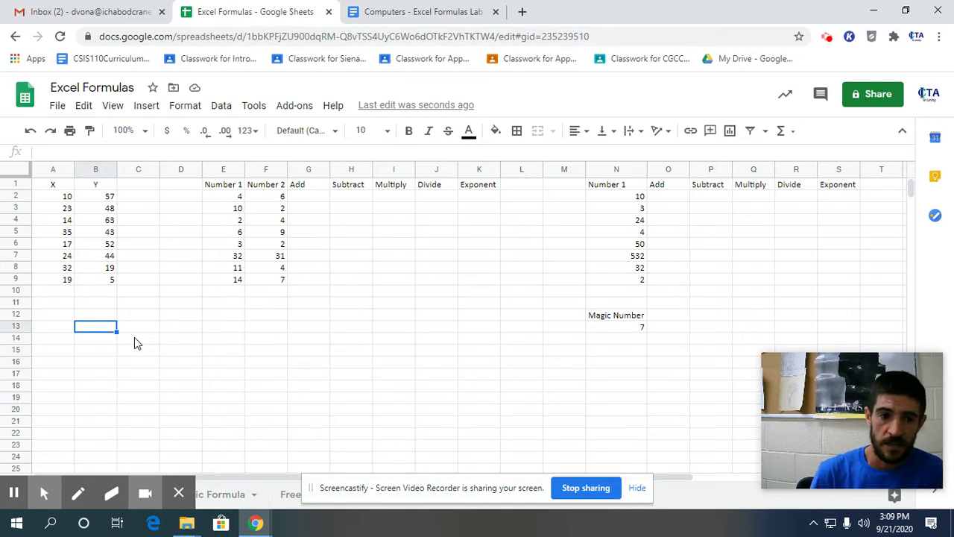
key("Right")
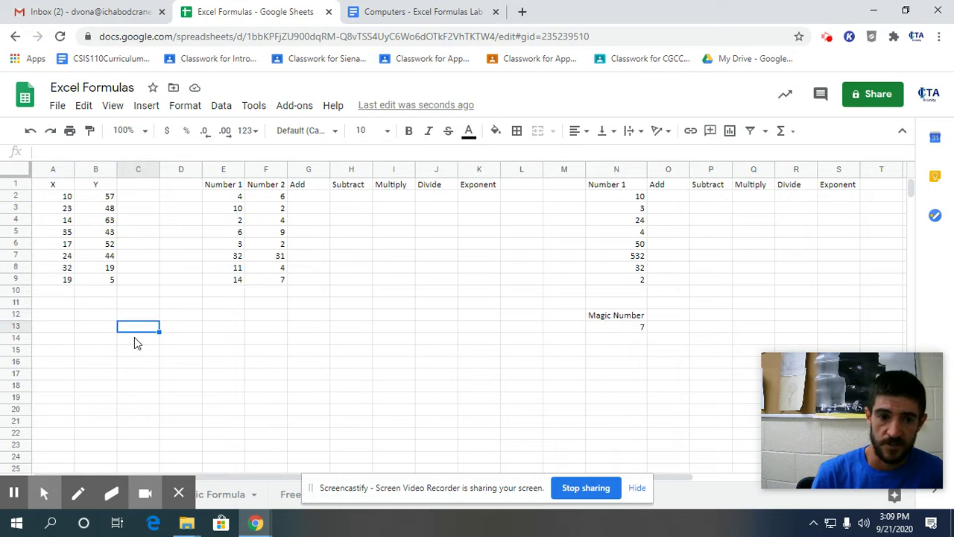
key("Left")
key("Right")
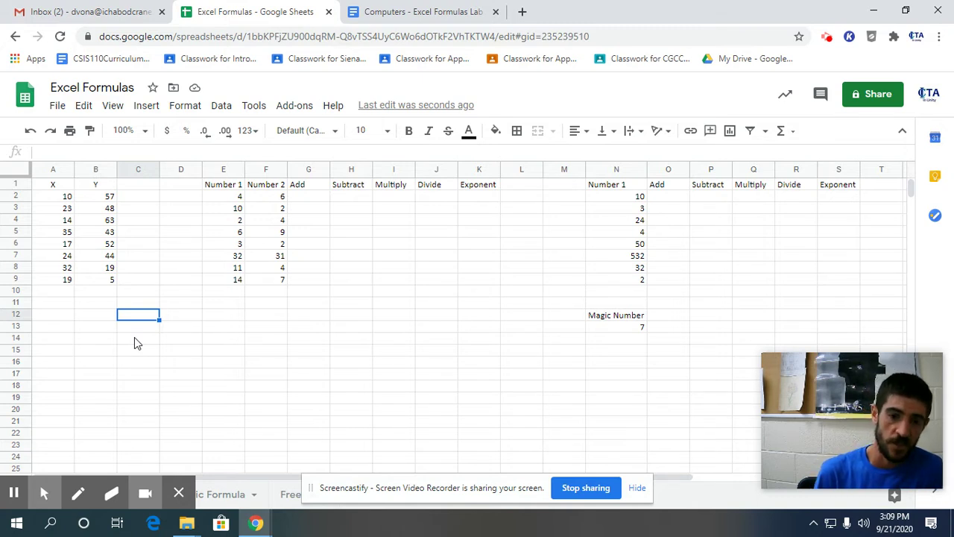
type("=")
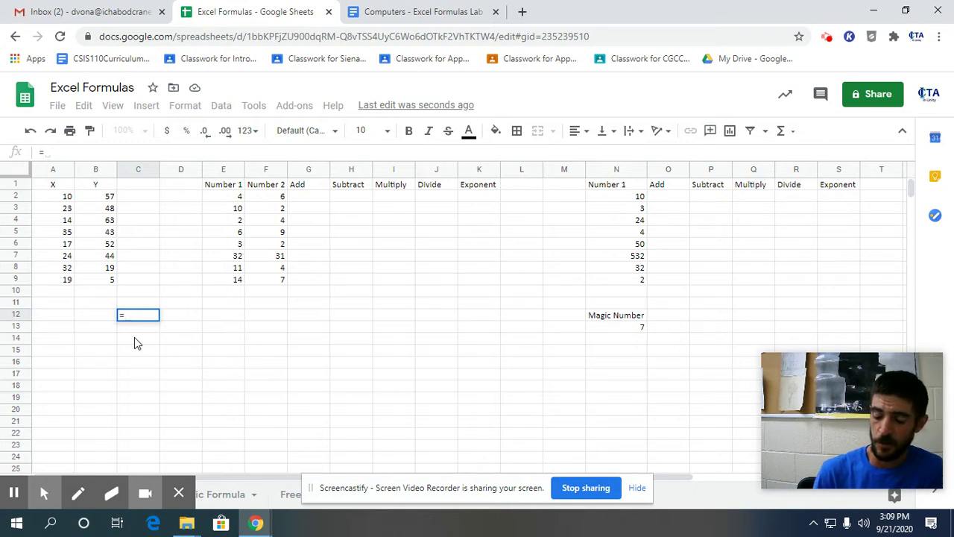
type("C1")
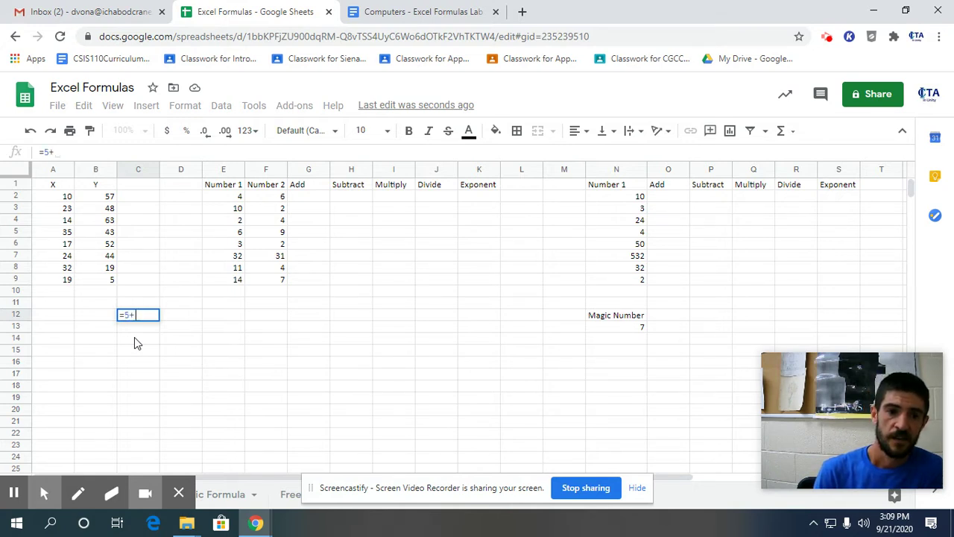
key("Return")
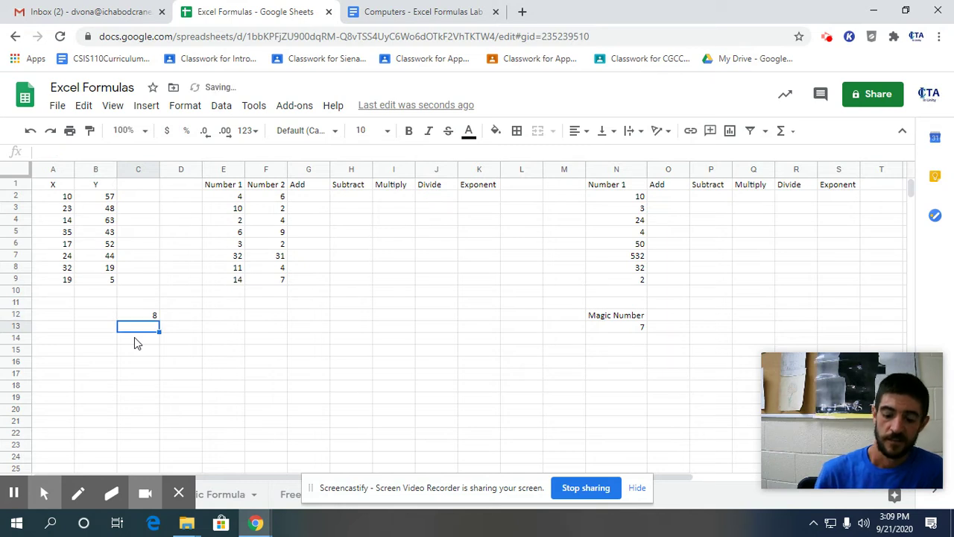
Enter the multiplication formula =8*7 in cell C13
type("=8")
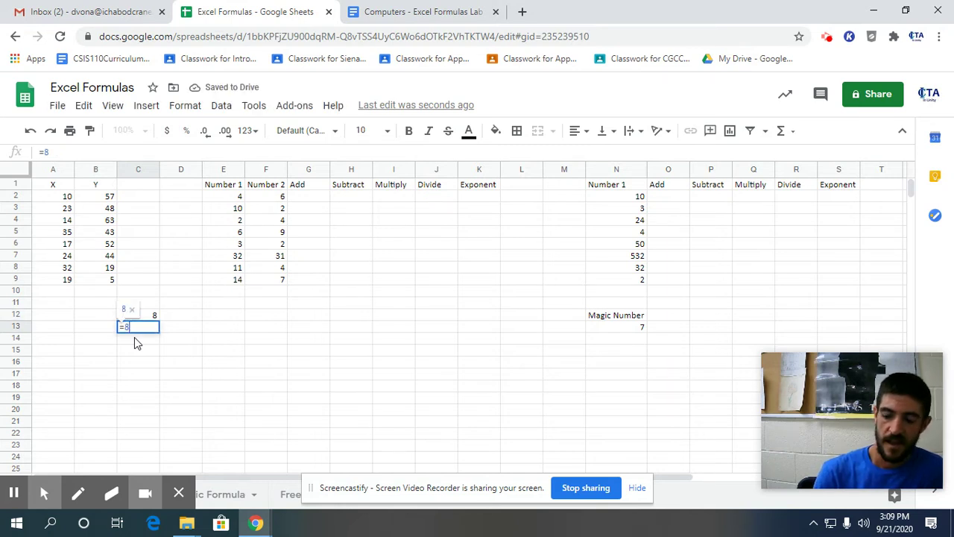
type("*7")
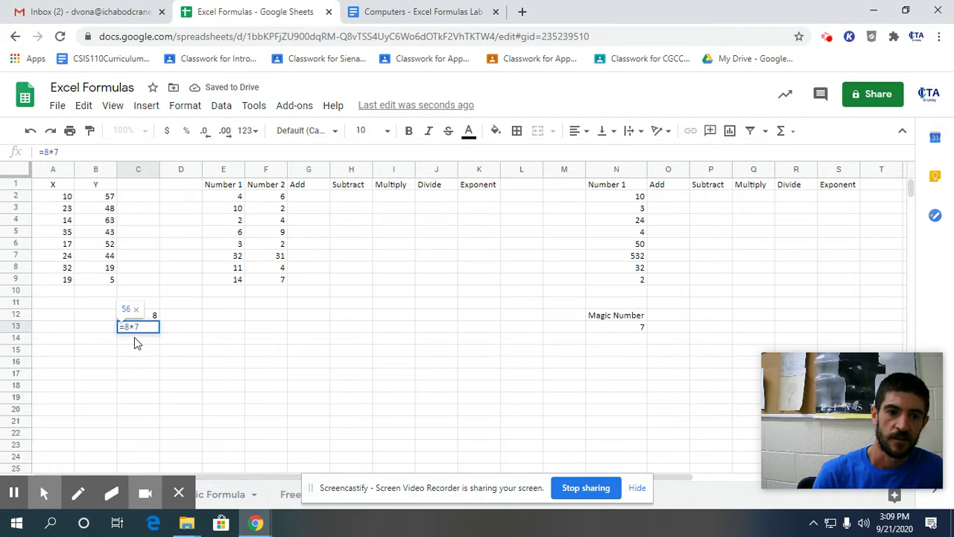
key("Return")
Enter the exponent formula =5^2 in cell C14
type("=5")
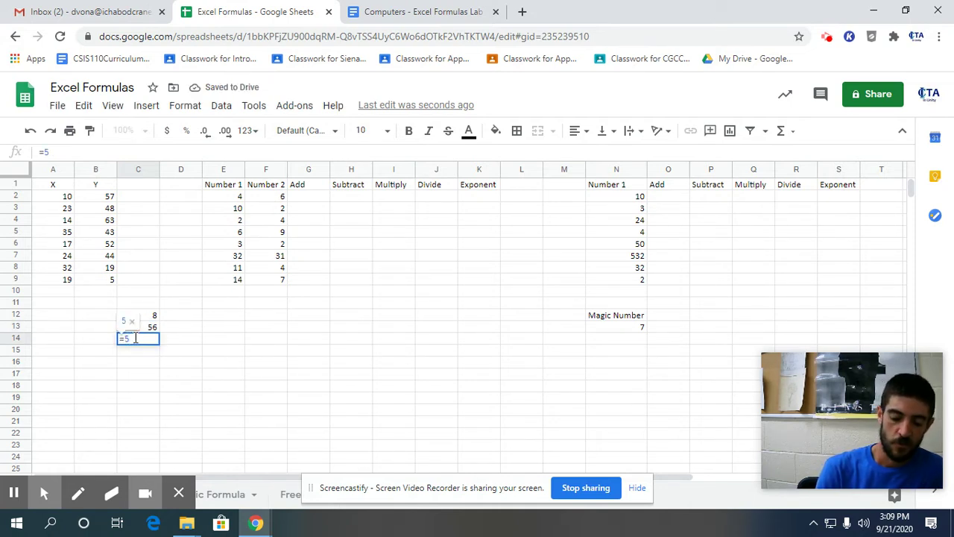
type("^")
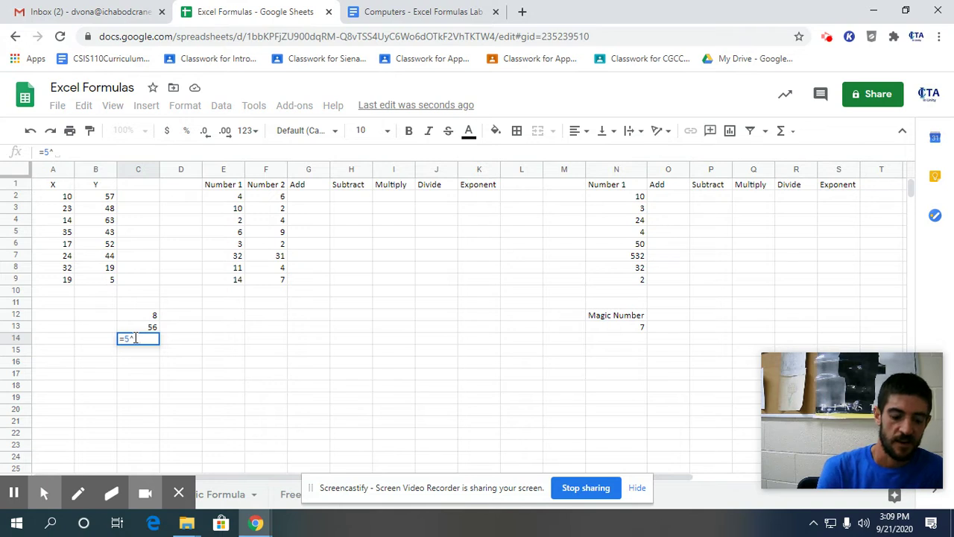
type("3")
key("BackSpace")
type("2")
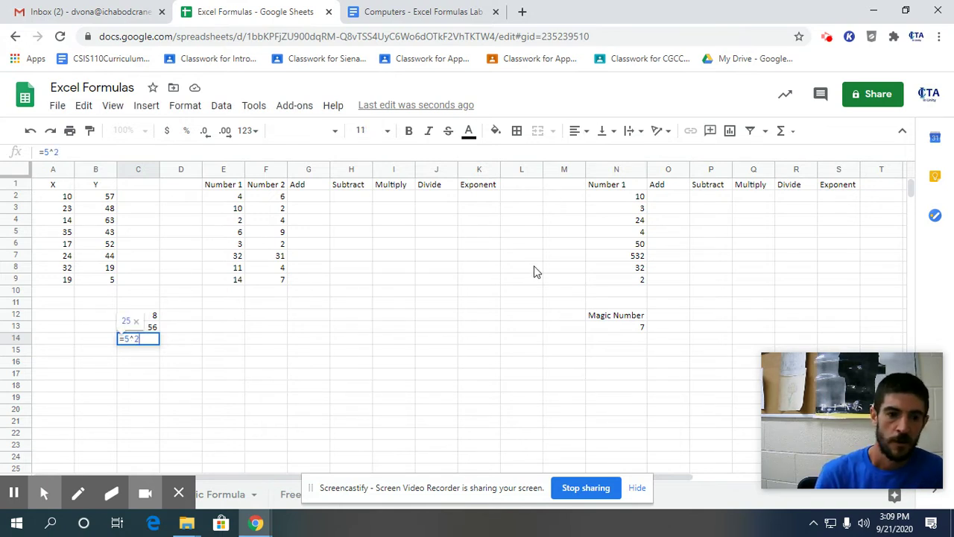
key("Return")
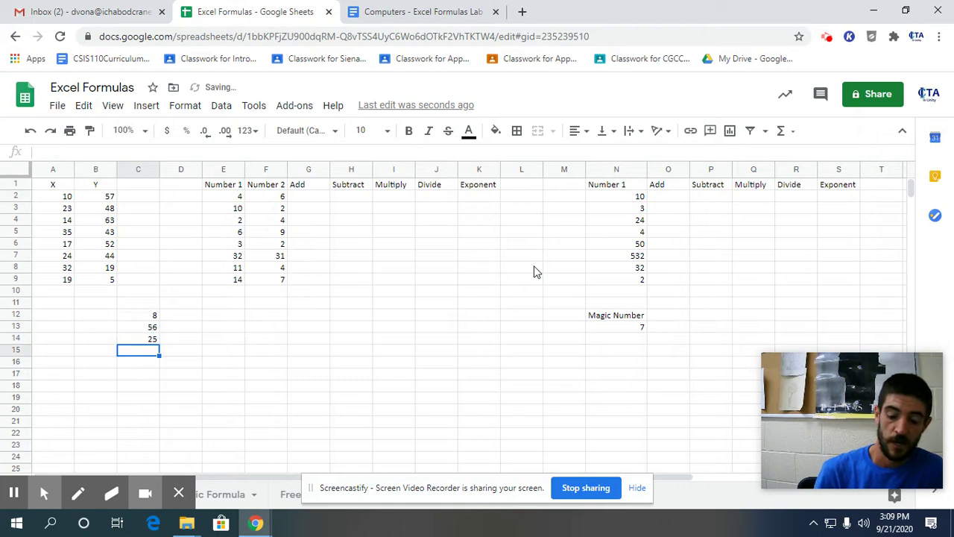
Enter the square root formula =sqrt(36) in cell C15
type("=sqr")
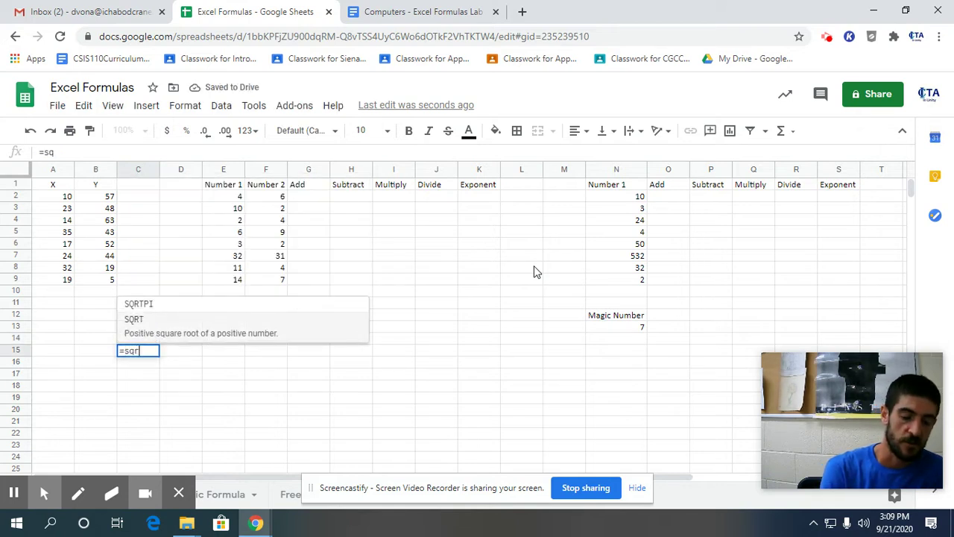
type("t(")
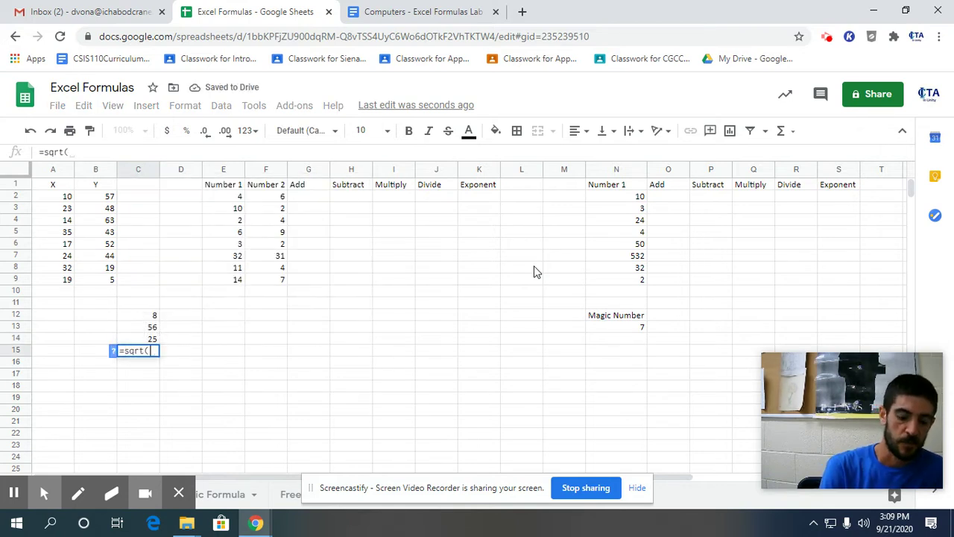
type("3")
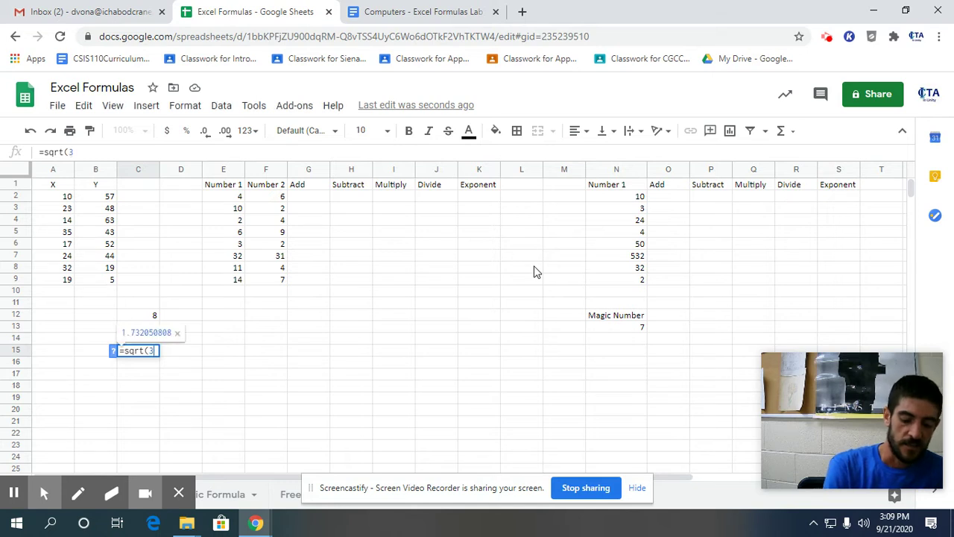
type("6)")
key("Return")
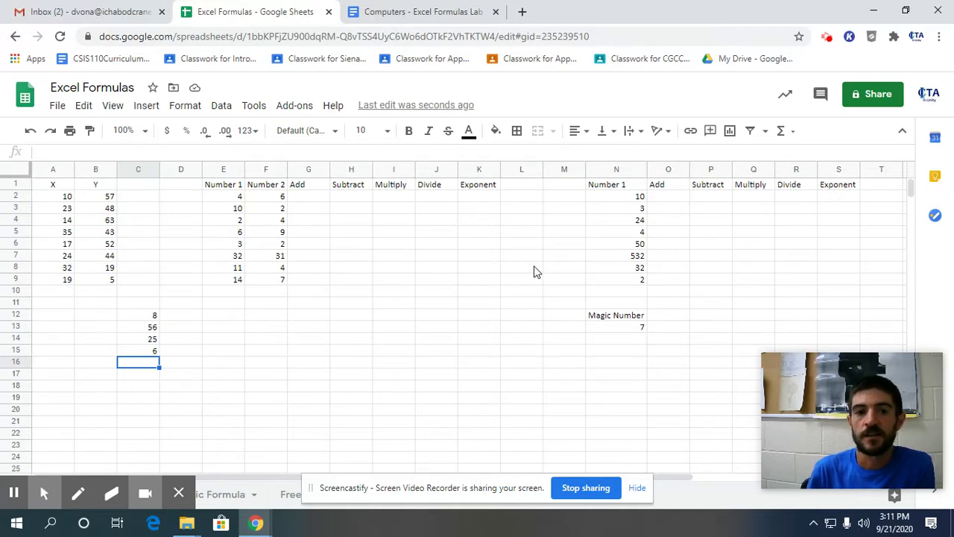
Enter the formula =E2+F2 in cell G2 of the Add column, using references to the Number 1 and Number 2 cells
left_click(328, 198)
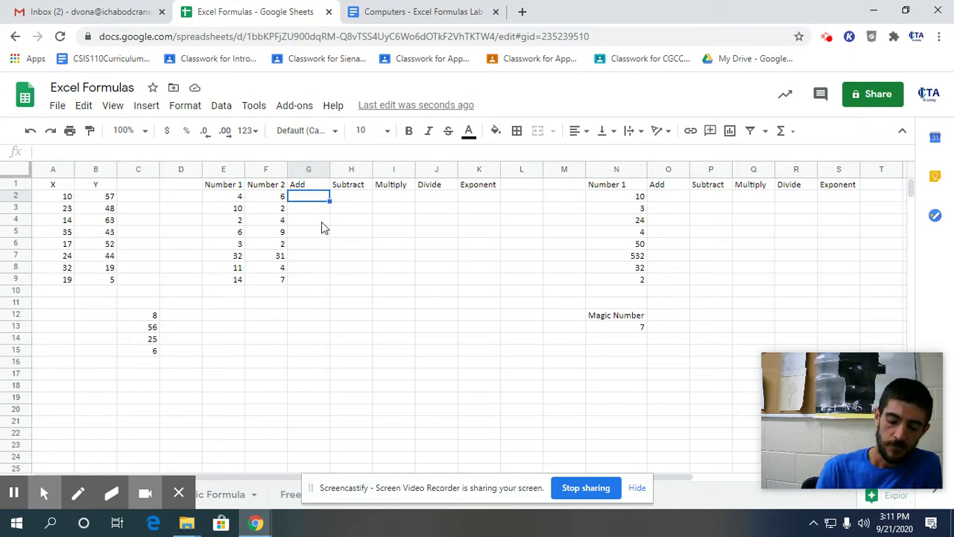
type("=")
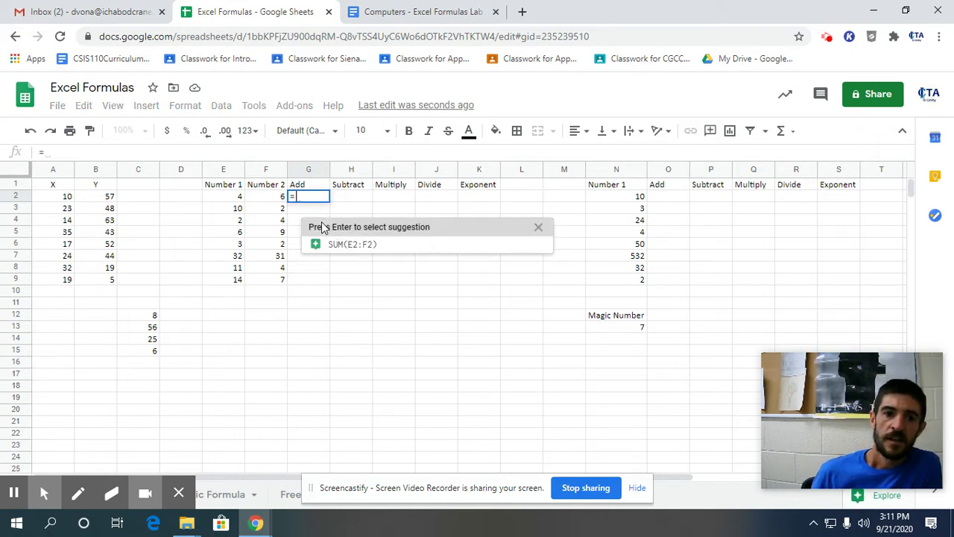
left_click(228, 198)
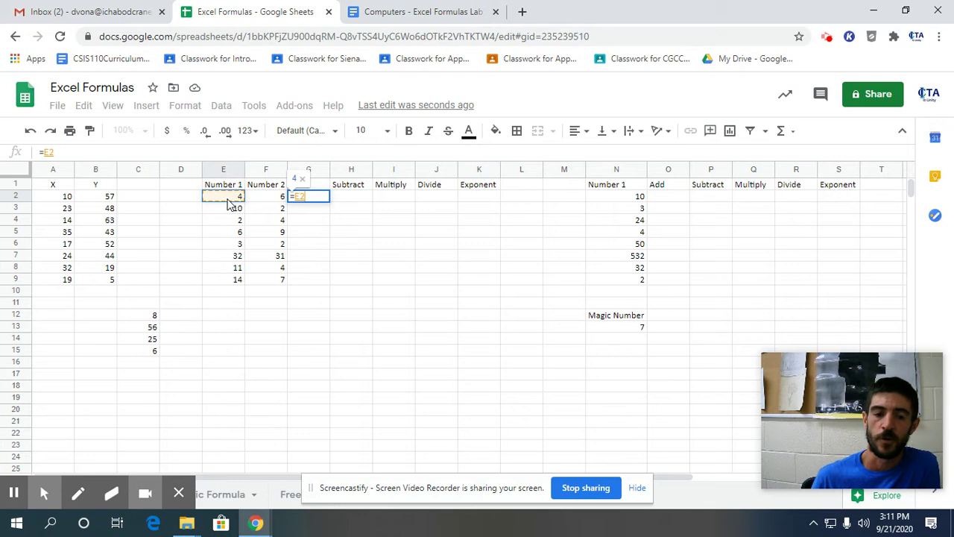
left_click(304, 197)
double_click(304, 198)
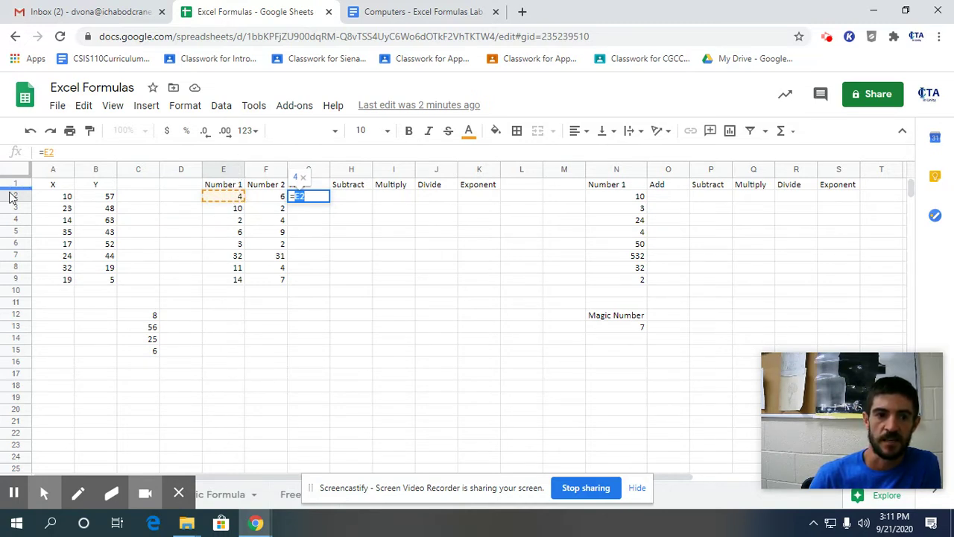
left_click(315, 196)
type("+")
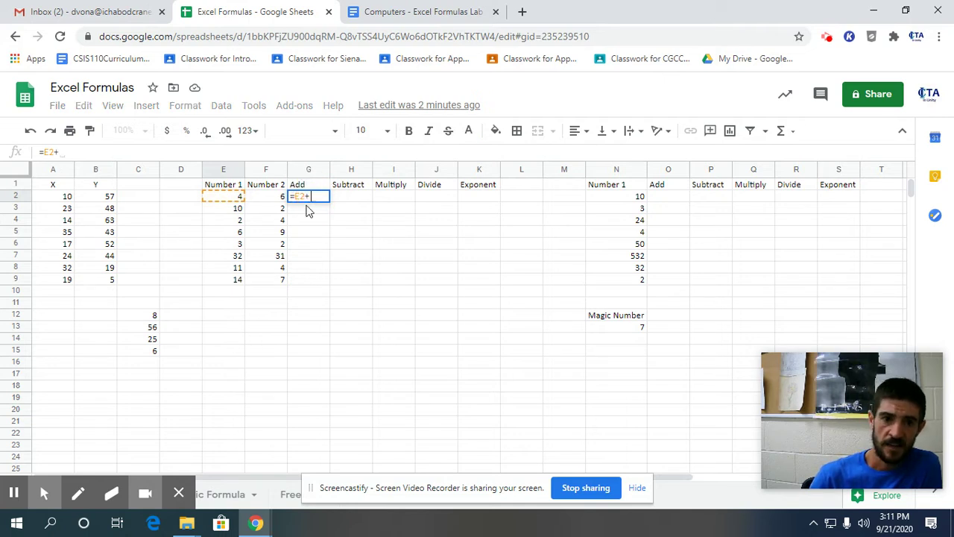
left_click(272, 198)
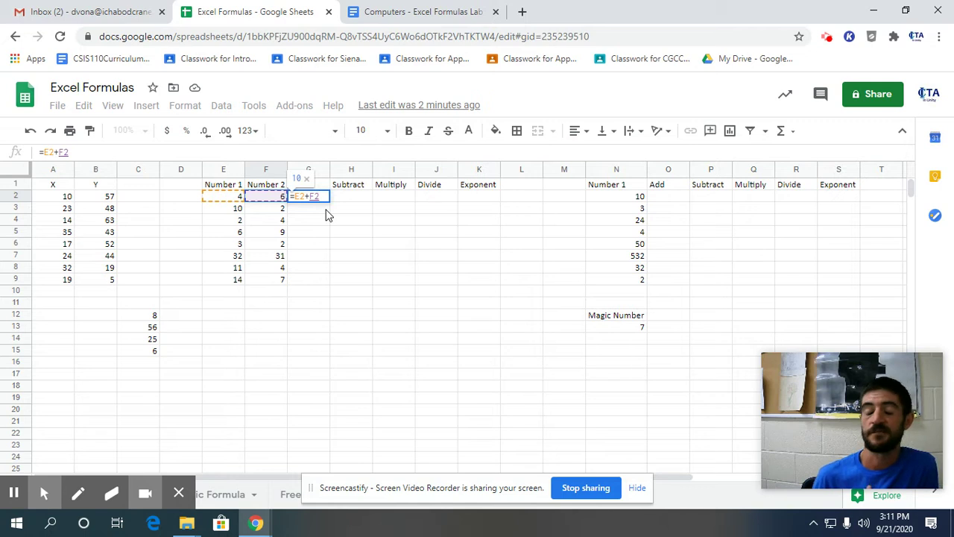
key("Return")
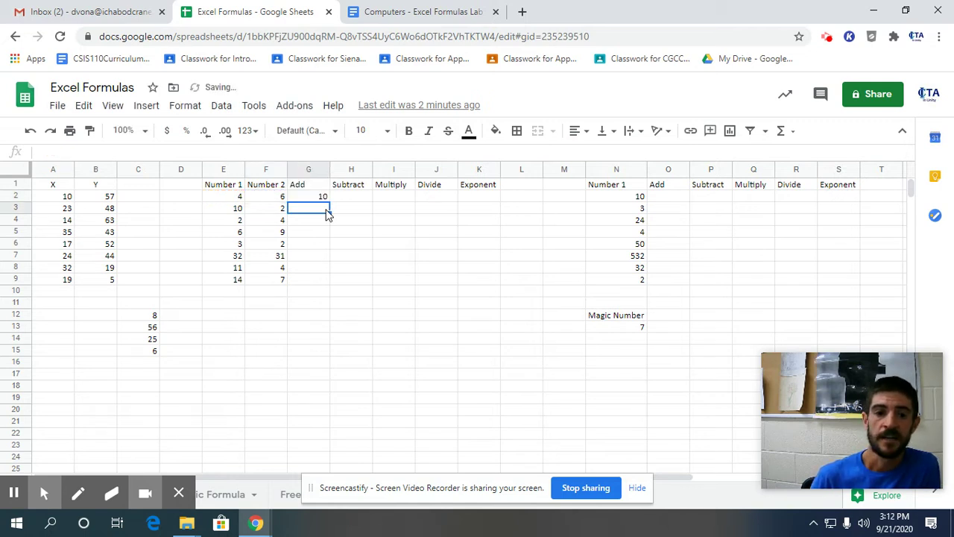
Set the first Number 2 value, in cell F2, to 54
key("Up")
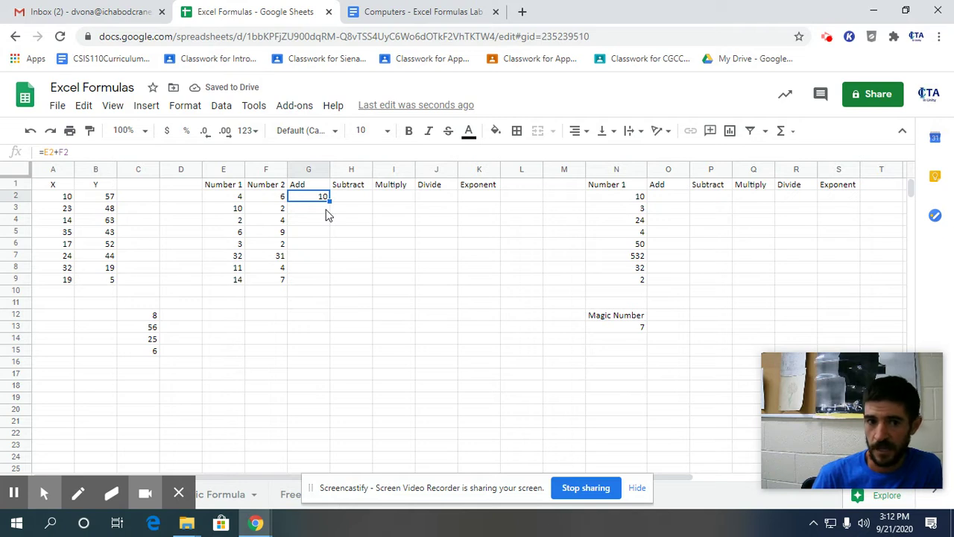
key("Left")
key("Right")
key("Left")
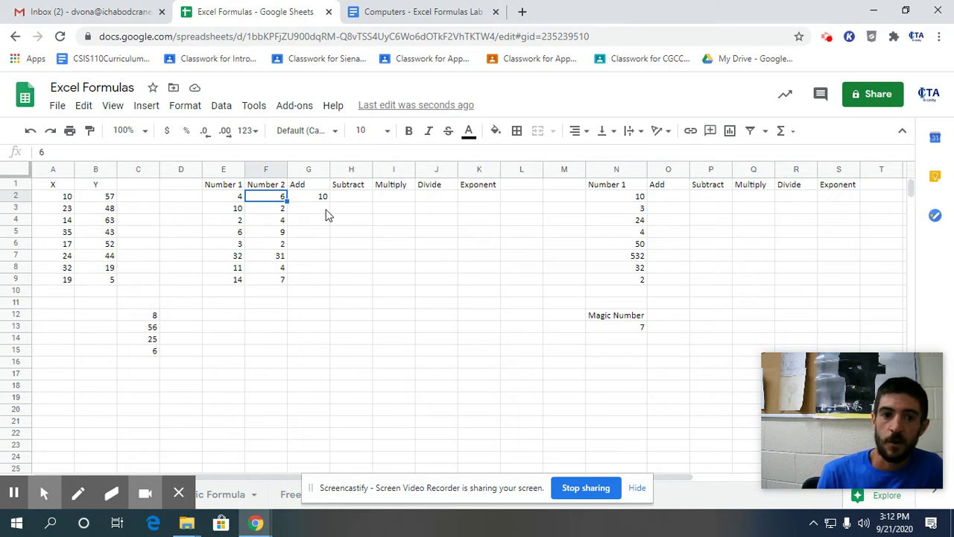
type("54")
key("Return")
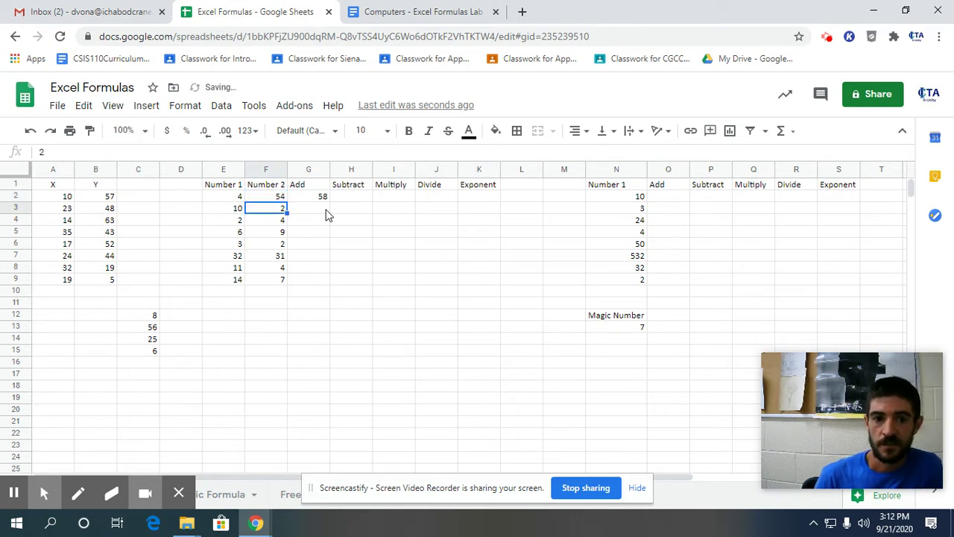
Review the addition formula in G2 and set the first Number 1 value, in cell E2, to 30
left_click(323, 195)
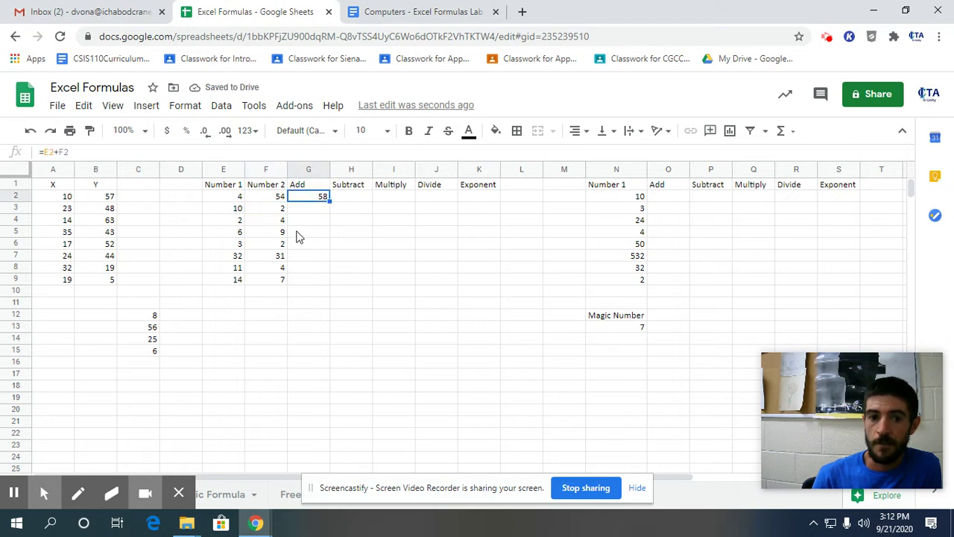
left_click(237, 196)
type("30")
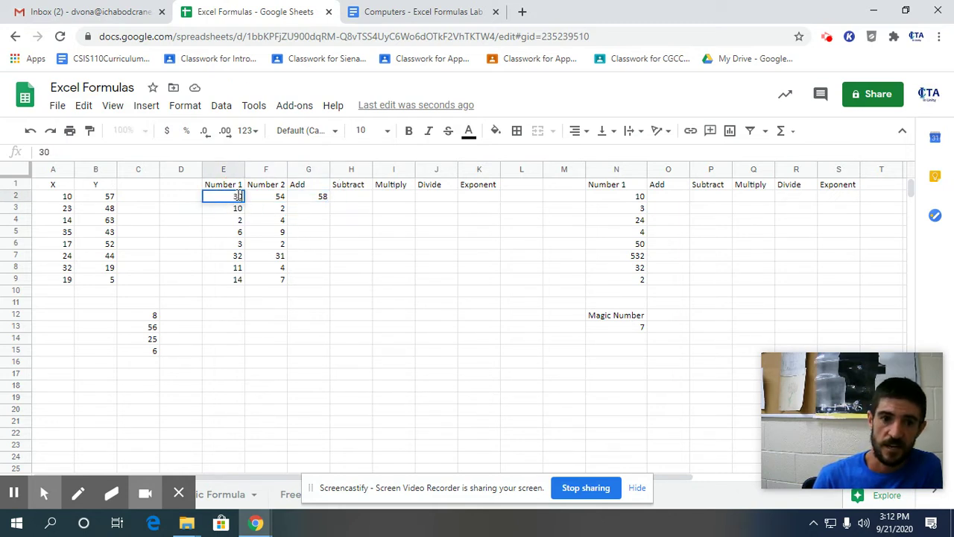
key("Return")
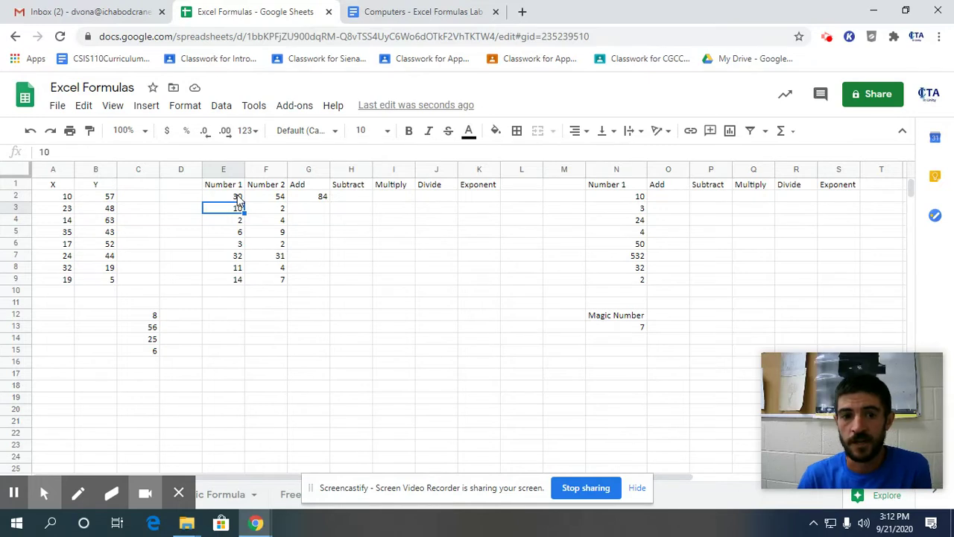
Enter the formula =E2-F2 in cell H2 of the Subtract column, using references to the Number 1 and Number 2 cells
left_click(349, 198)
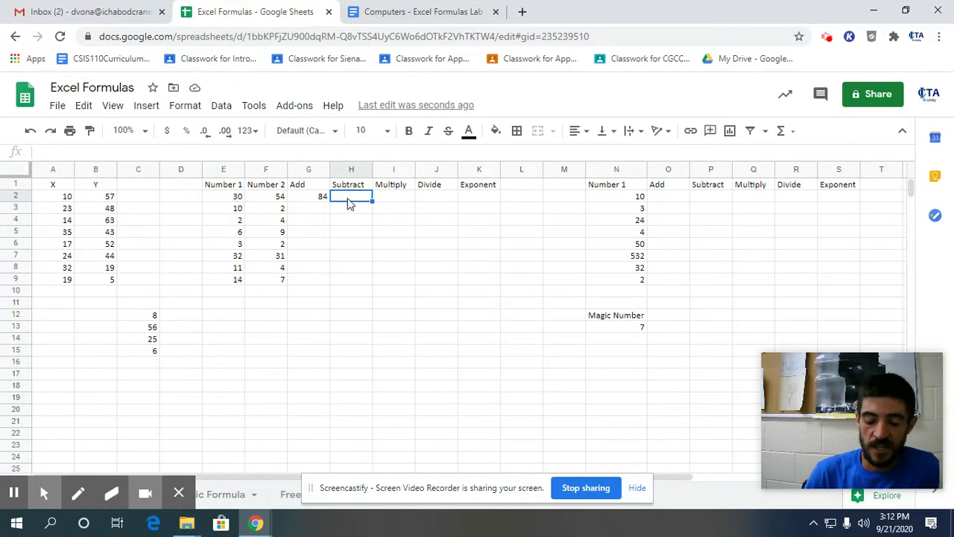
type("=")
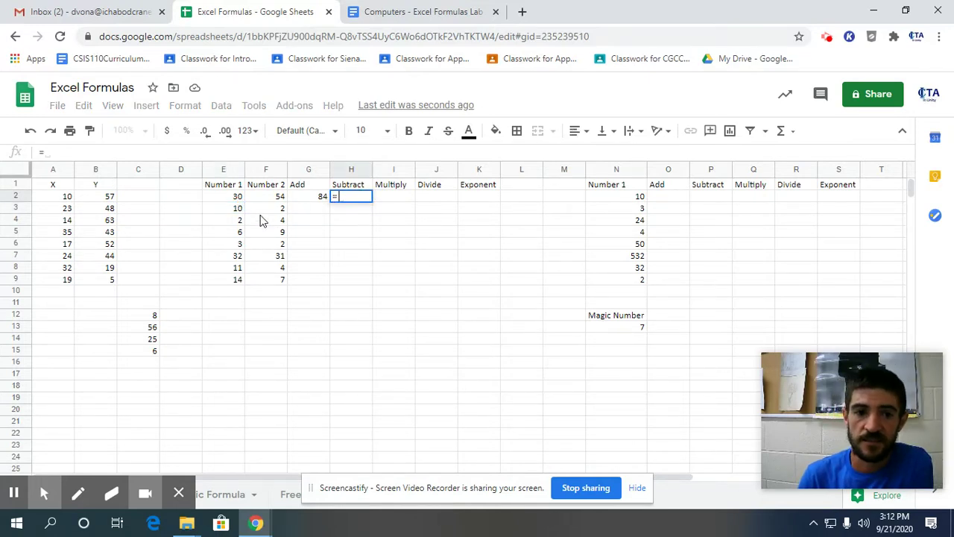
left_click(236, 198)
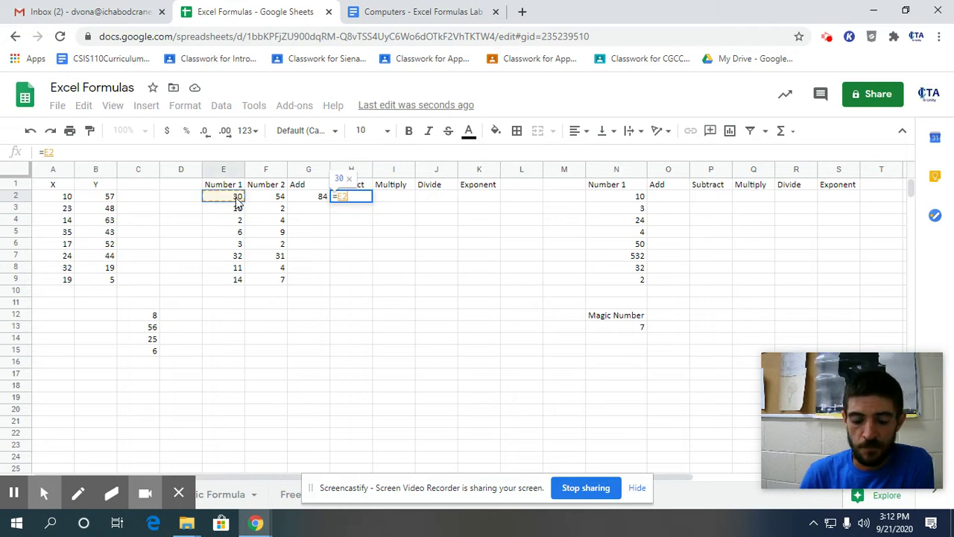
type("-")
left_click(280, 198)
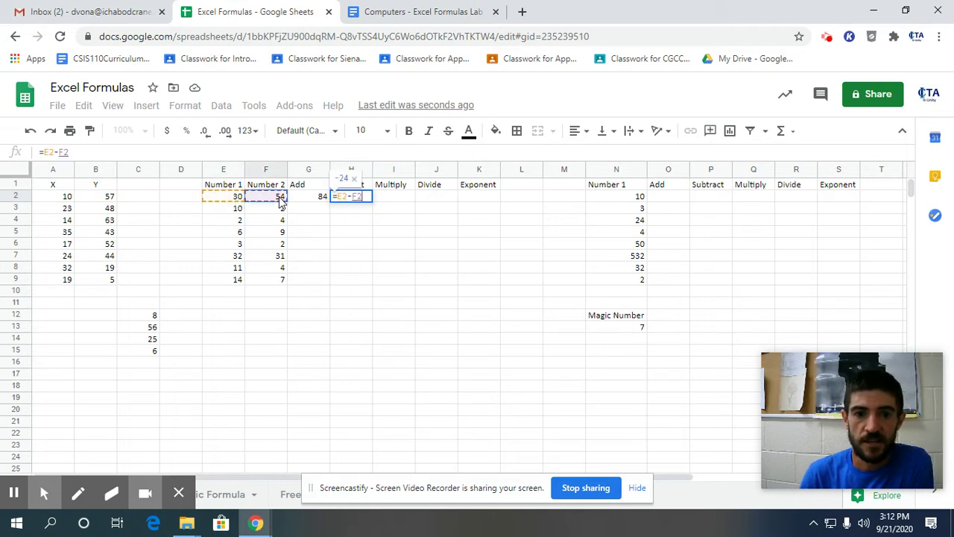
key("Return")
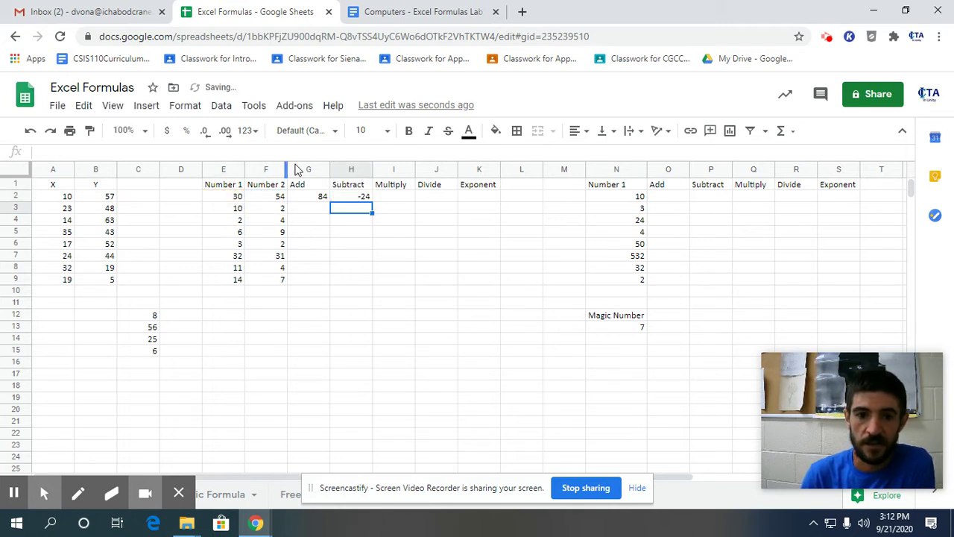
Enter the formula =E2*F2 in cell I2 of the Multiply column, referencing the first Number 1 and Number 2 values
left_click(380, 198)
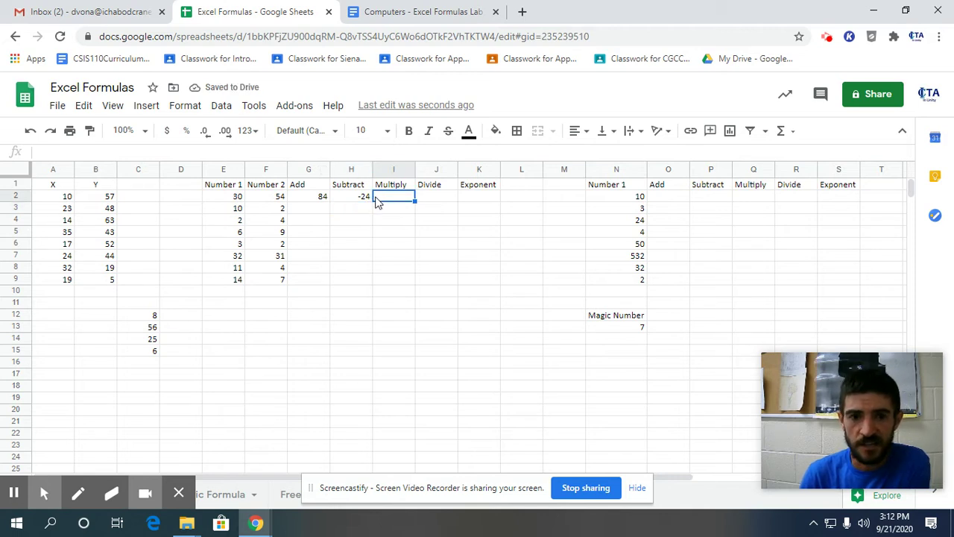
type("=")
left_click(237, 198)
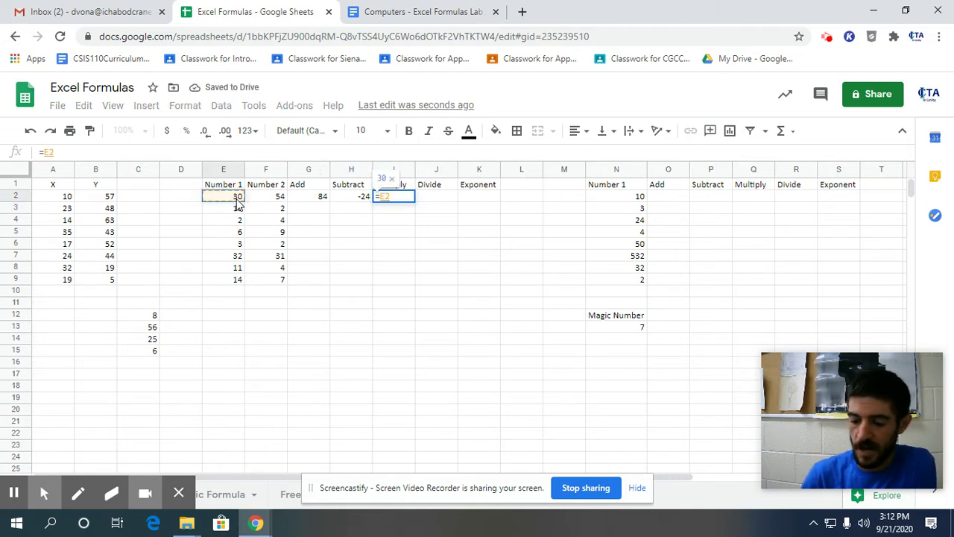
type("*")
left_click(275, 198)
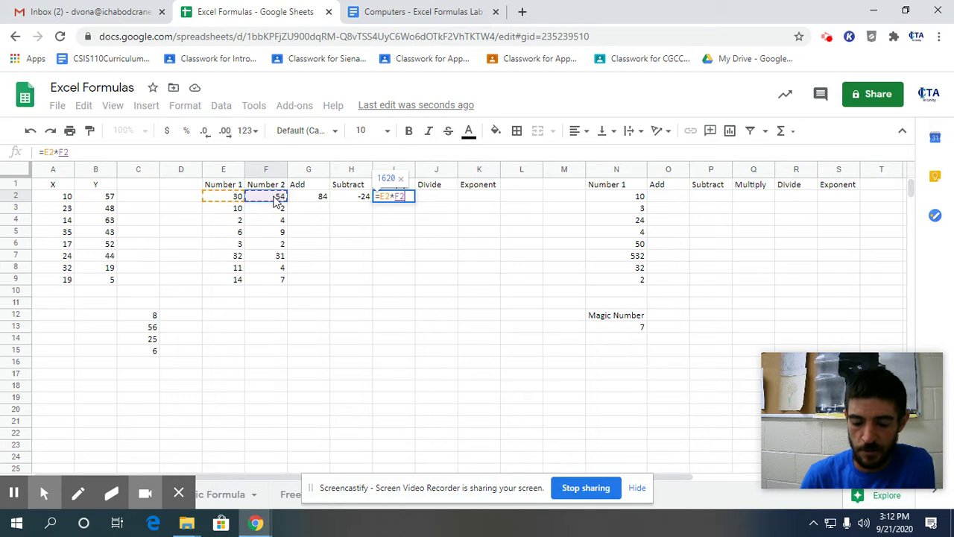
key("Return")
Enter the formula =E2/F2 in cell J2 of the Divide column, referencing the first Number 1 and Number 2 values
left_click(432, 194)
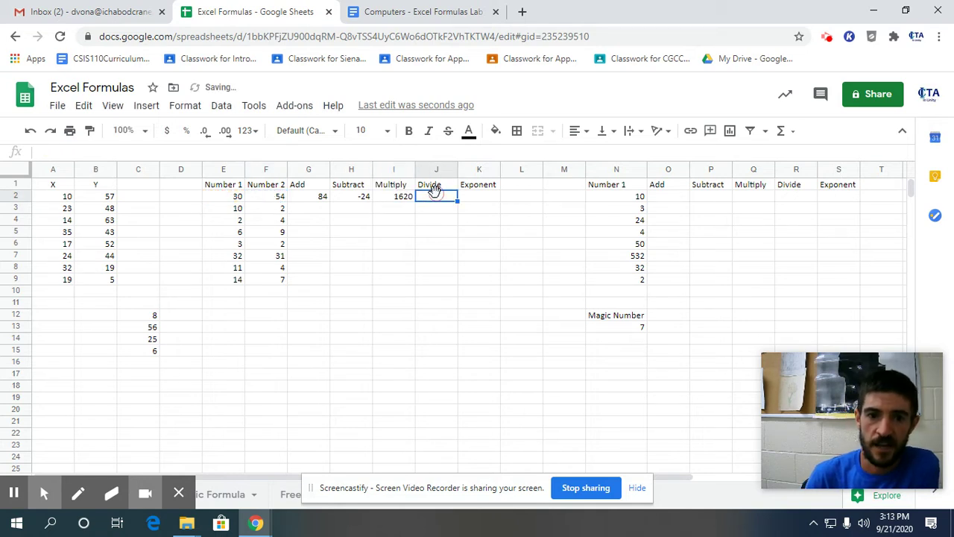
type("=")
left_click(236, 201)
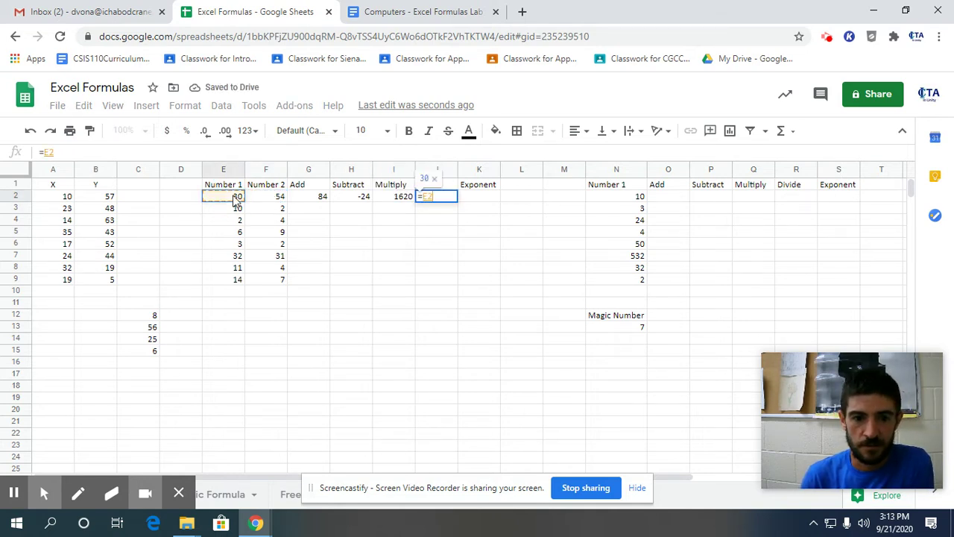
type("/")
left_click(284, 202)
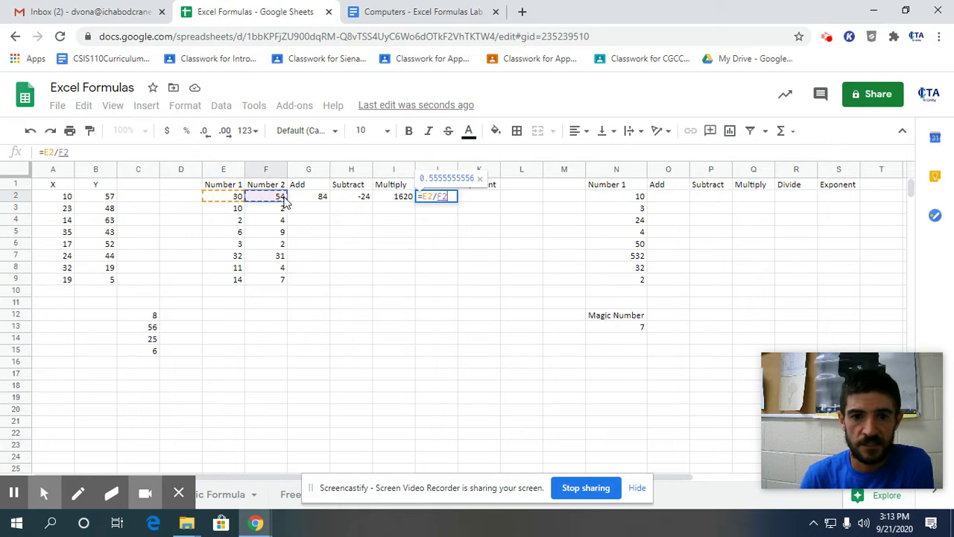
key("Return")
Enter the formula =E2^F2 in cell K2 of the Exponent column, referencing the first Number 1 and Number 2 values
left_click(472, 198)
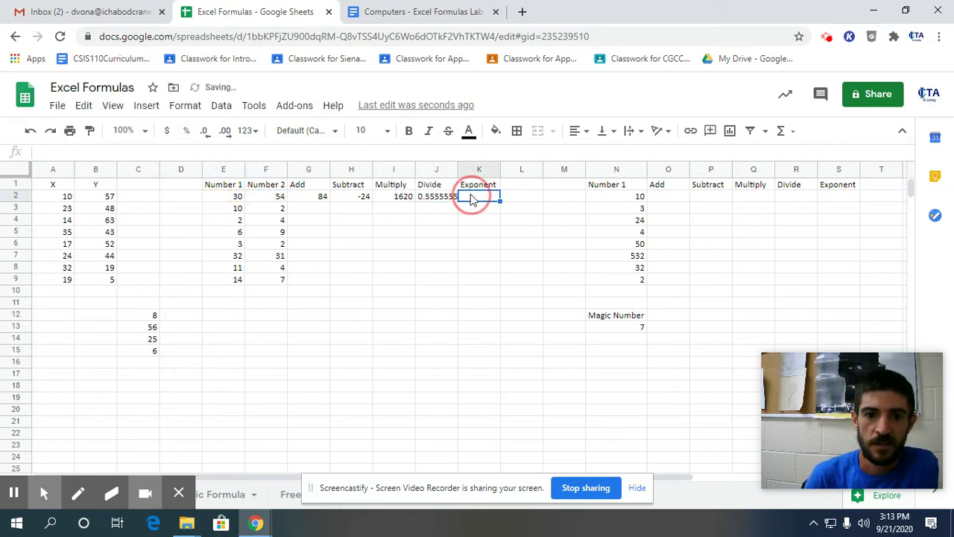
type("=")
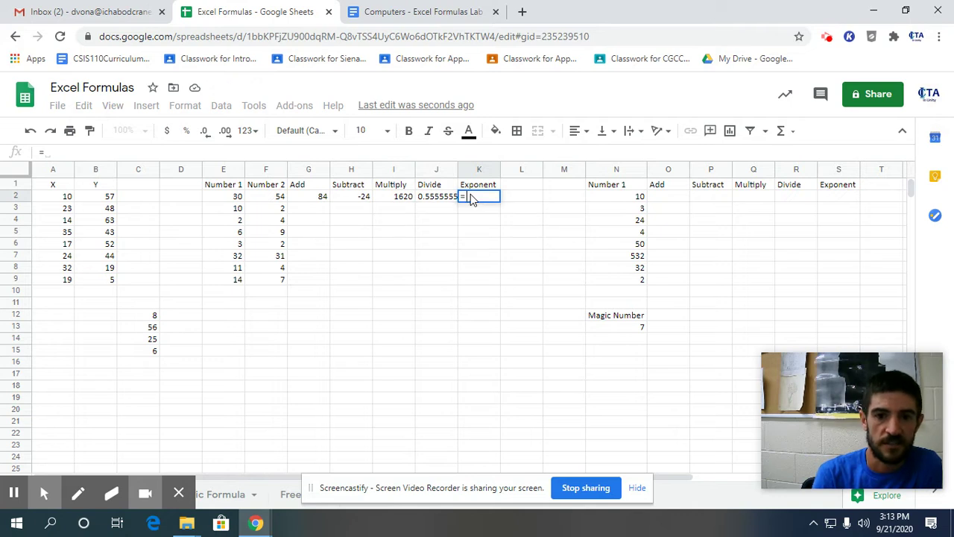
left_click(237, 198)
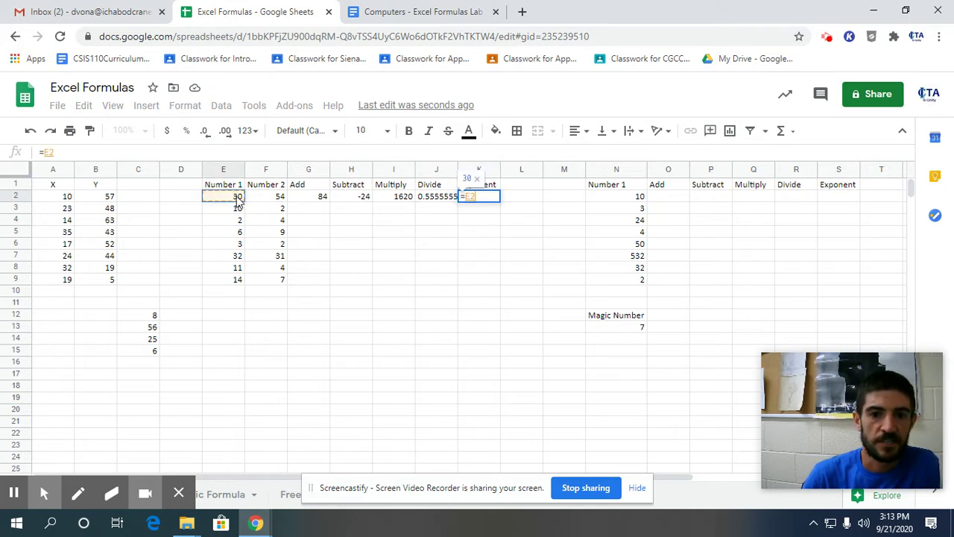
type("^")
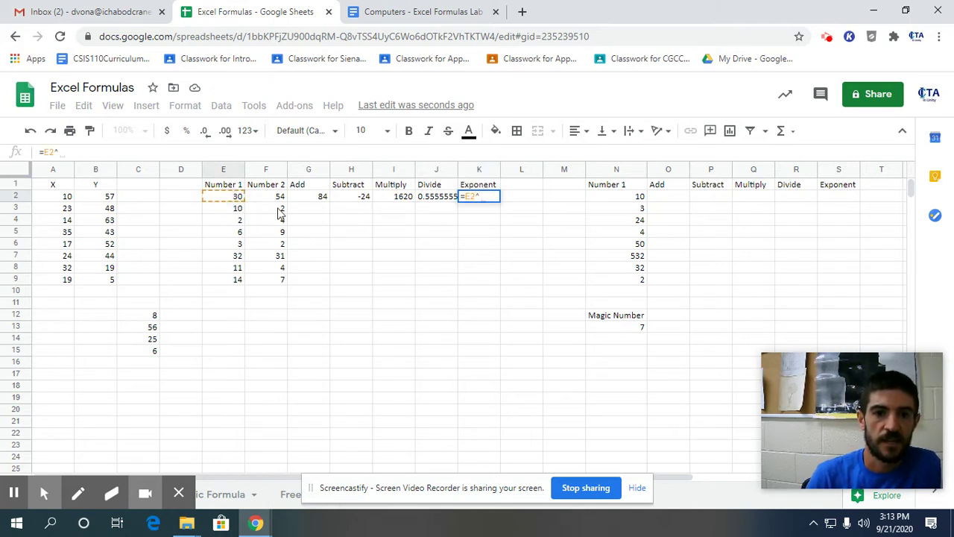
left_click(277, 198)
key("Return")
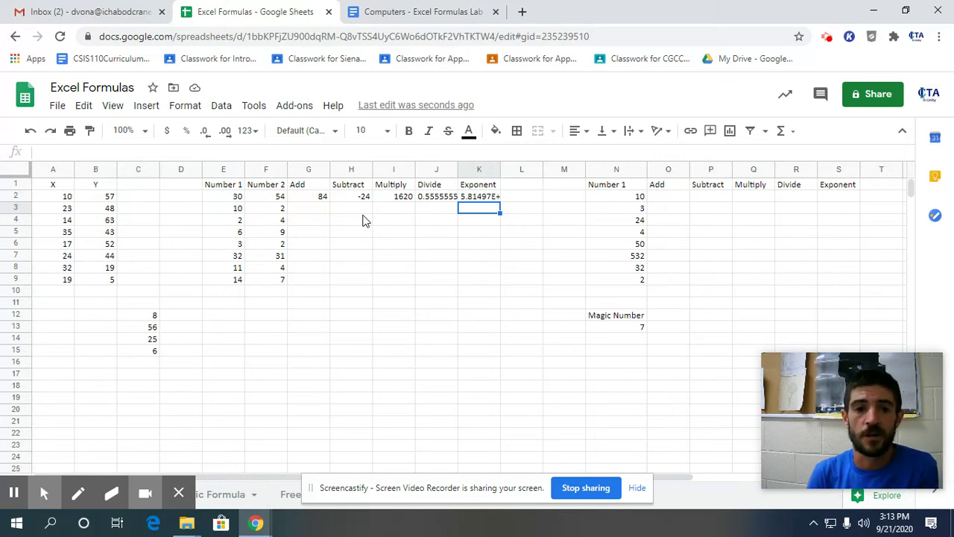
Fill the addition formula from G2 down through G9 in the Add column
left_click(321, 196)
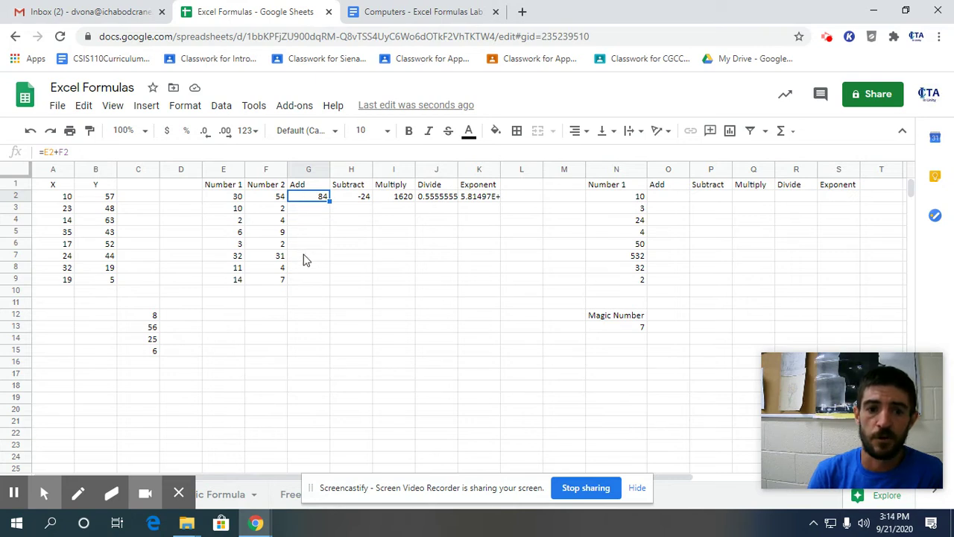
left_click(329, 201)
left_click_drag(329, 201, 325, 282)
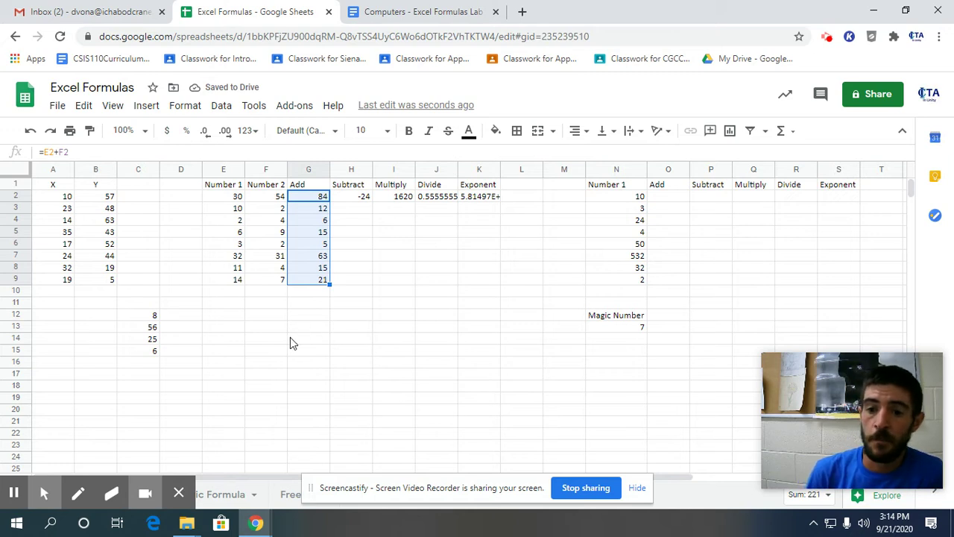
Examine the cell references in the Add column formulas row by row from G2 to G7, and the Subtract formula in H2
left_click(310, 195)
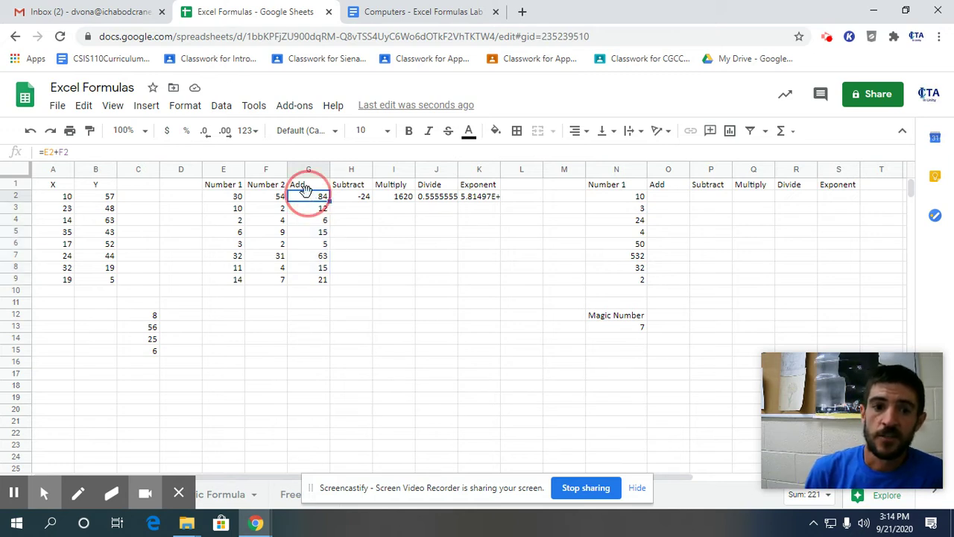
double_click(313, 196)
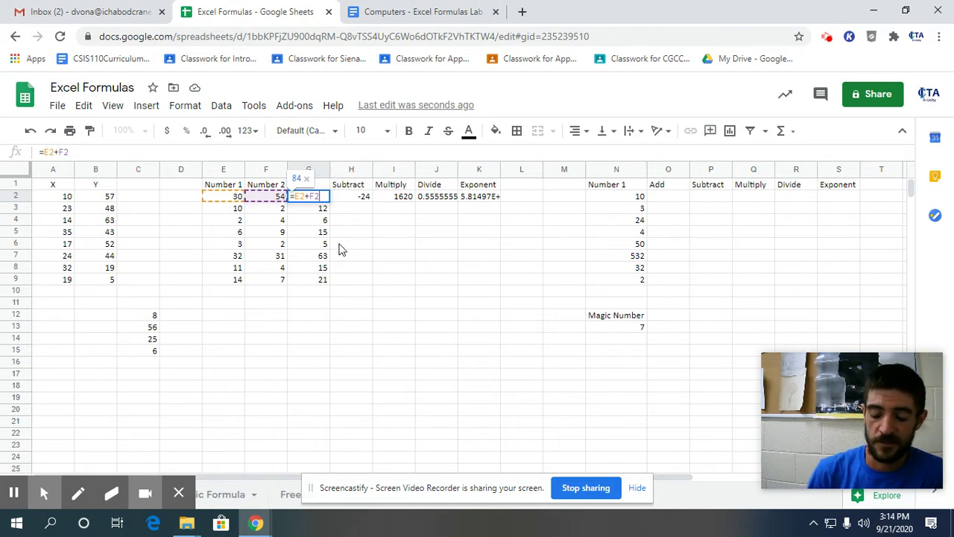
key("Return")
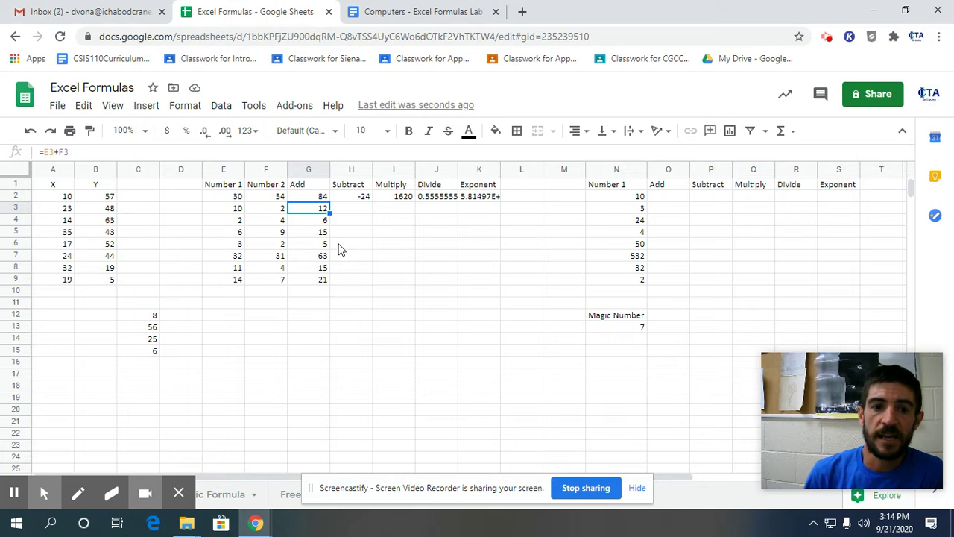
double_click(316, 214)
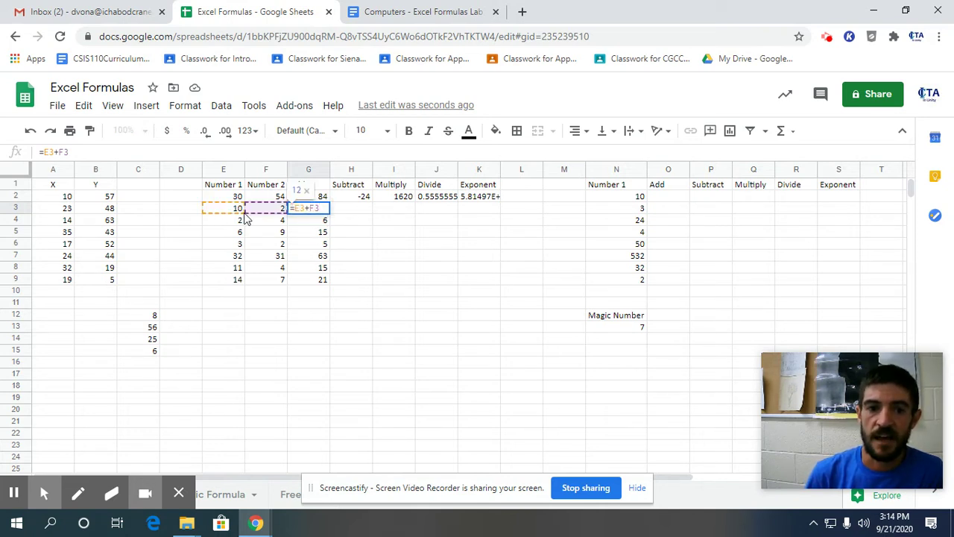
key("Return")
key("Return")
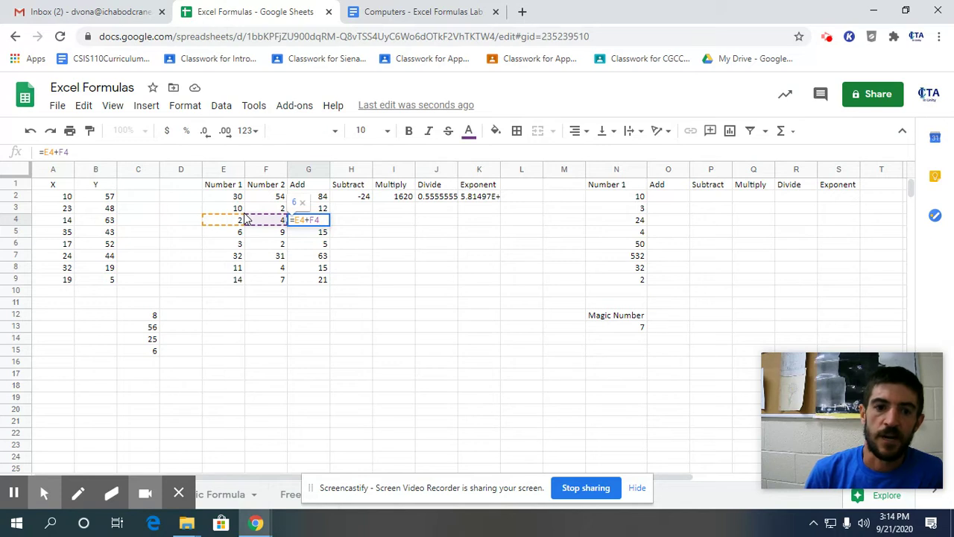
key("Return")
key("Return")
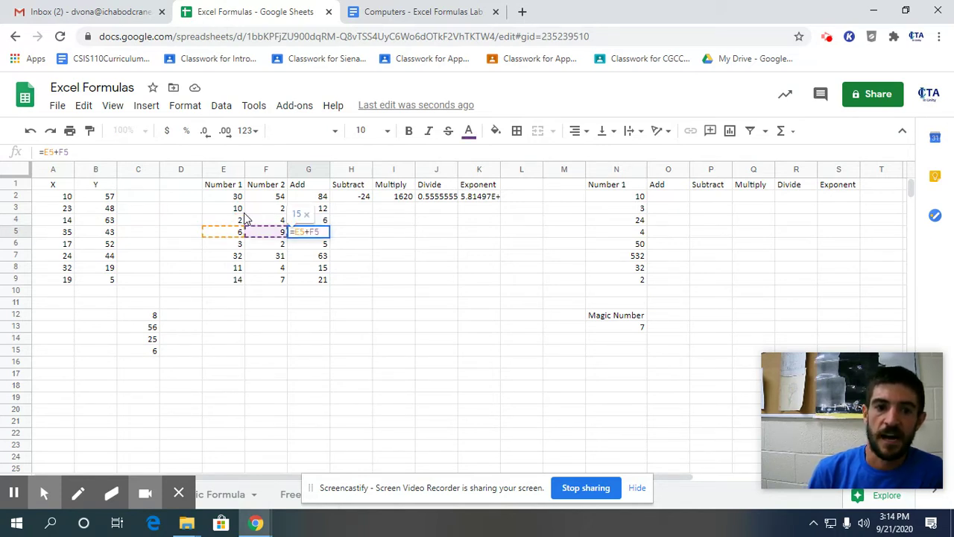
key("Return")
key("Return")
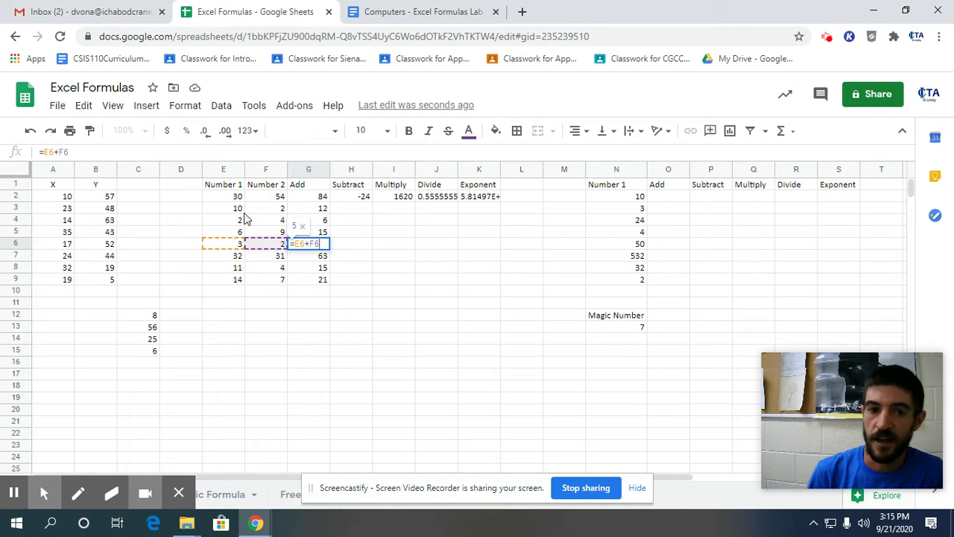
key("Return")
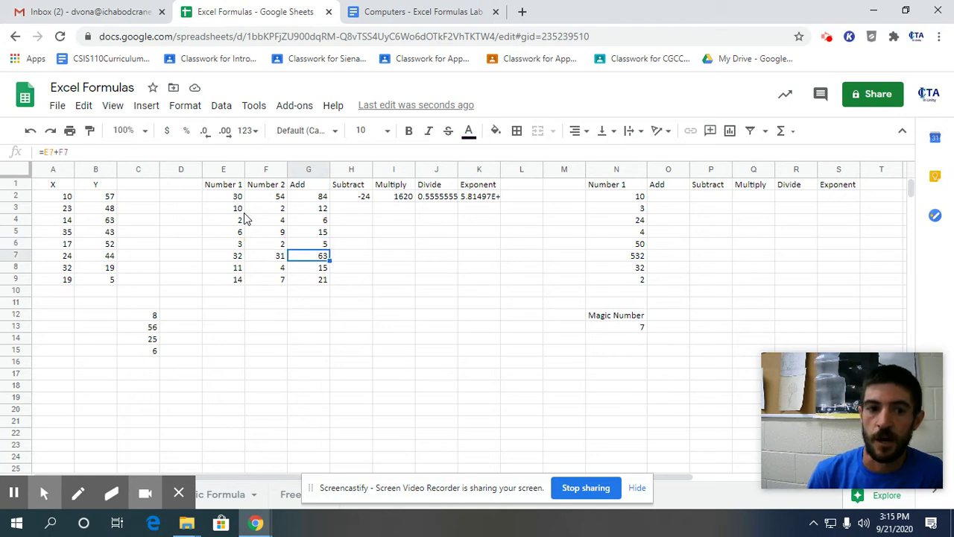
left_click(356, 198)
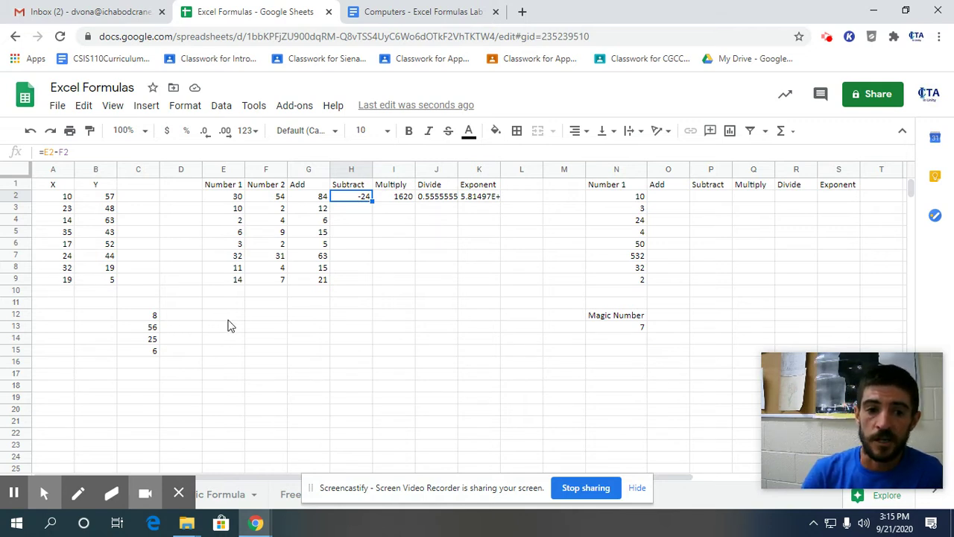
Enter the typed-number formula =6+7 in cell F12
left_click(258, 316)
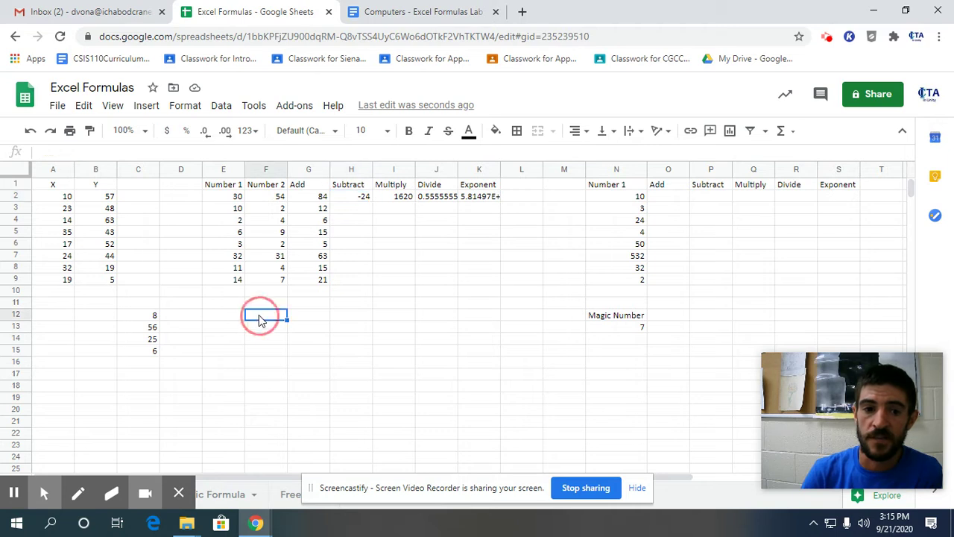
type("=")
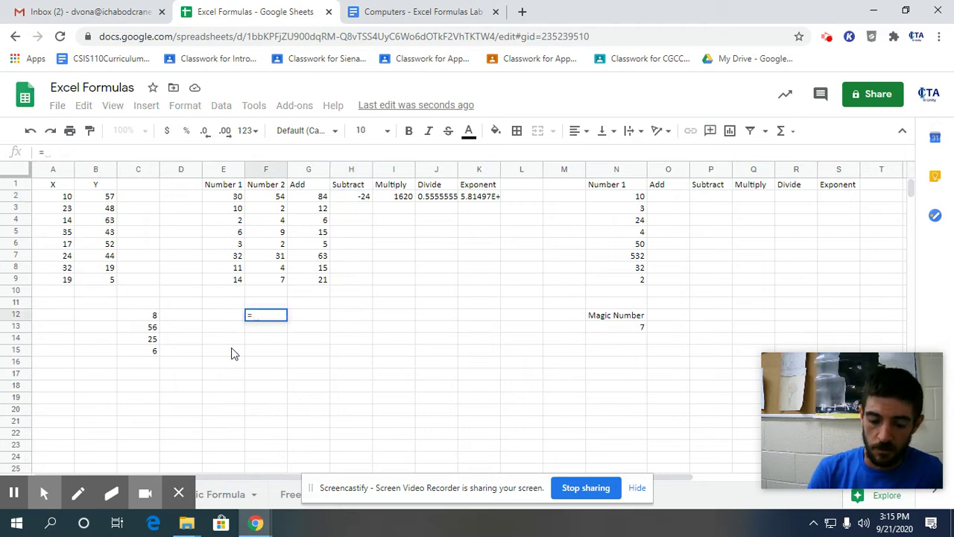
type("6")
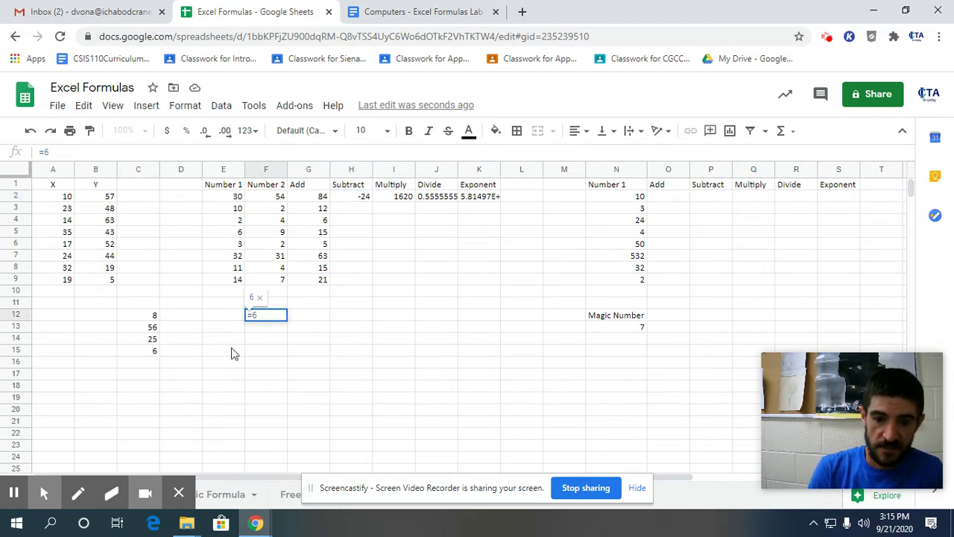
type("+")
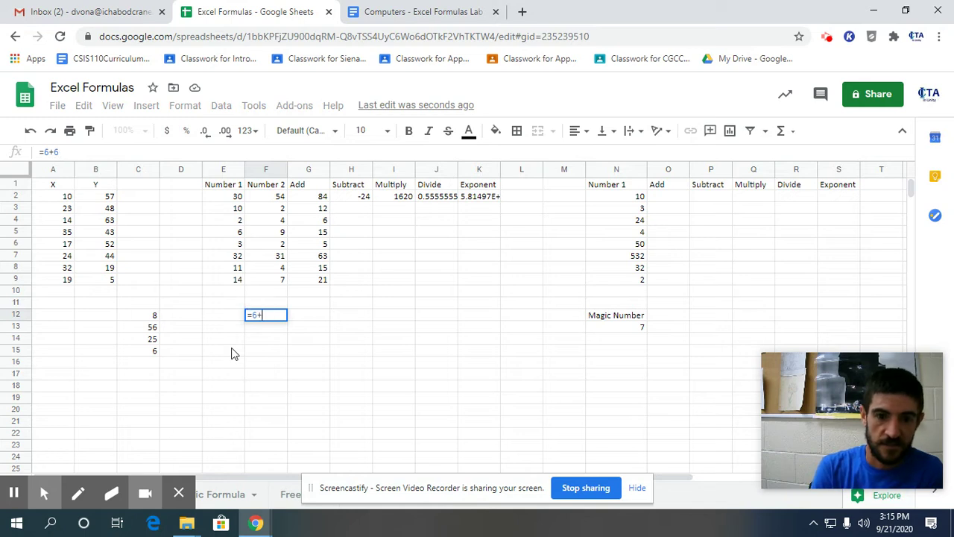
type("7")
key("Return")
Fill the typed-number formula from F12 down through F17 and check the formulas in F13 and F12
left_click(272, 316)
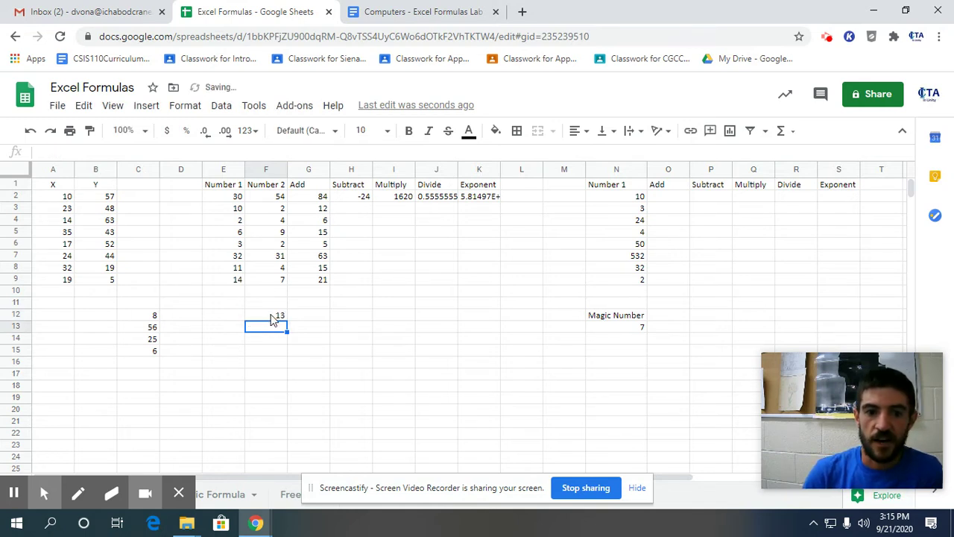
left_click_drag(288, 316, 276, 375)
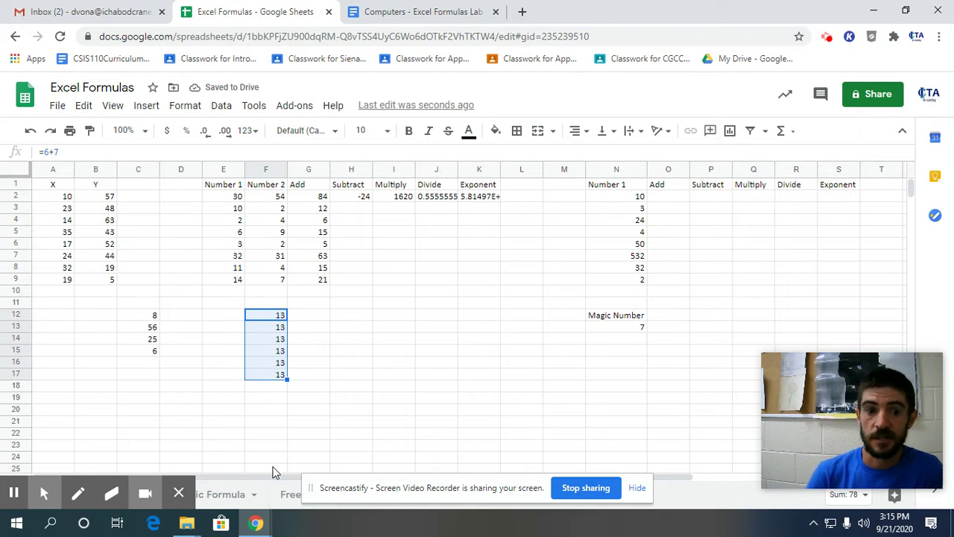
left_click(280, 333)
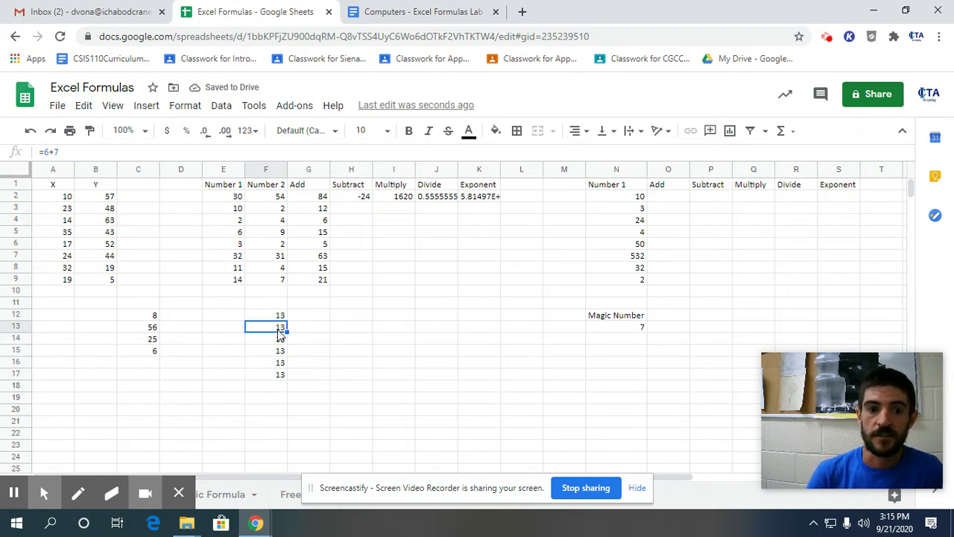
key("Up")
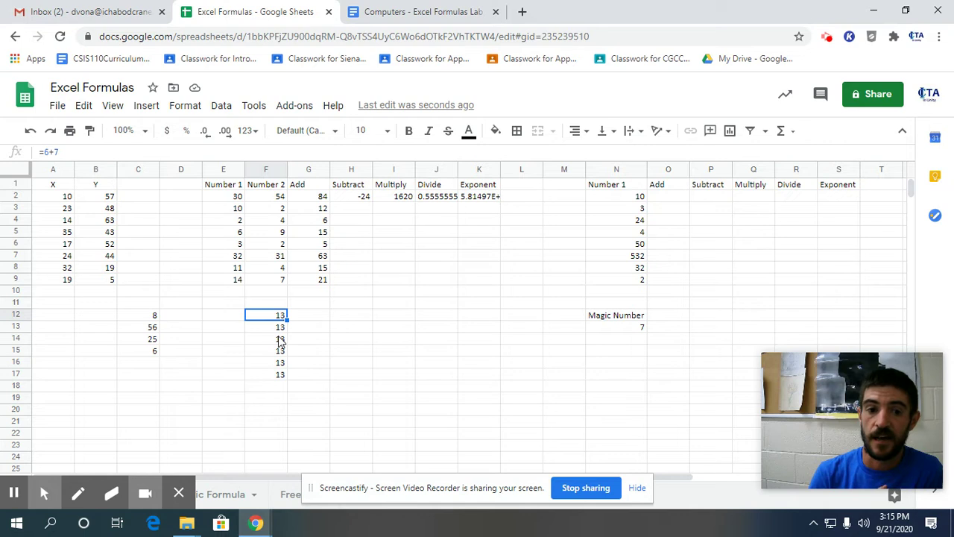
Clear the typed-number formulas from cells F12 through F17
key("Delete")
key("Down")
key("Delete")
key("Down")
key("Delete")
key("Down")
key("Delete")
key("Down")
key("Delete")
key("Down")
key("Delete")
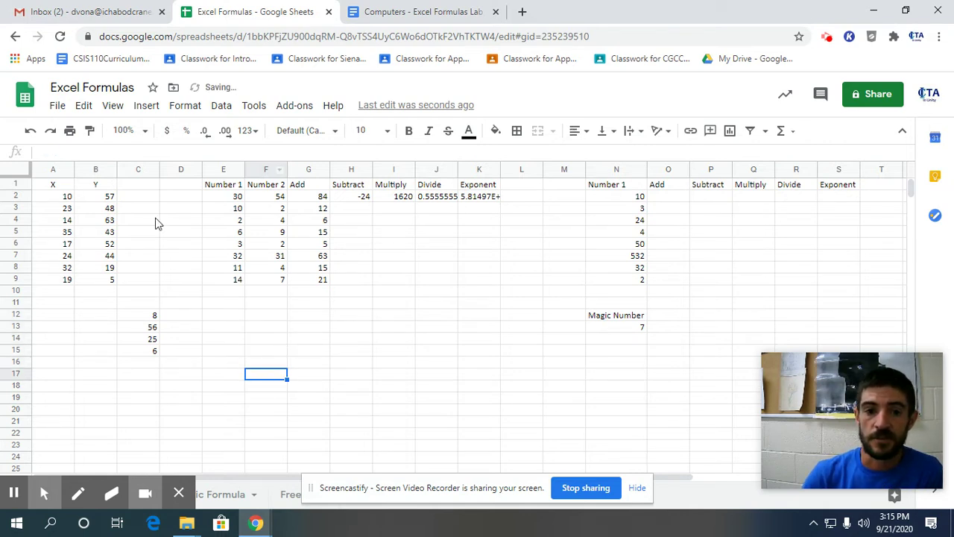
Fill the Subtract formula from H2 and the Multiply formula from I2 down through row 9
left_click(364, 196)
left_click_drag(373, 202, 373, 284)
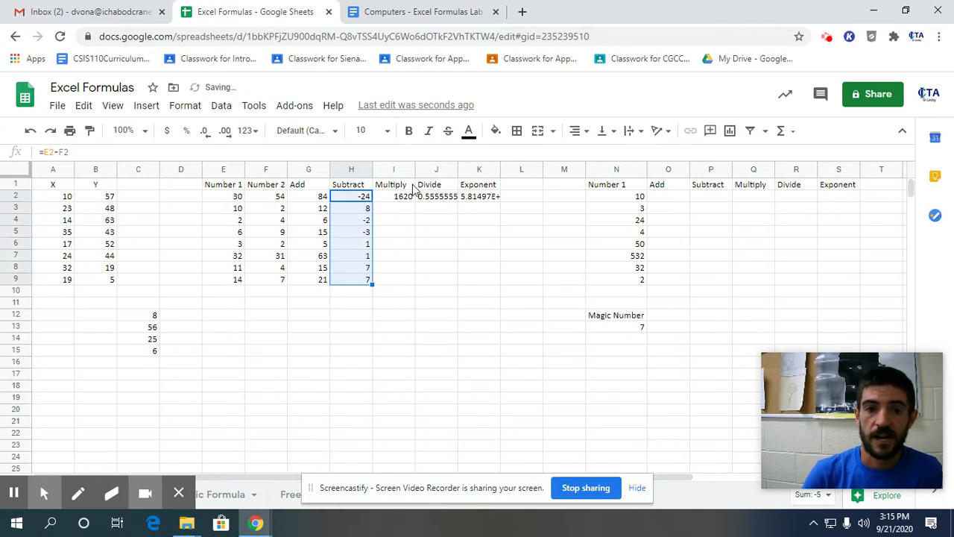
left_click(410, 197)
left_click_drag(415, 202, 415, 277)
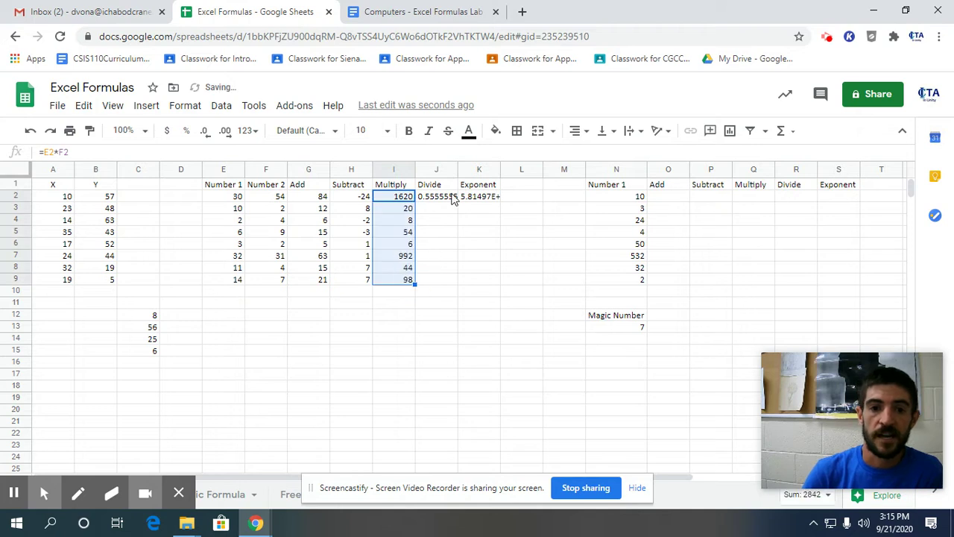
Fill the Divide formula from J2 and the Exponent formula from K2 down through row 9
left_click(452, 198)
left_click_drag(456, 203, 437, 280)
left_click(498, 199)
left_click_drag(500, 201, 494, 281)
left_click(478, 379)
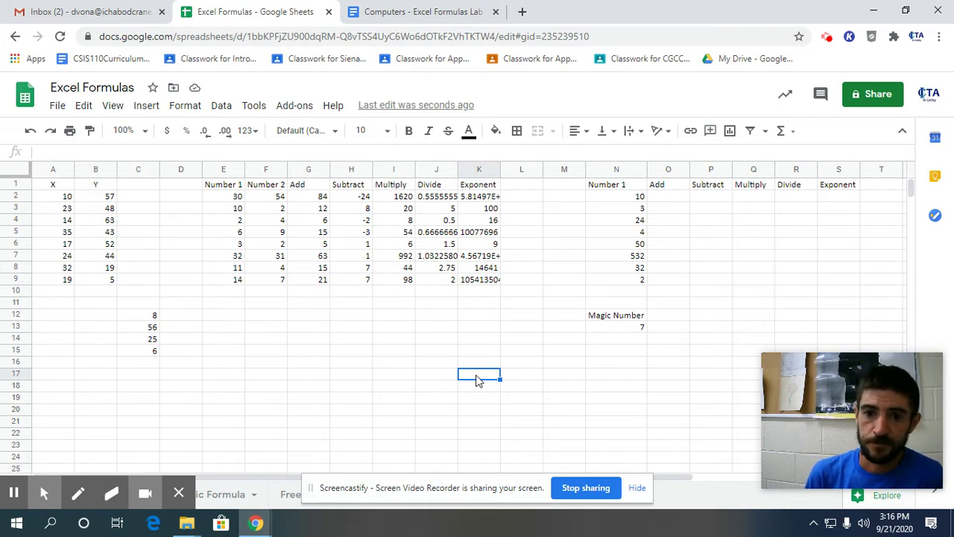
Enter the formula =N2+N13 in O2, adding the first Number 1 value and the magic number by cell reference
left_click(630, 198)
left_click_drag(630, 198, 628, 276)
left_click(626, 330)
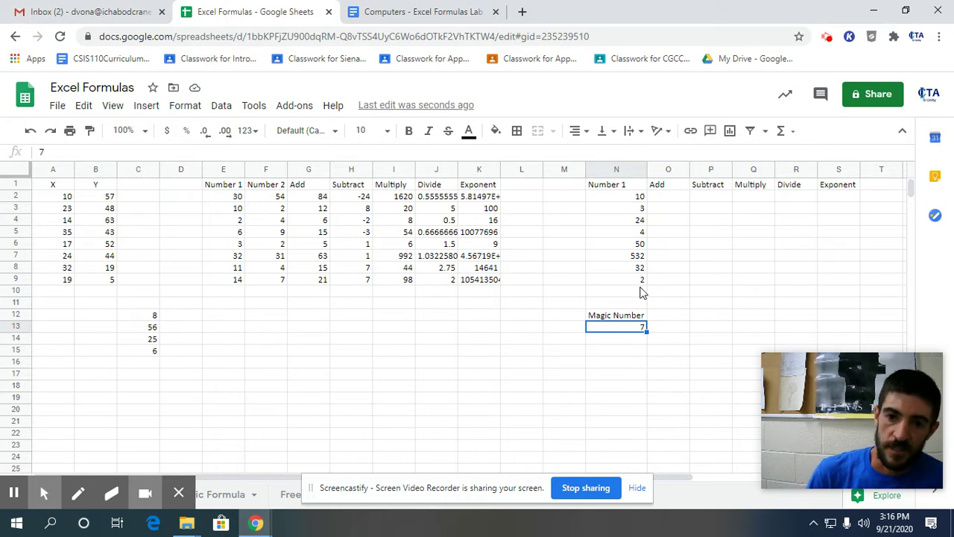
left_click(661, 195)
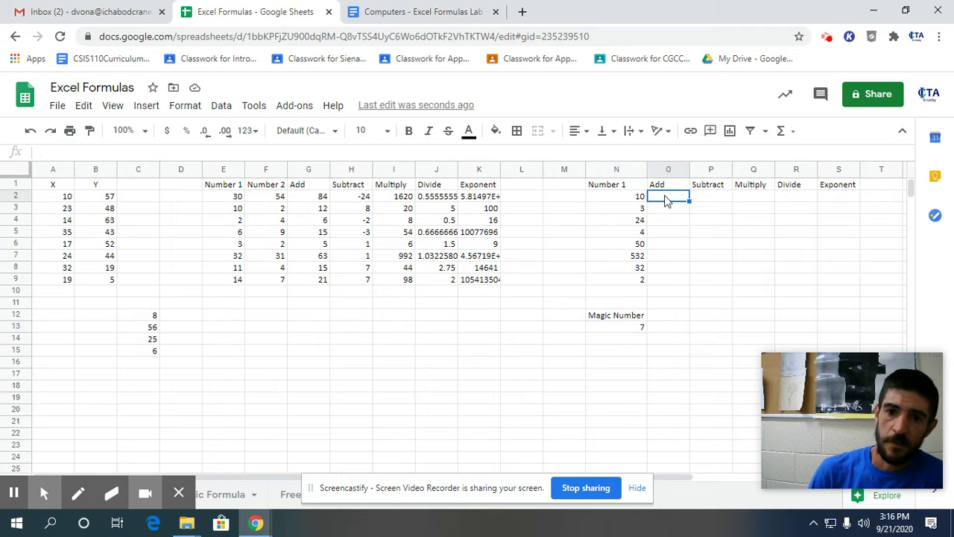
type("=")
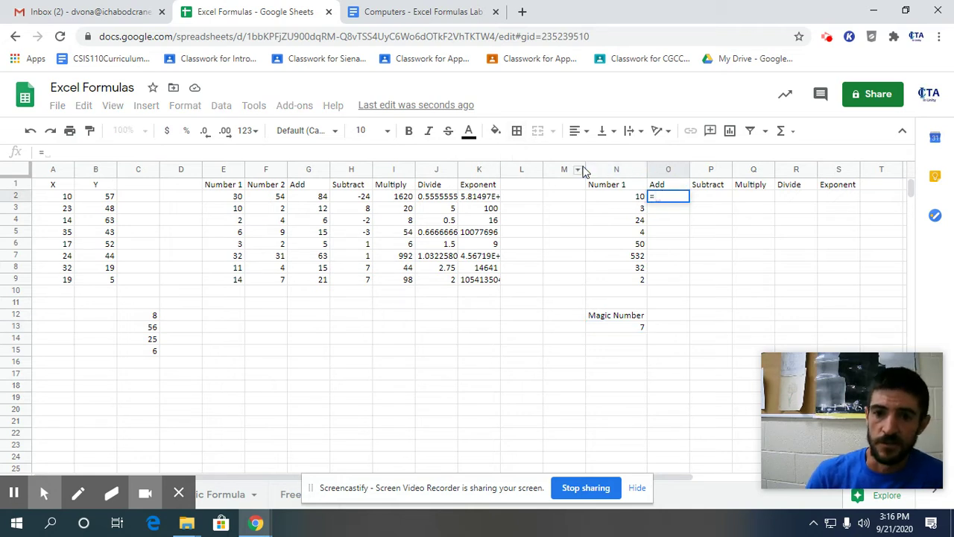
left_click(622, 198)
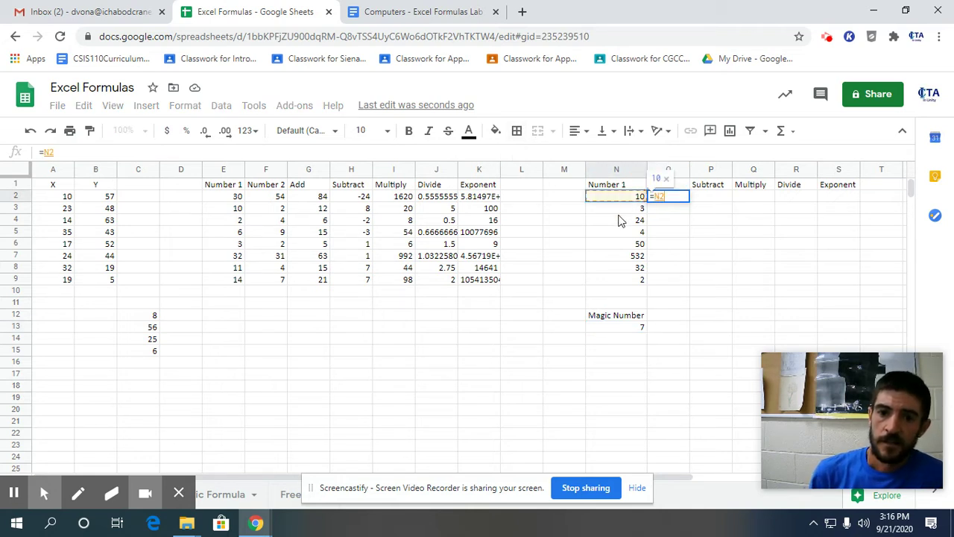
type("+7")
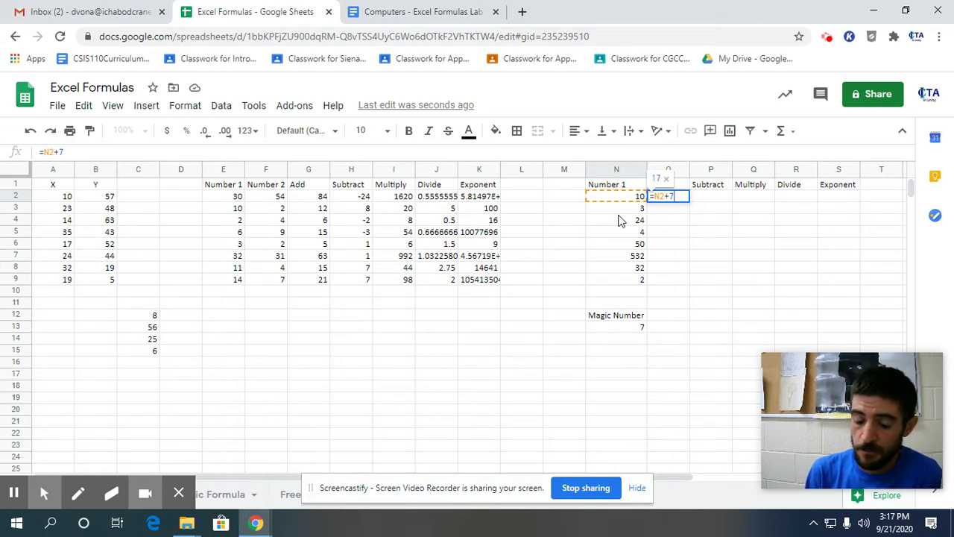
key("BackSpace")
left_click(634, 317)
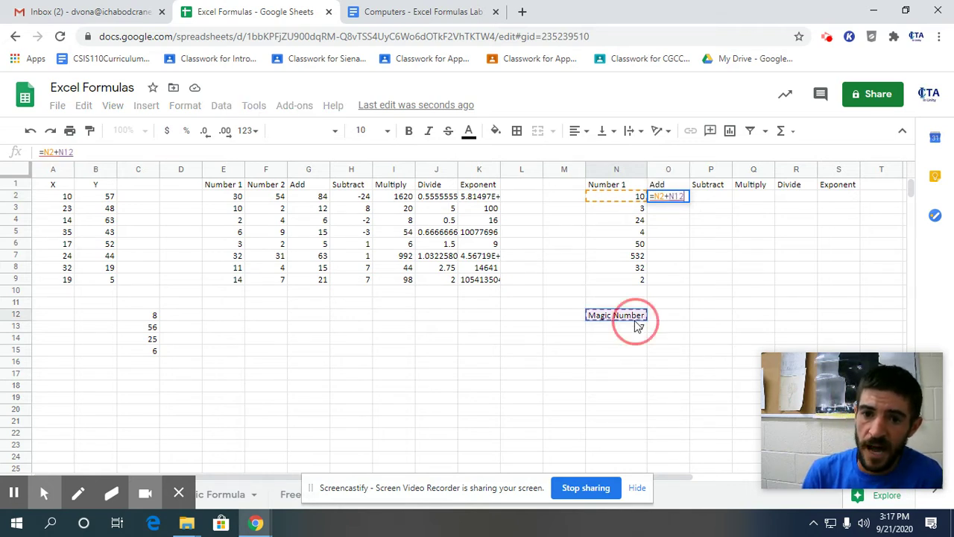
left_click(638, 328)
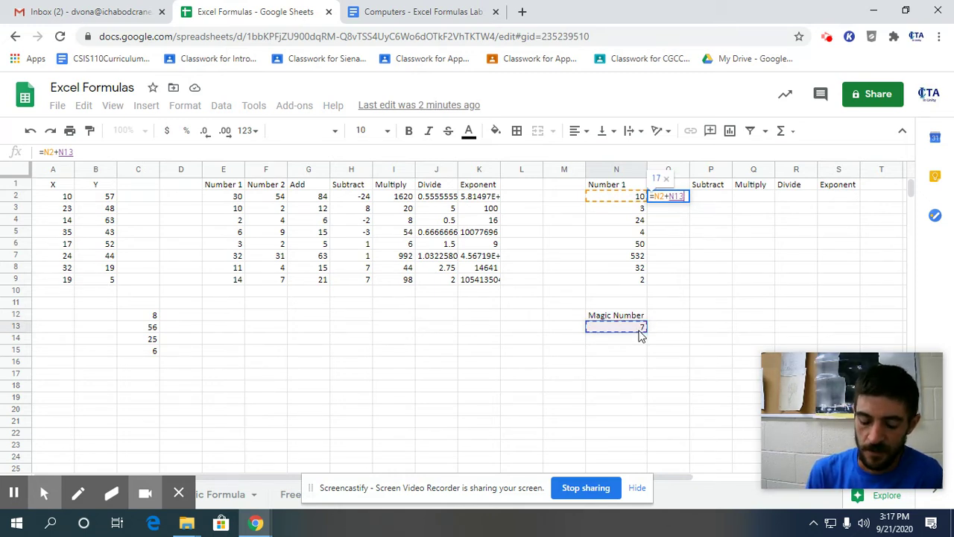
key("Return")
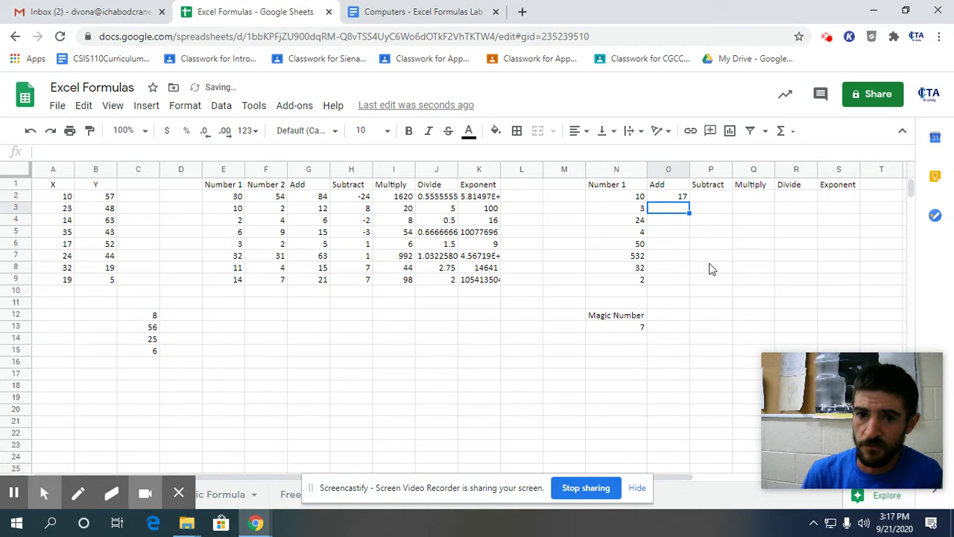
Fill the relative-reference formula from O2 down through O6 and check the references in the copied cells
left_click(671, 195)
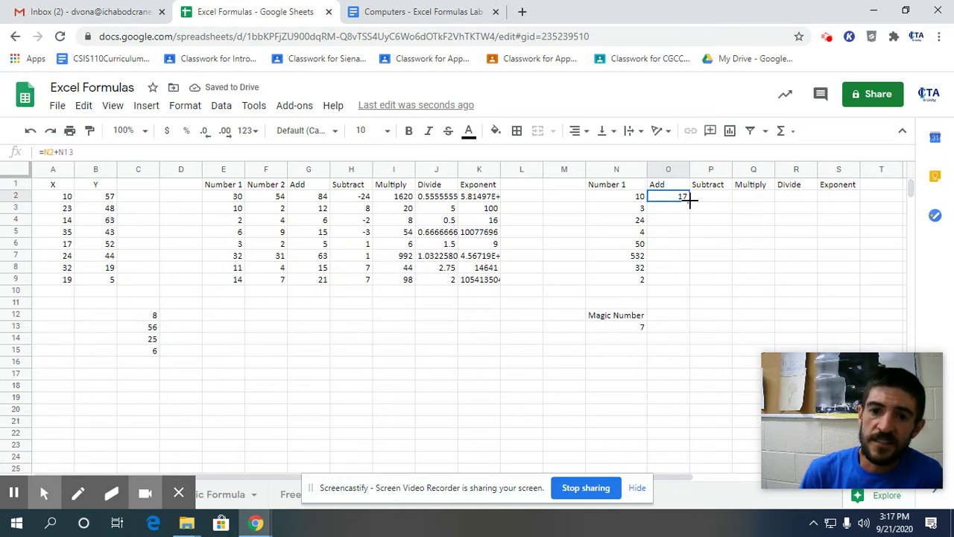
left_click_drag(688, 202, 687, 247)
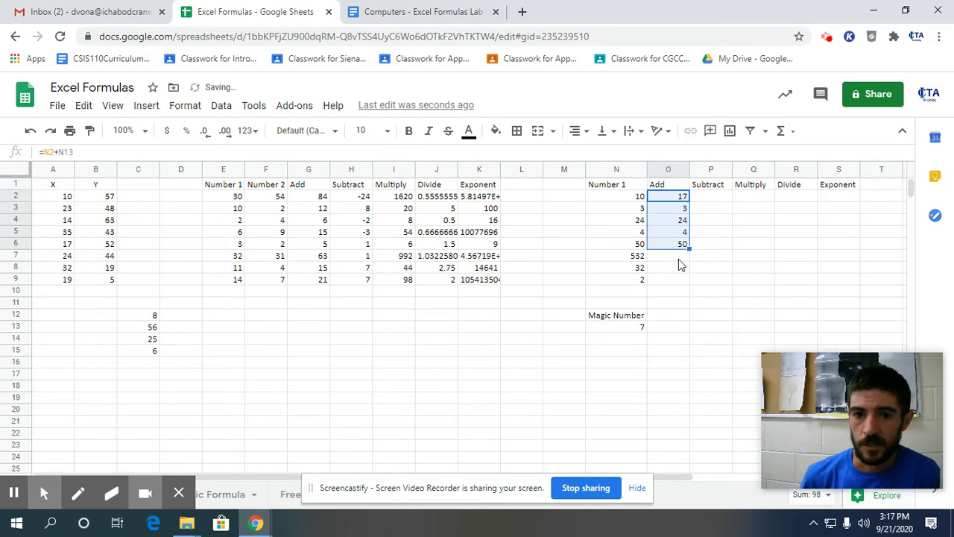
left_click(669, 208)
left_click(671, 220)
left_click(668, 237)
left_click(668, 247)
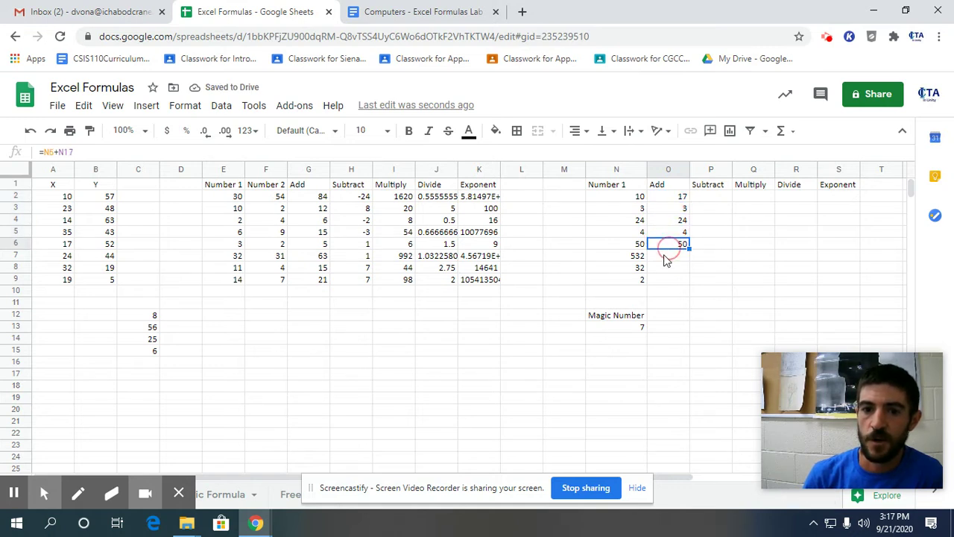
double_click(655, 210)
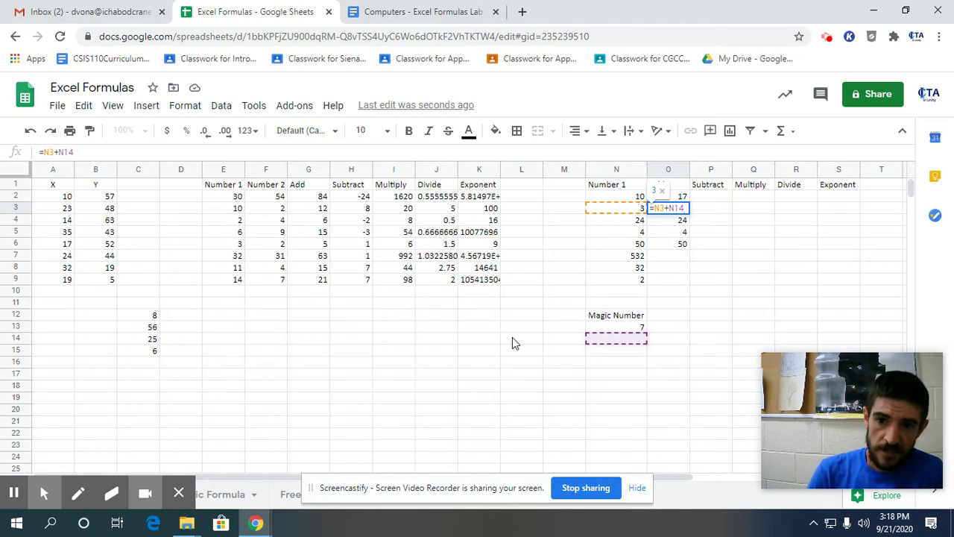
Clear the relative-reference Add formulas from cells O2 through O6
key("BackSpace")
key("BackSpace")
key("BackSpace")
key("BackSpace")
key("BackSpace")
key("BackSpace")
key("Escape")
key("Down")
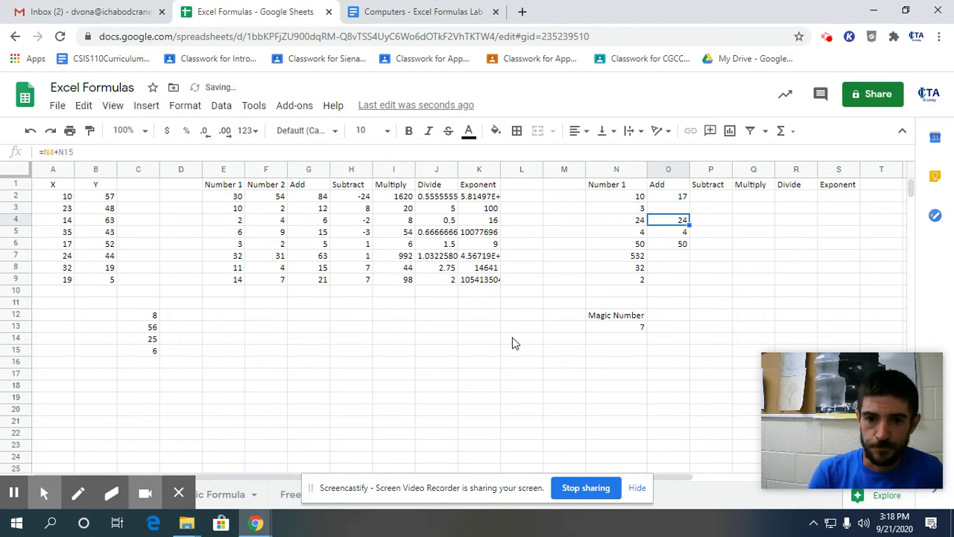
key("Delete")
key("Down")
key("Delete")
key("Down")
key("Delete")
key("Up")
key("Up")
key("Up")
type("=")
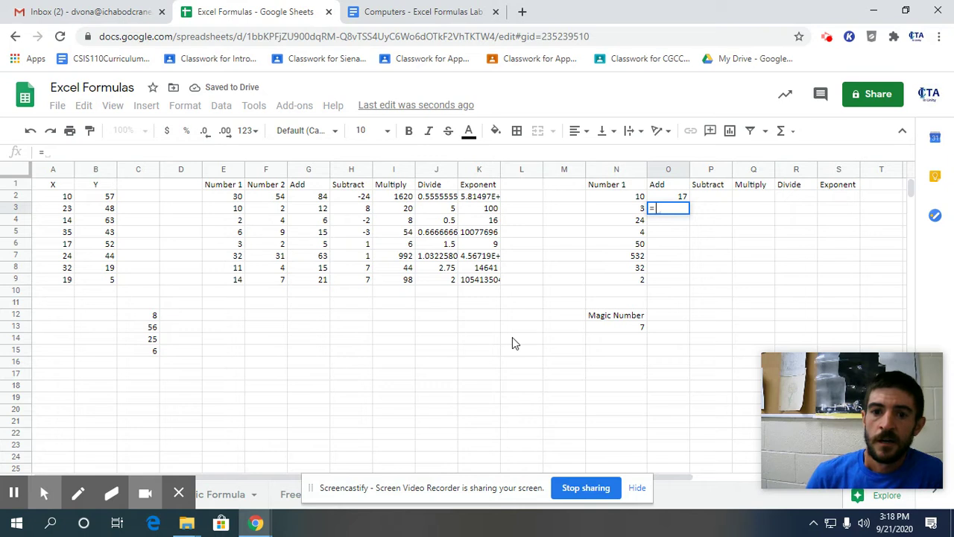
key("Escape")
key("Up")
key("Delete")
Begin the formula =N2+N13 in O2 and cycle the N13 reference through its absolute and mixed forms, stopping at $N$13
type("=")
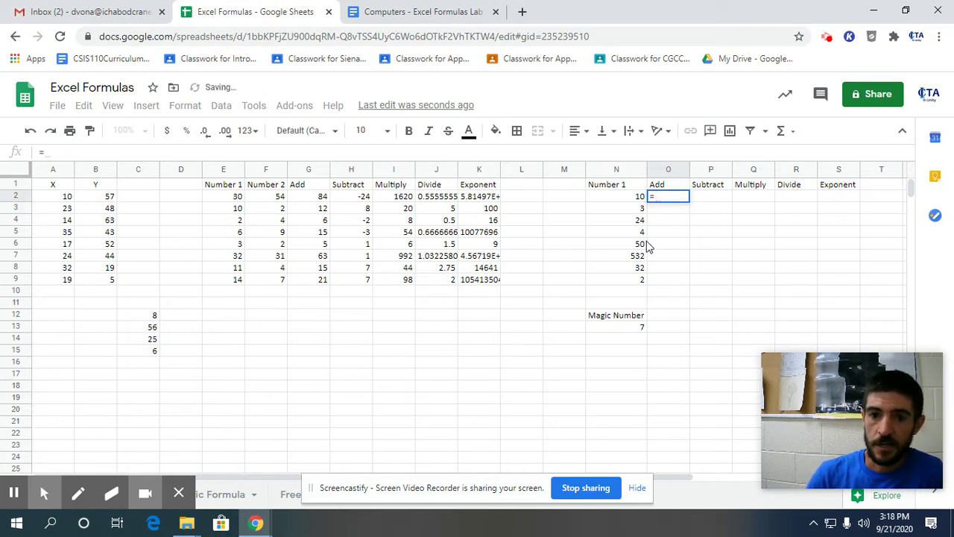
left_click(629, 197)
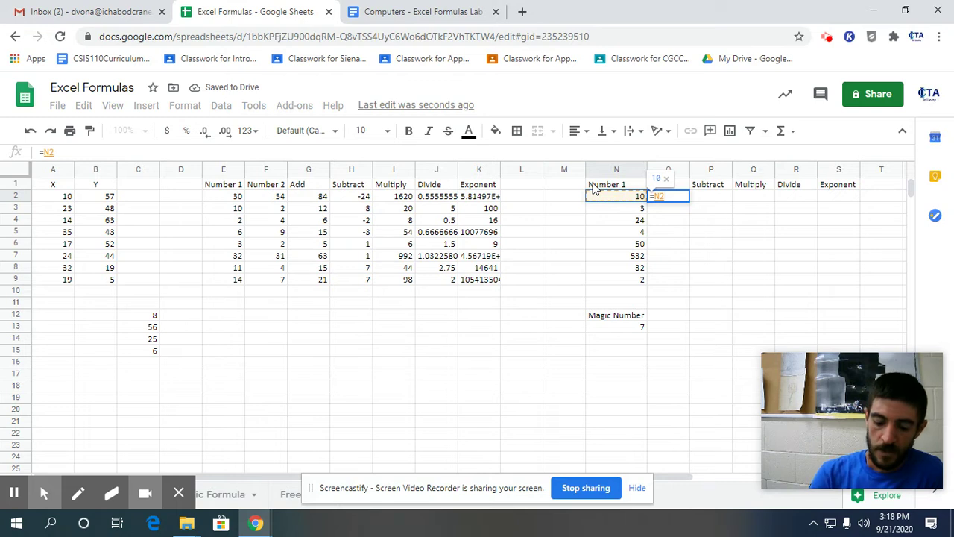
type("+")
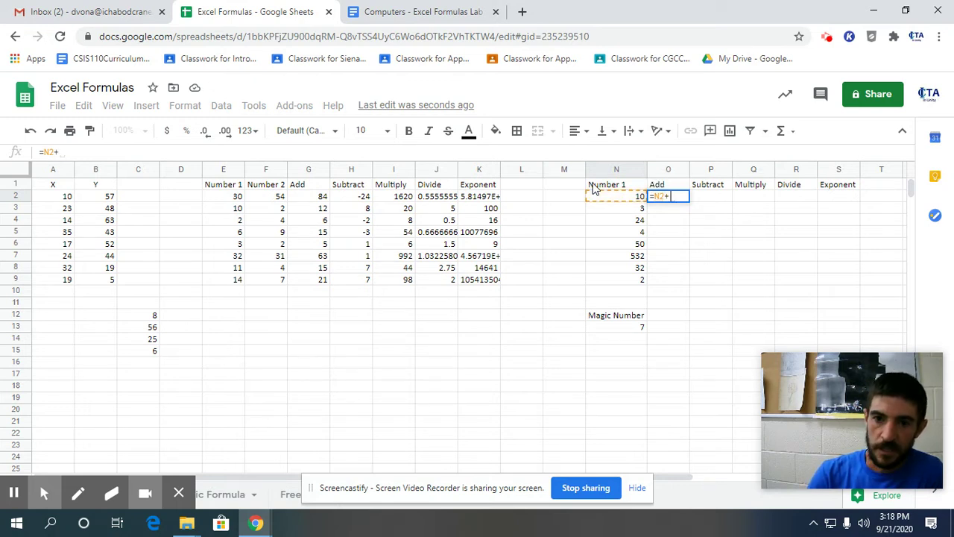
left_click(624, 327)
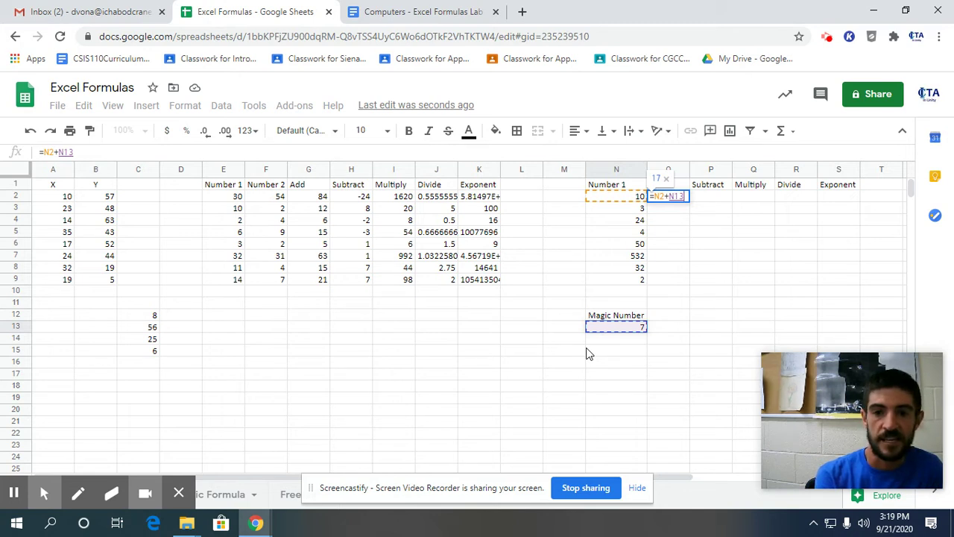
key("F4")
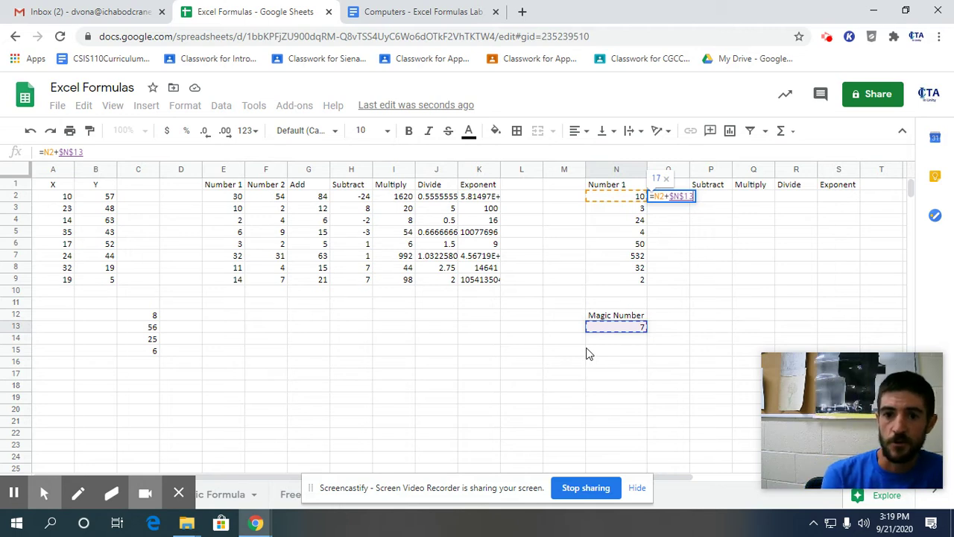
key("F4")
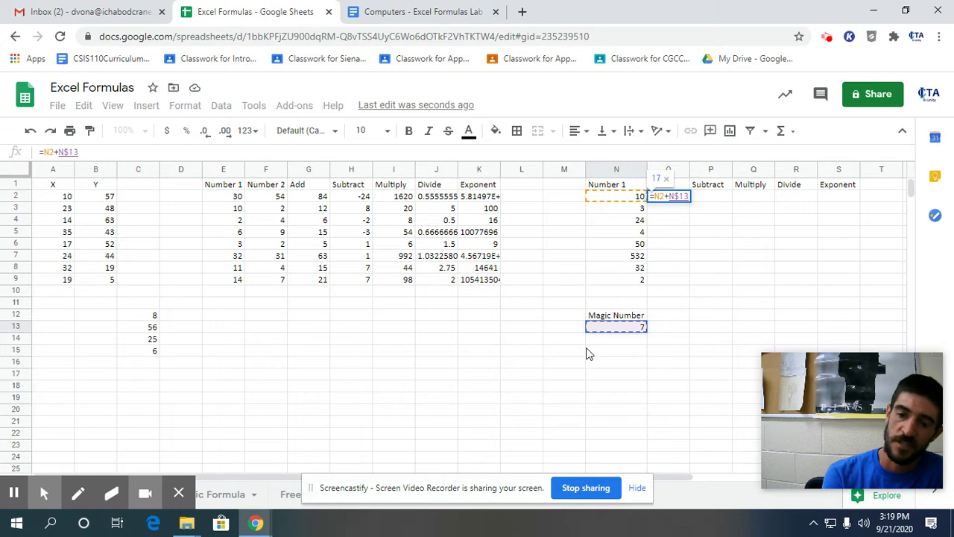
key("F4")
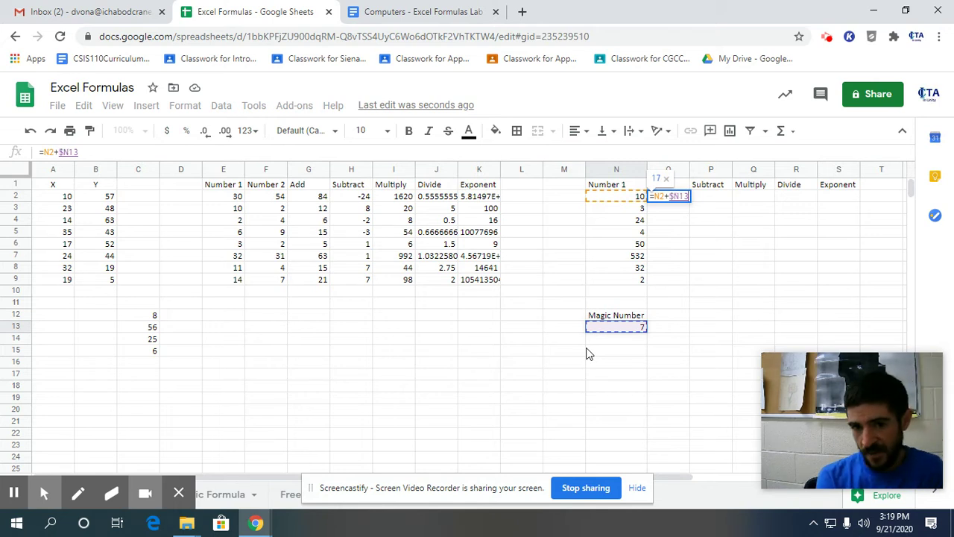
key("F4")
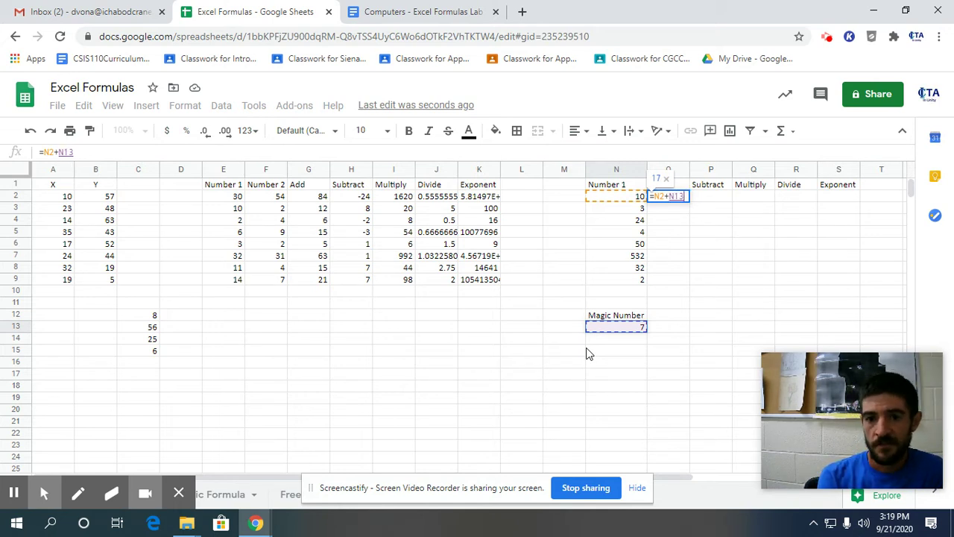
key("F4")
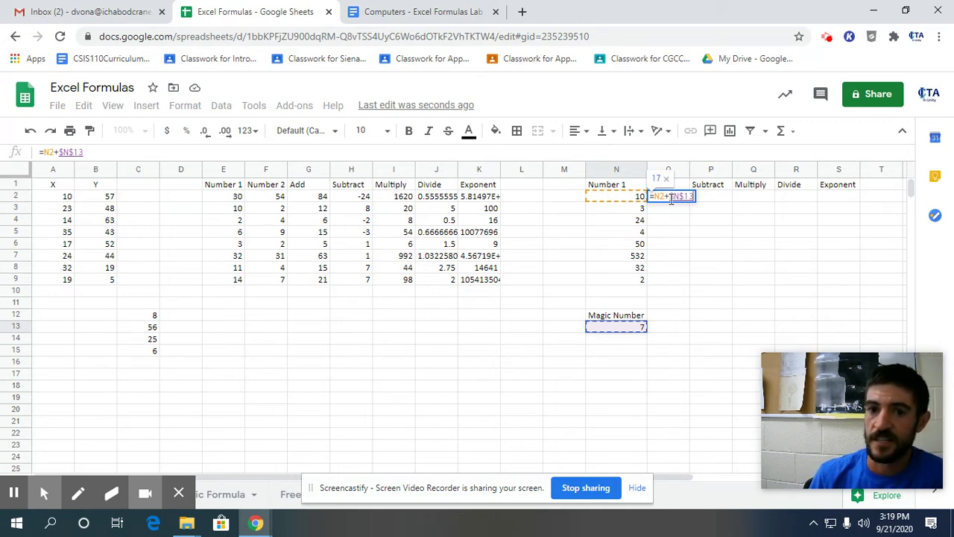
Remove the absolute reference in O2, reselect N13 and add the dollar signs manually to enter =N2+$N$13
key("BackSpace")
key("BackSpace")
key("BackSpace")
key("BackSpace")
key("BackSpace")
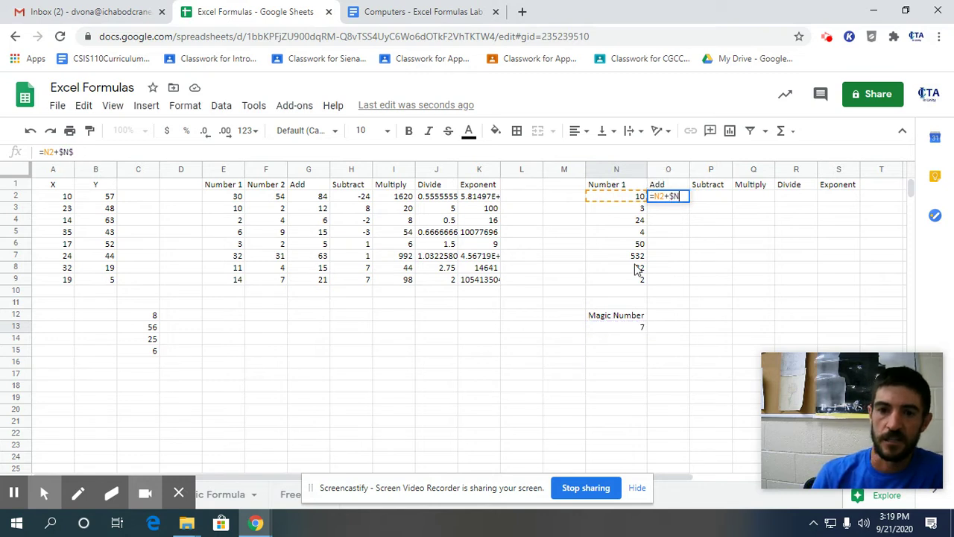
left_click(639, 330)
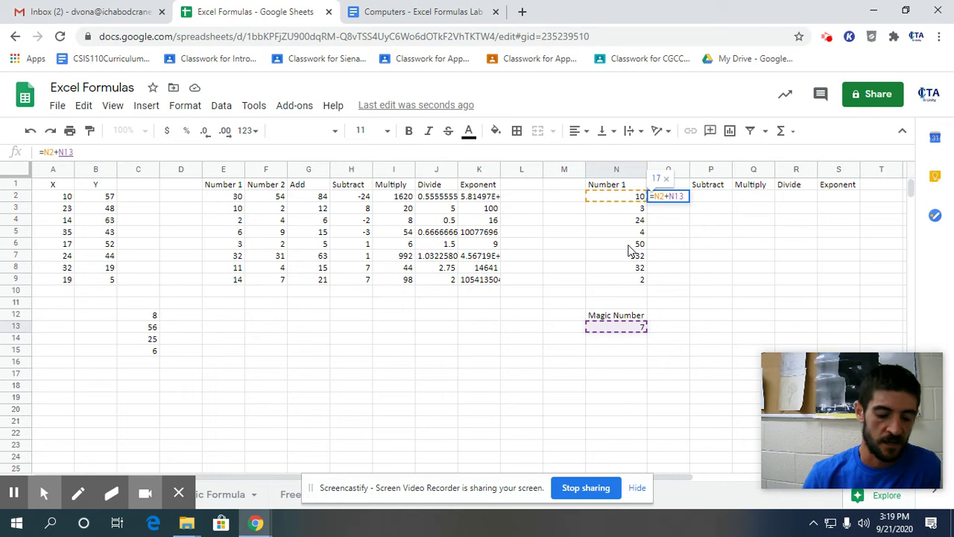
type("$")
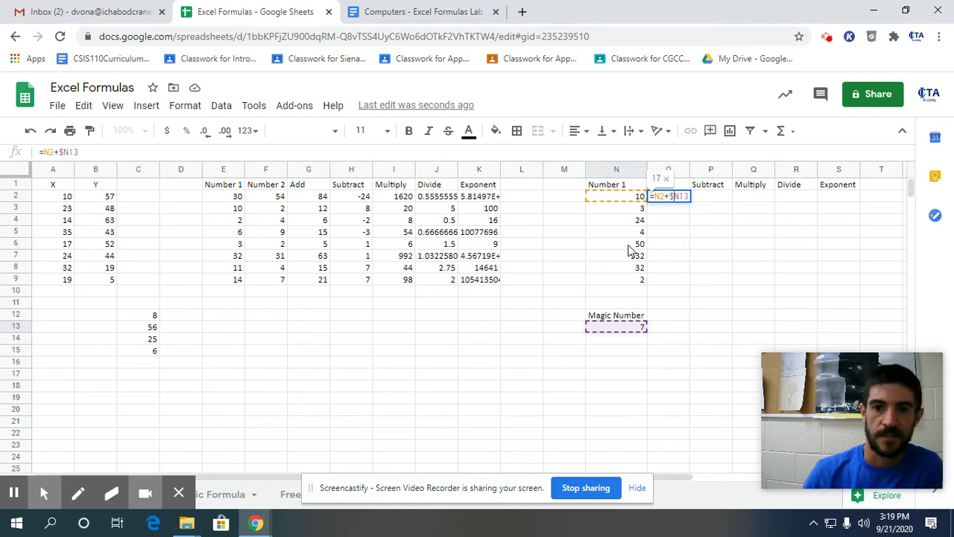
left_click(681, 198)
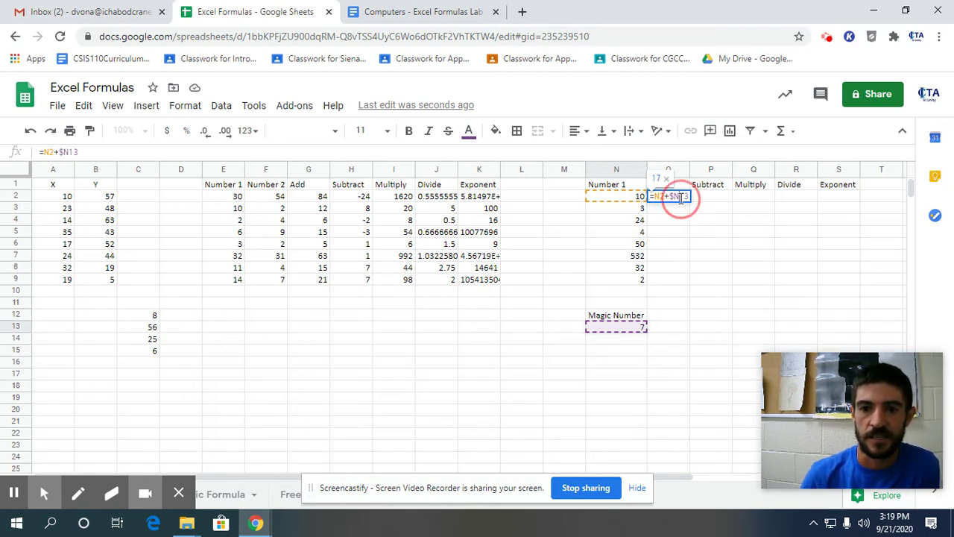
type("$")
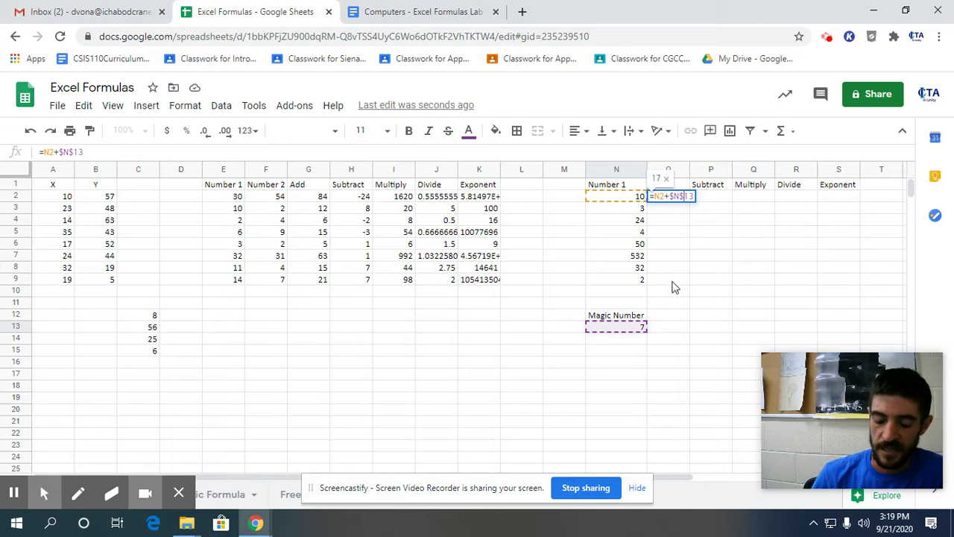
key("Return")
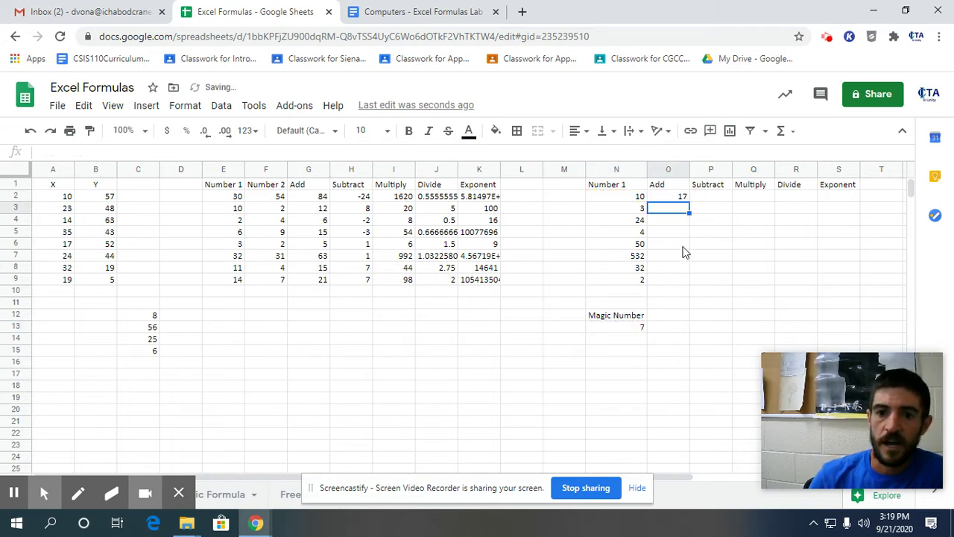
Fill the absolute-reference formula from O2 down through O9 and check the references in O3 and O4
left_click(683, 197)
left_click_drag(689, 201, 688, 281)
double_click(679, 209)
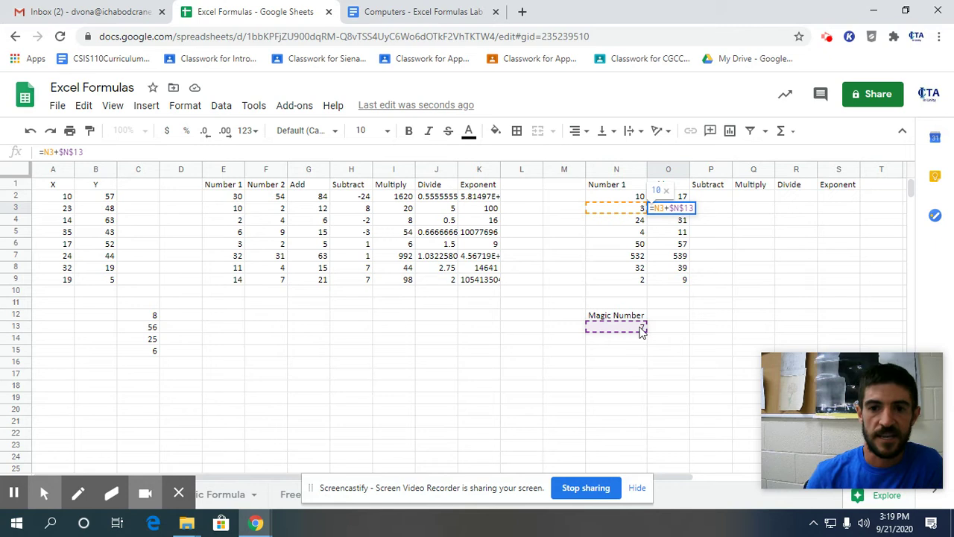
key("Escape")
double_click(680, 220)
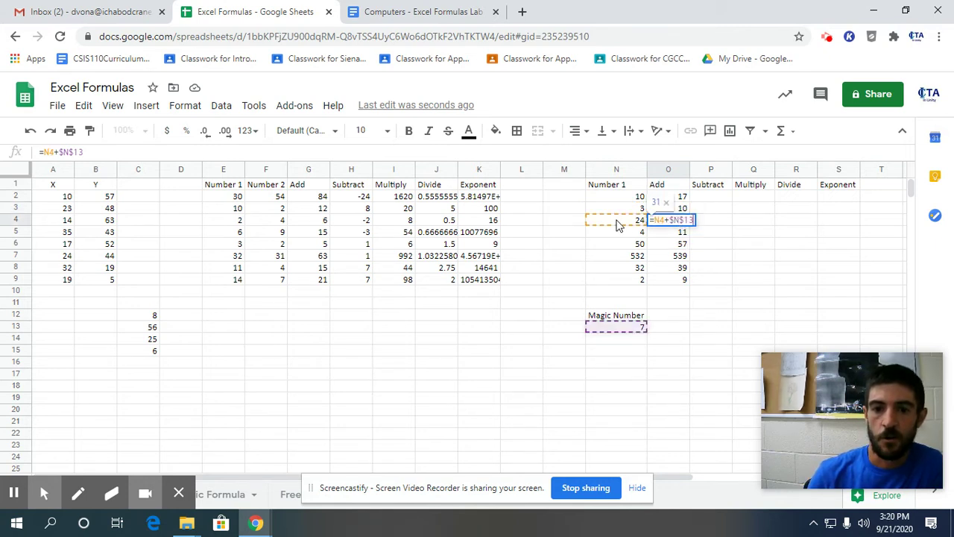
Check the cell references in the filled Add formula in O5
key("Escape")
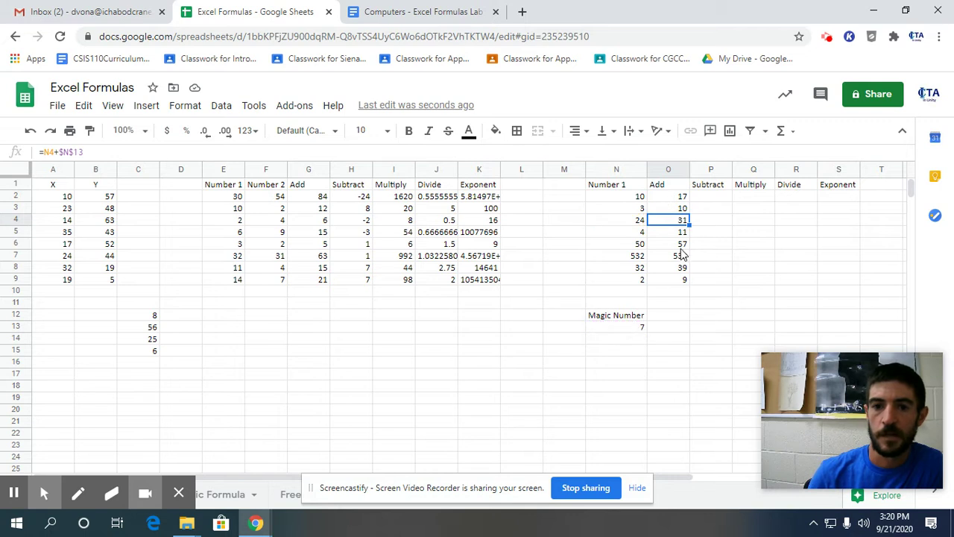
double_click(681, 234)
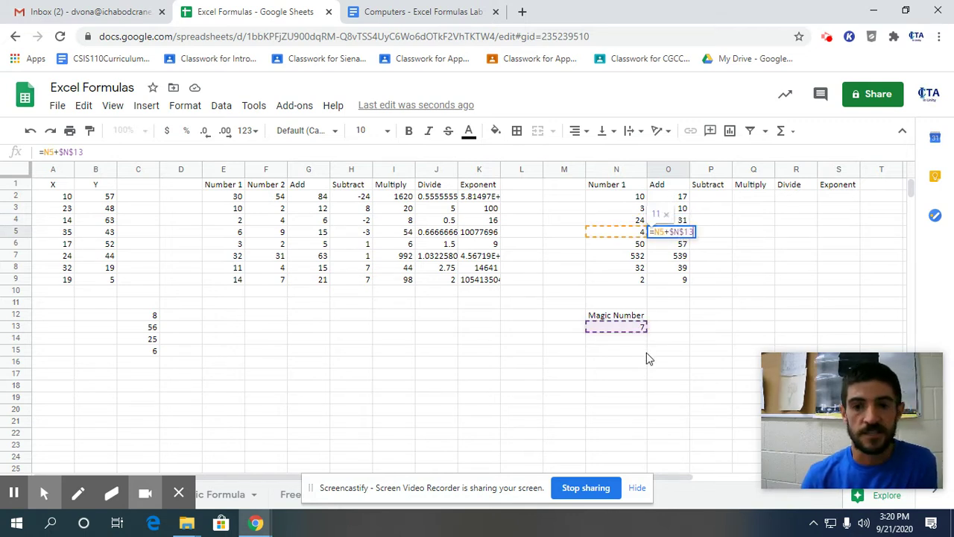
key("Escape")
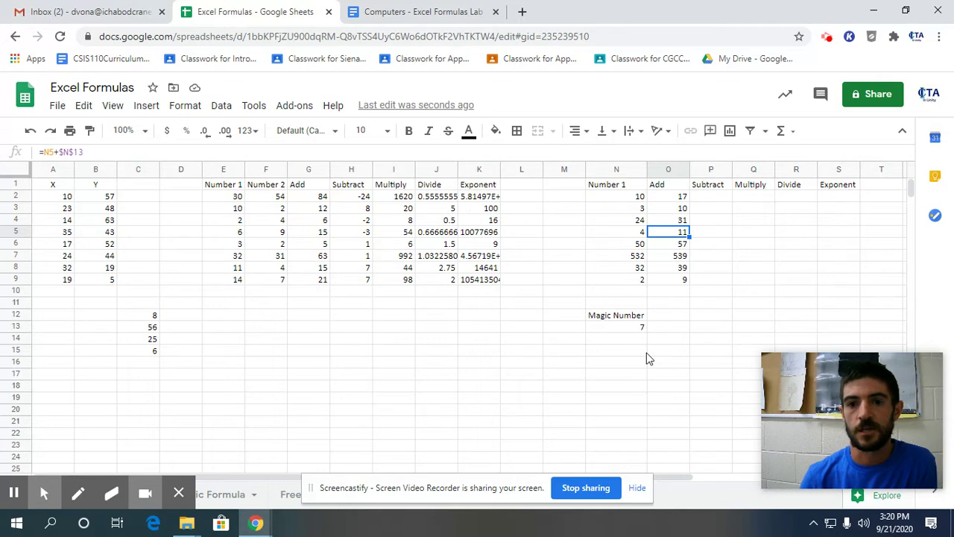
Enter =N2-$N$13 in P2 and fill the Subtract formula down through P9
left_click(721, 199)
type("=")
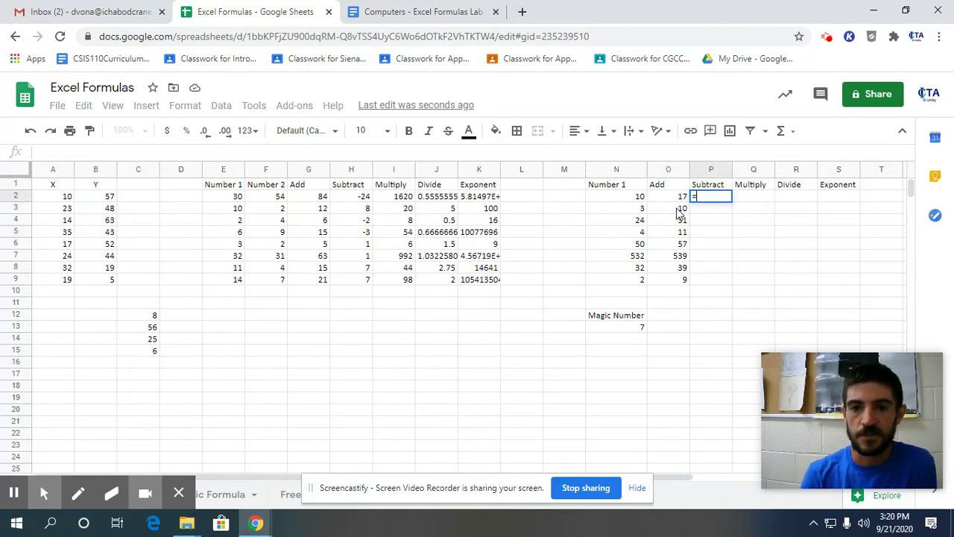
left_click(633, 197)
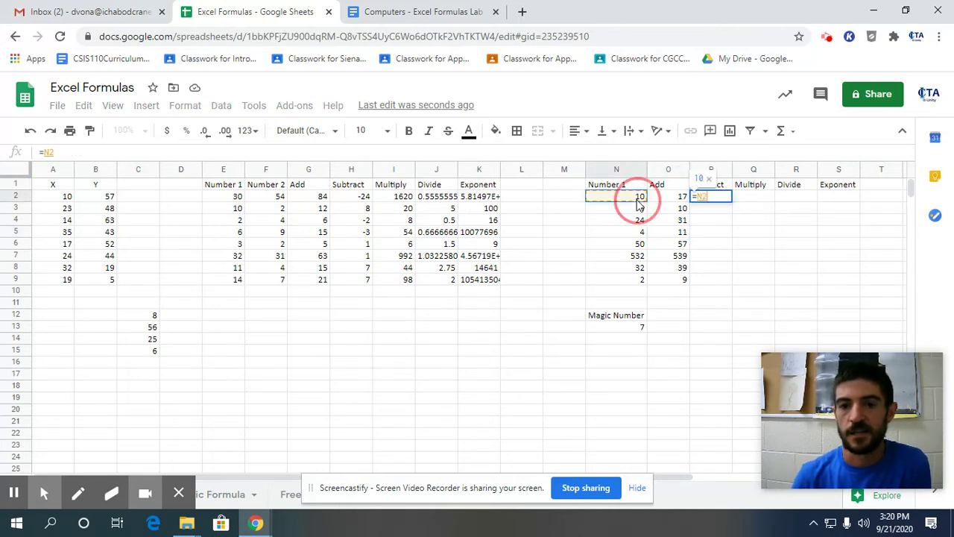
type("-")
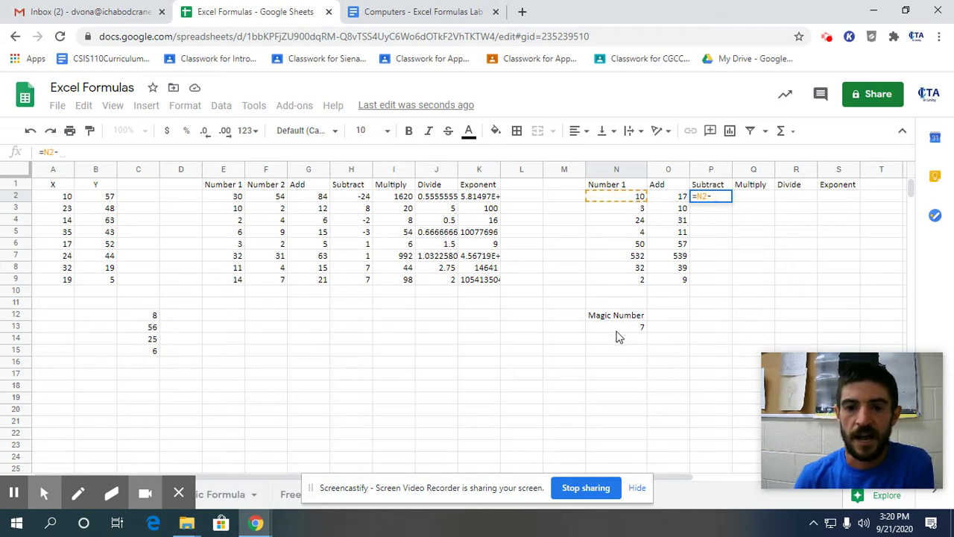
left_click(616, 332)
key("F4")
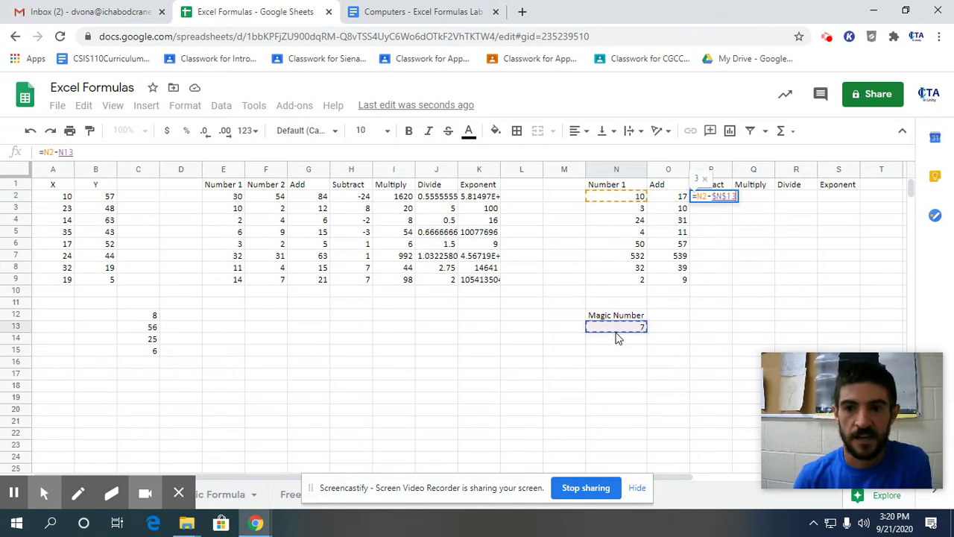
key("Return")
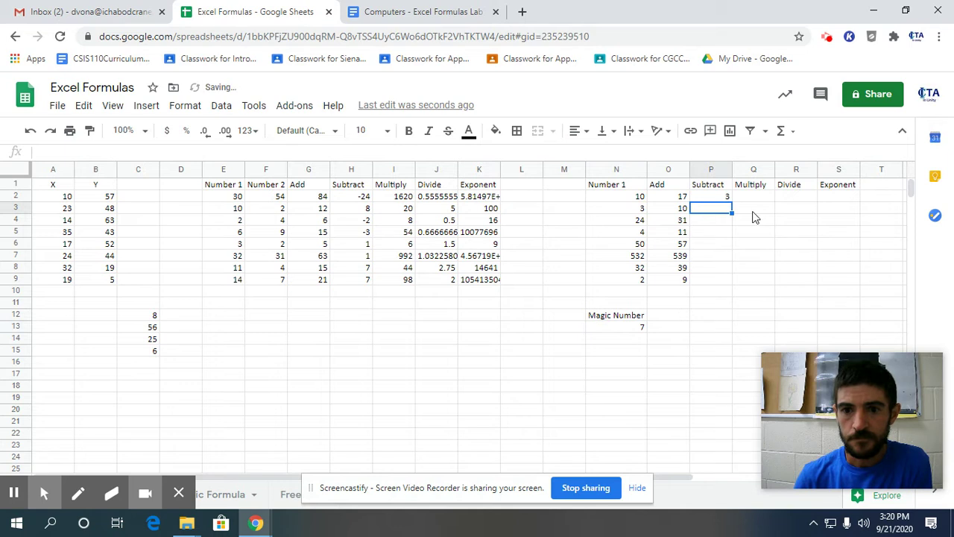
left_click(727, 188)
left_click(725, 196)
left_click_drag(732, 202, 724, 281)
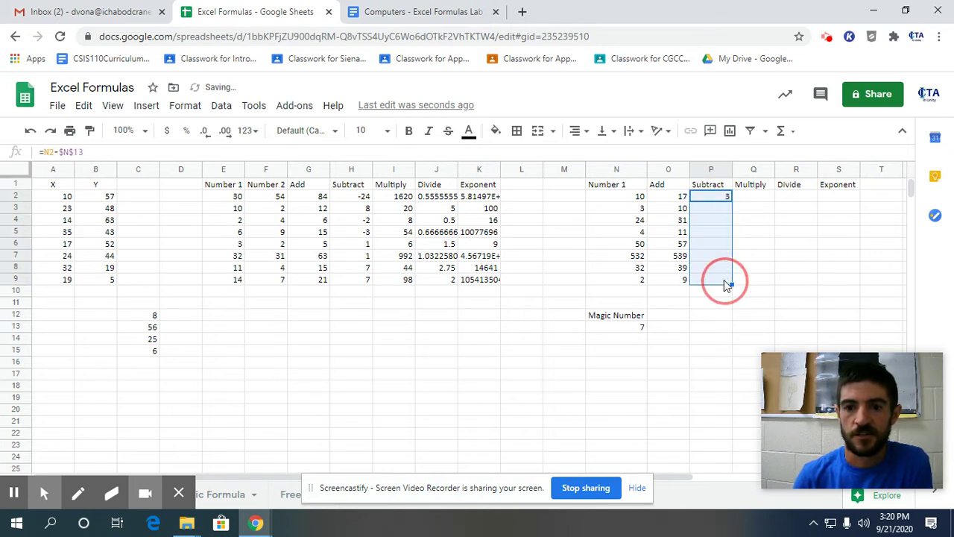
Enter =N2*$N$13 in Q2 and fill the Multiply formula down through Q9
left_click(754, 200)
type("=")
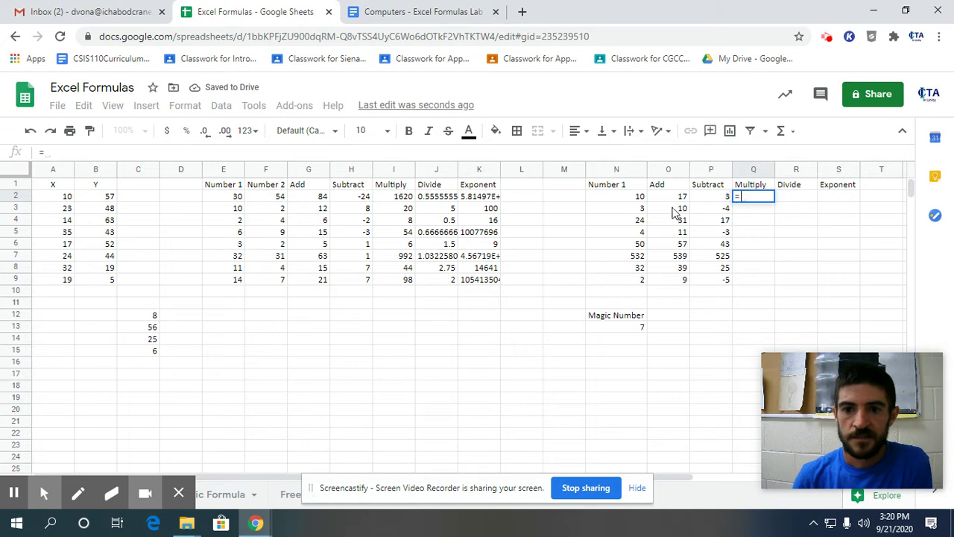
left_click(627, 189)
left_click(630, 199)
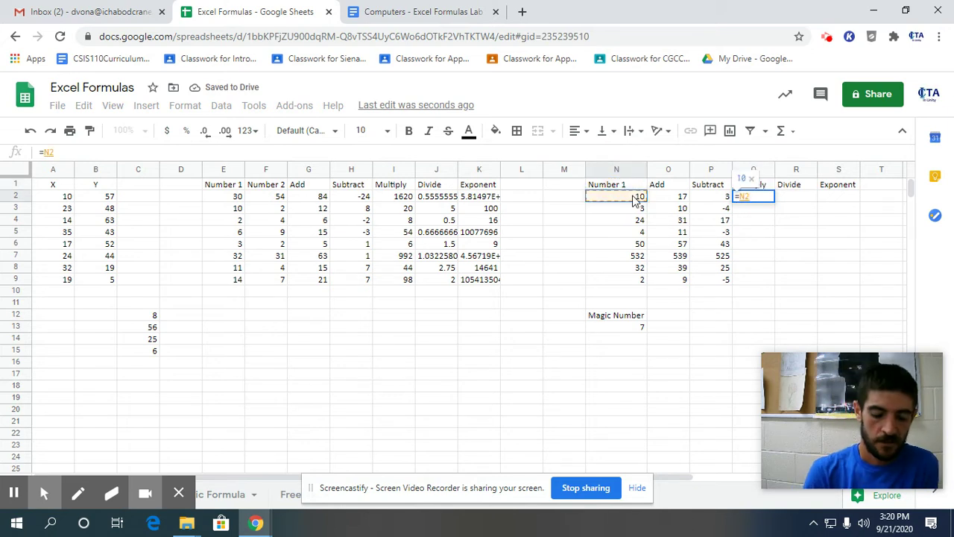
type("*")
left_click(618, 328)
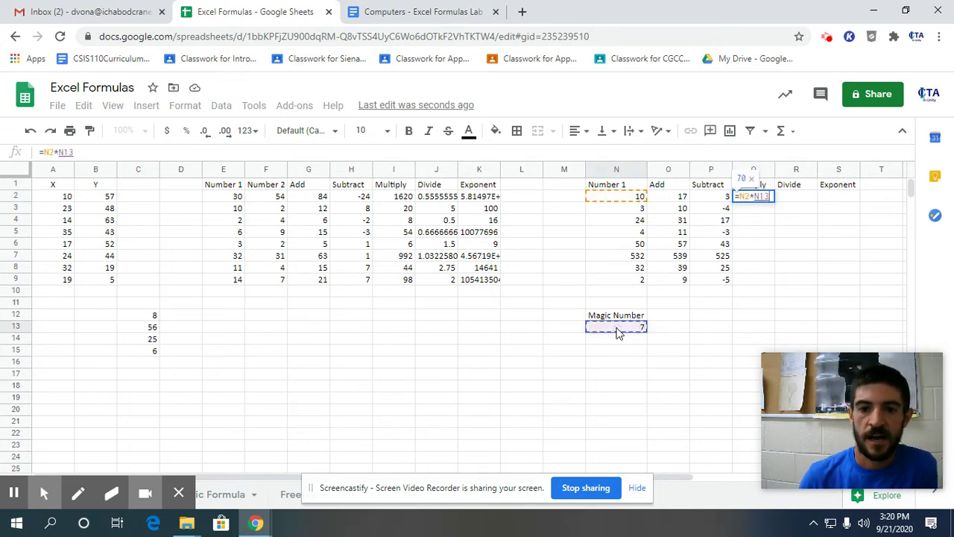
key("F4")
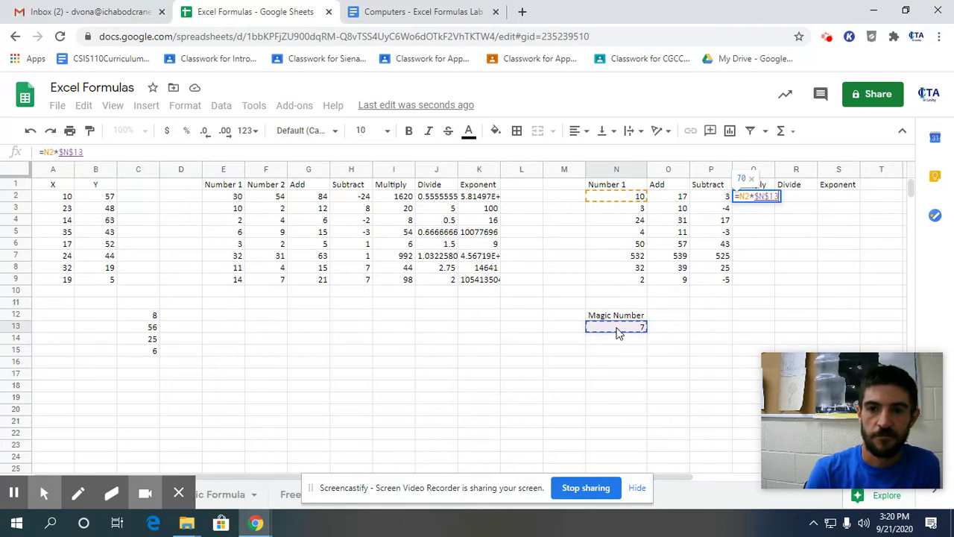
key("Return")
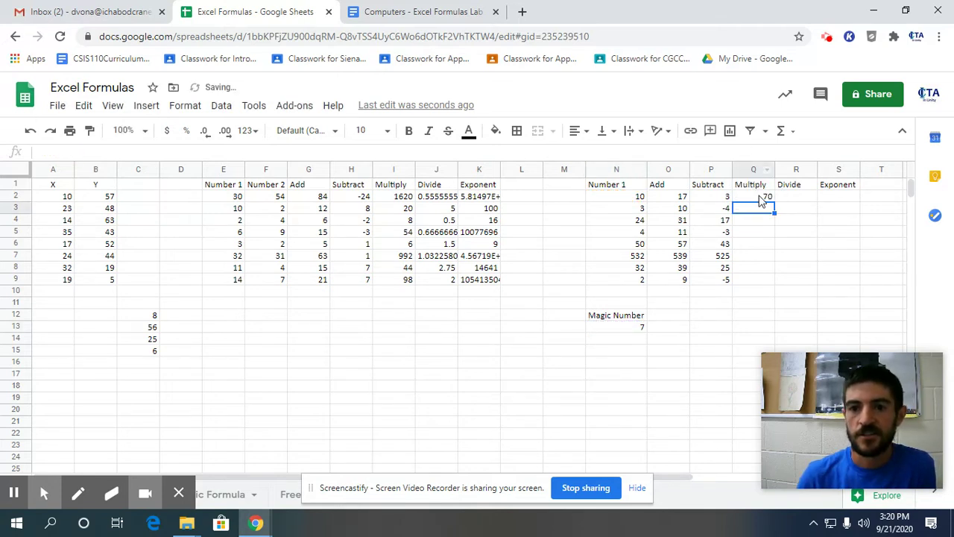
left_click(761, 197)
left_click_drag(774, 202, 771, 282)
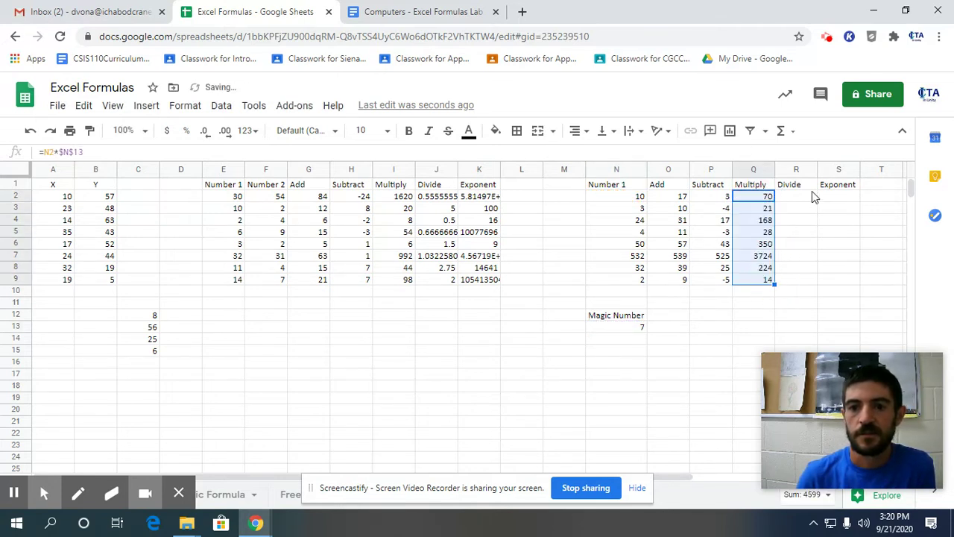
Enter =N2/$N$13 in R2 and fill the Divide formula down through R9
left_click(811, 195)
type("=")
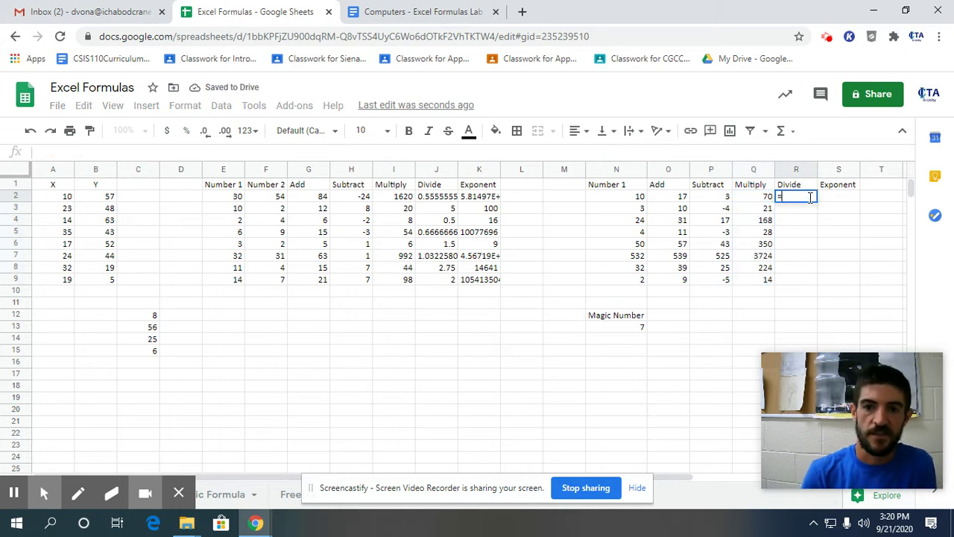
left_click(639, 202)
type("/")
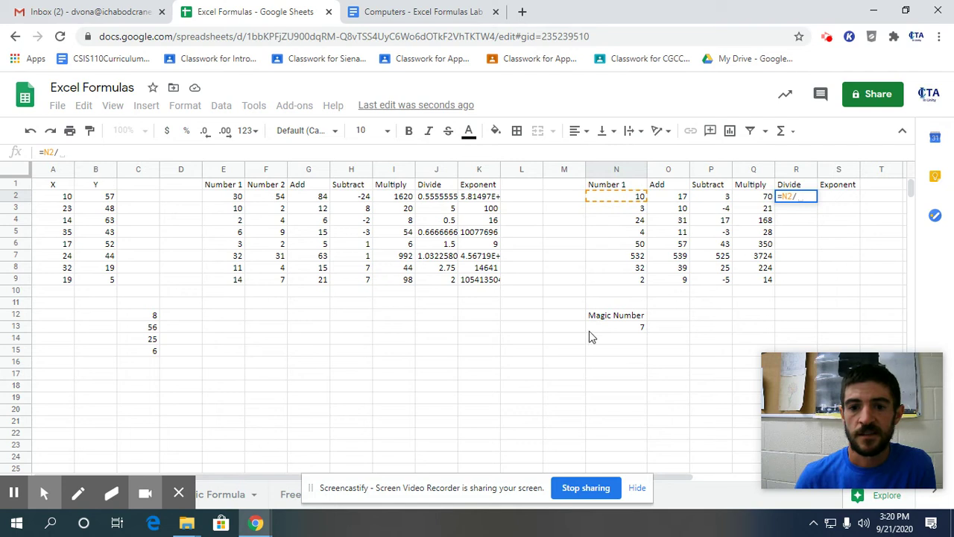
left_click(628, 327)
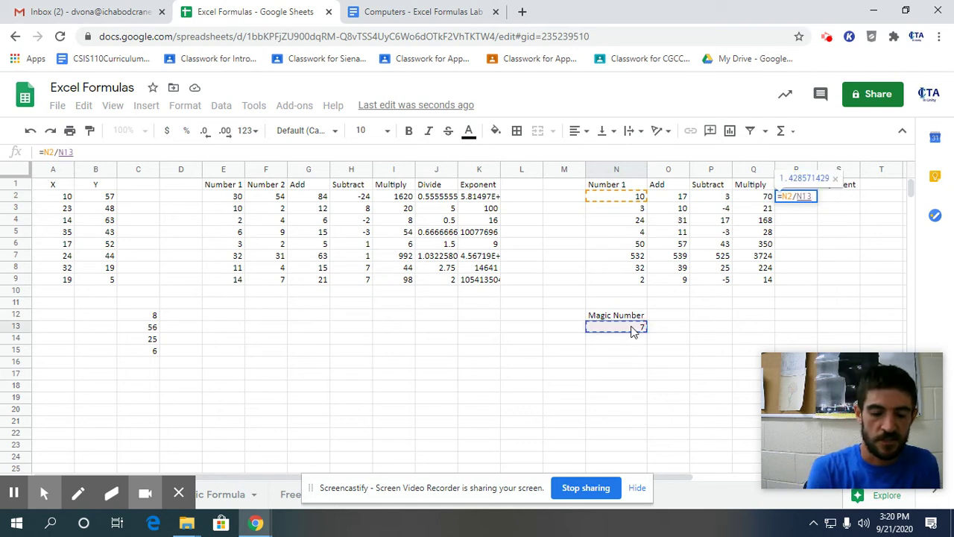
key("Return")
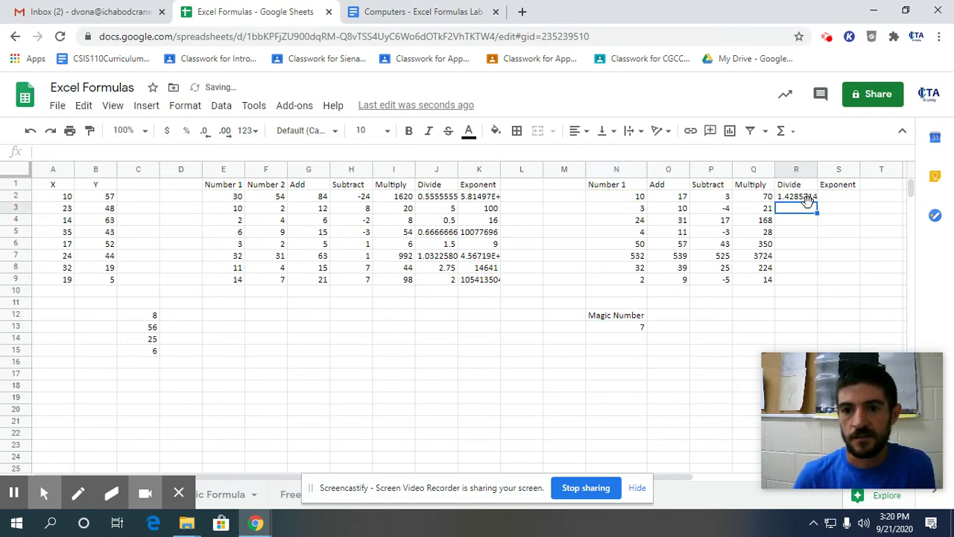
left_click(804, 197)
left_click_drag(817, 203, 814, 277)
Enter =N2^$N$13 in S2 and fill the Exponent formula down through S9
left_click(852, 198)
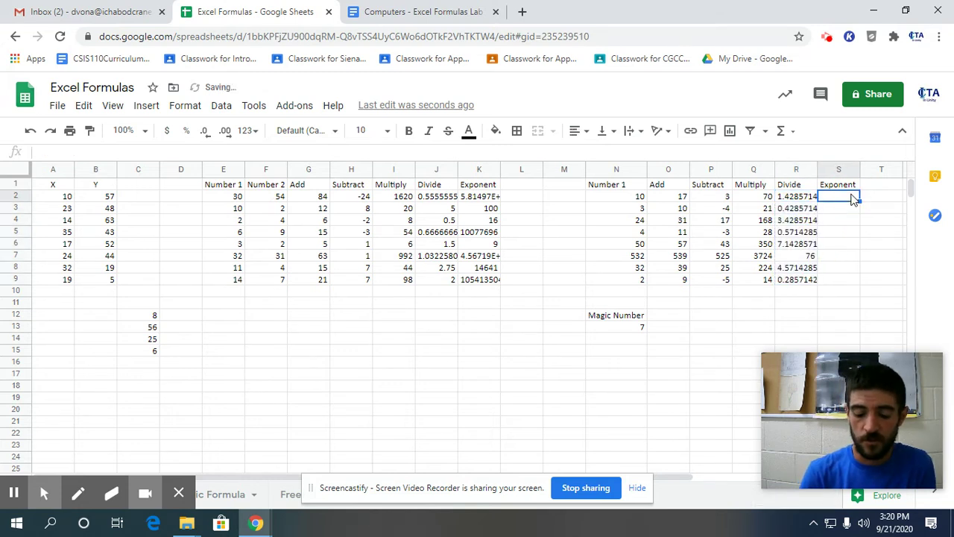
type("=")
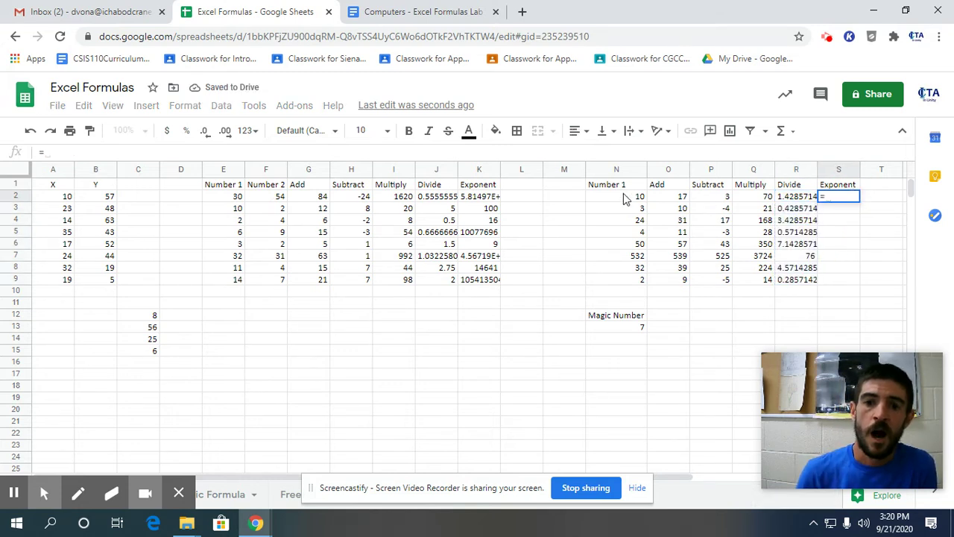
left_click(624, 197)
type("^")
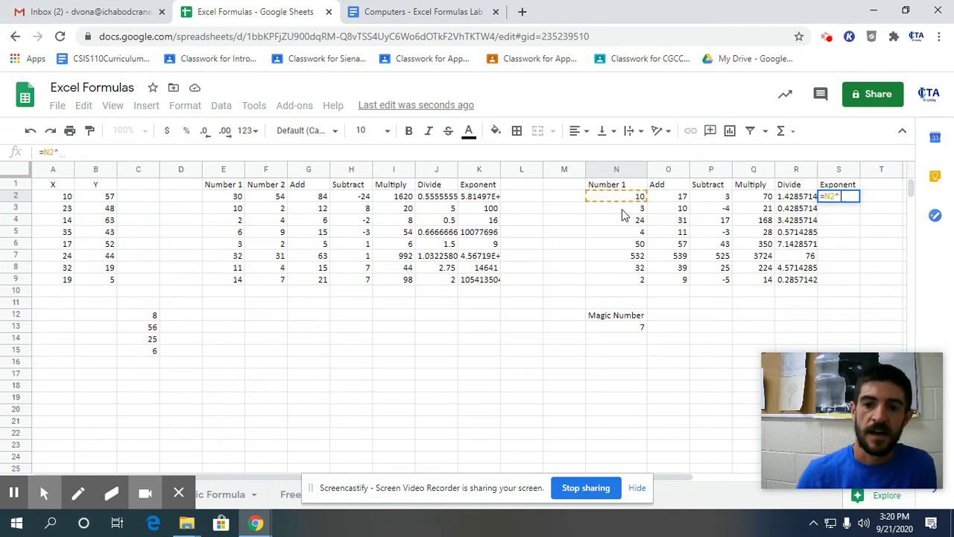
left_click(610, 319)
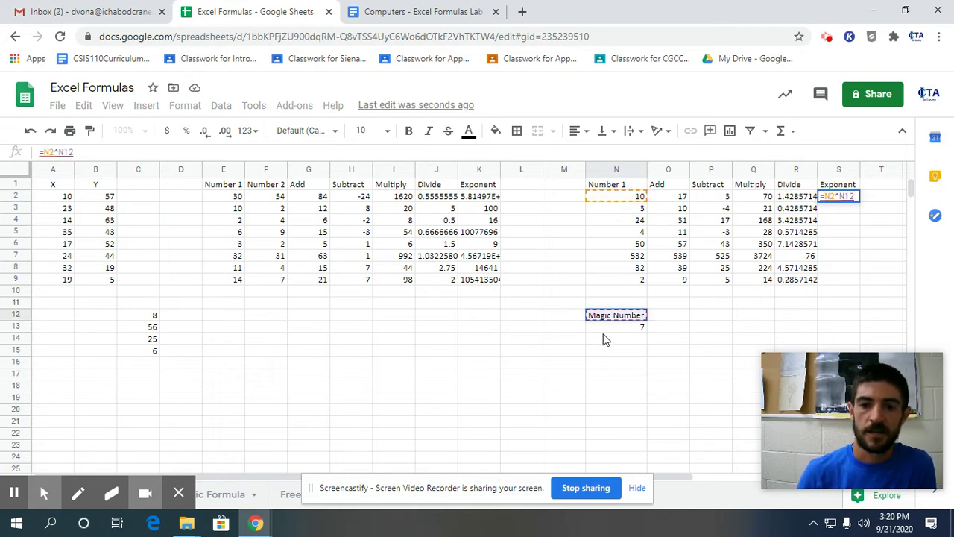
left_click(602, 328)
key("F4")
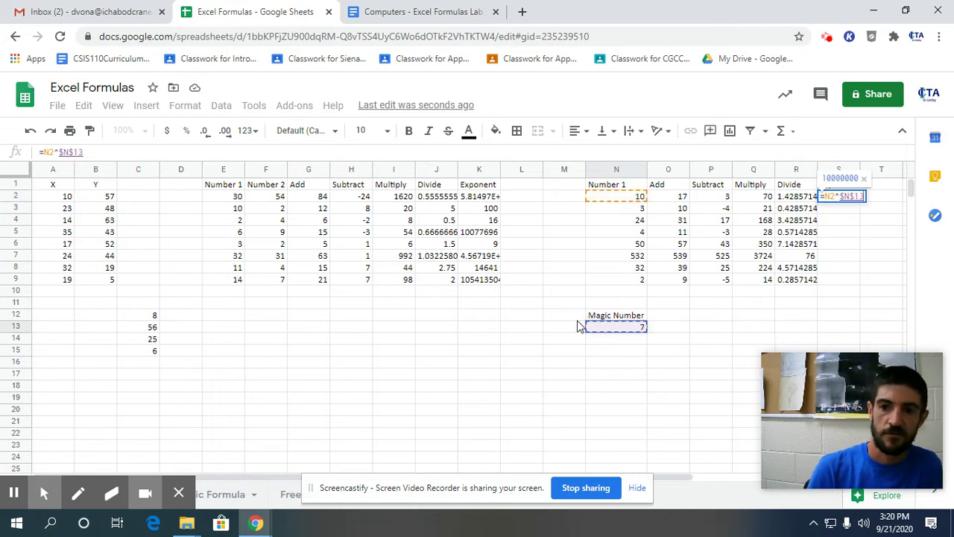
key("Return")
left_click(852, 197)
left_click_drag(857, 200, 858, 285)
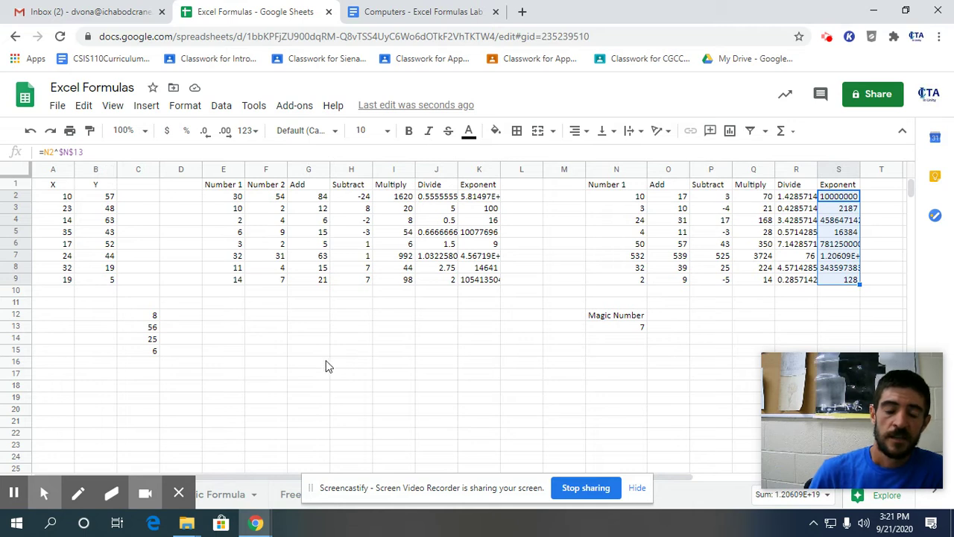
Open the Quadratic Formula sheet and go through the list of quadratic equations in A1 through A10
left_click(236, 498)
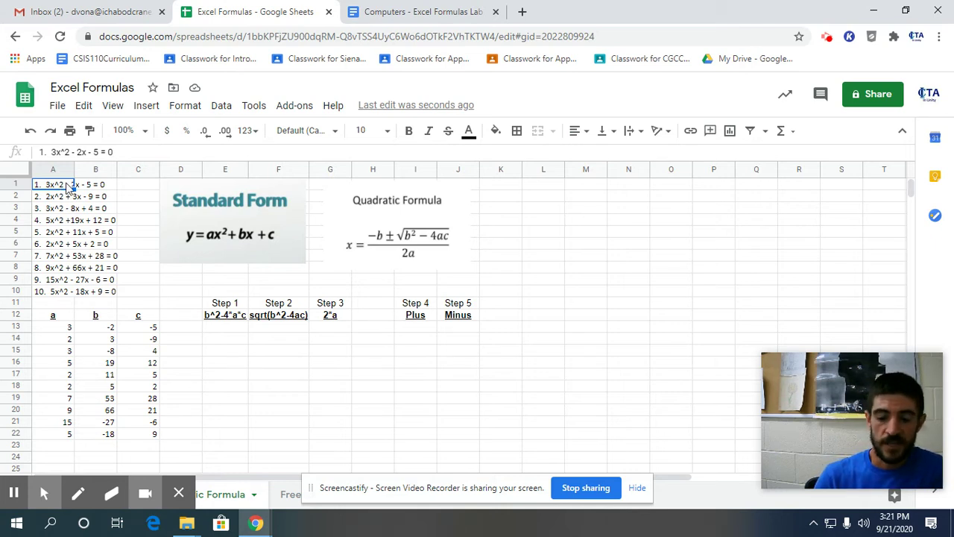
key("Down")
key("Down")
key("Down")
key("Down")
key("Down")
key("Down")
key("Down")
key("Down")
key("Down")
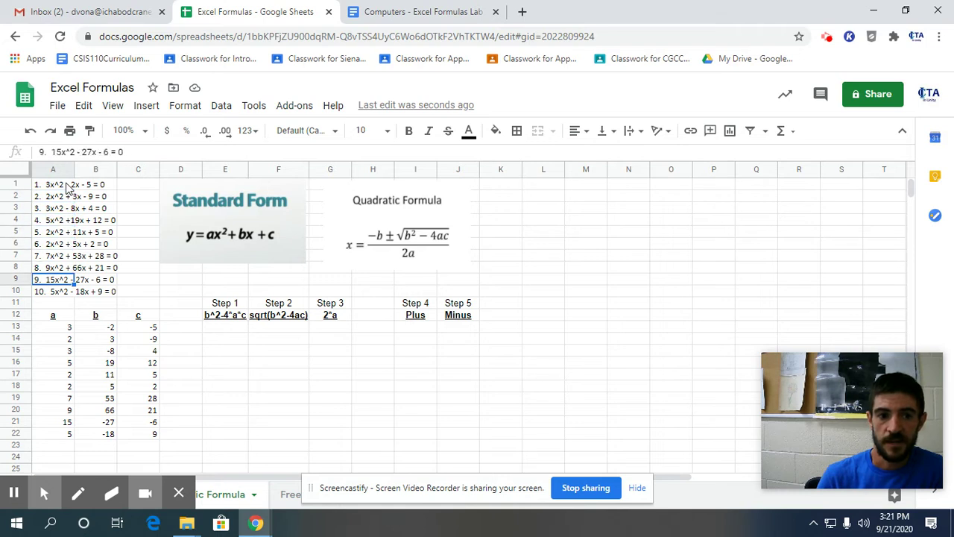
key("Up")
key("Up")
key("Up")
key("Up")
key("Up")
key("Up")
key("Up")
key("Up")
key("Up")
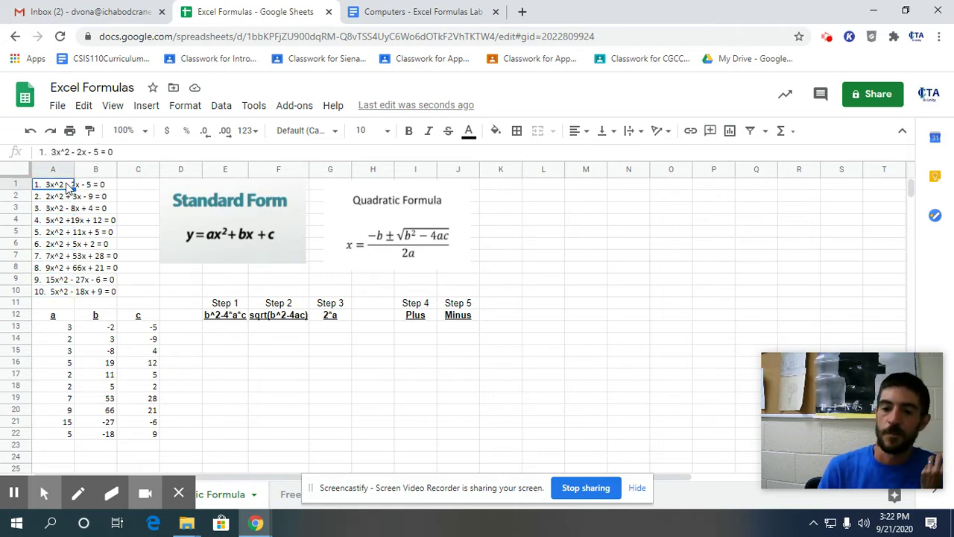
key("Down")
key("Down")
key("Down")
key("Down")
key("Down")
key("Down")
key("Down")
key("Down")
key("Down")
key("Down")
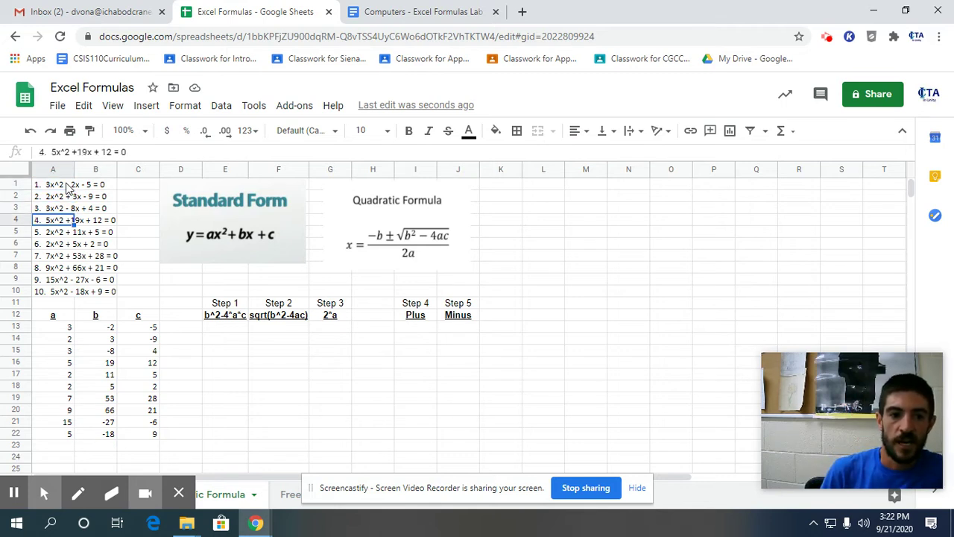
key("Up")
key("Up")
key("Up")
key("Up")
key("Up")
key("Up")
key("Up")
key("Up")
key("Up")
key("Up")
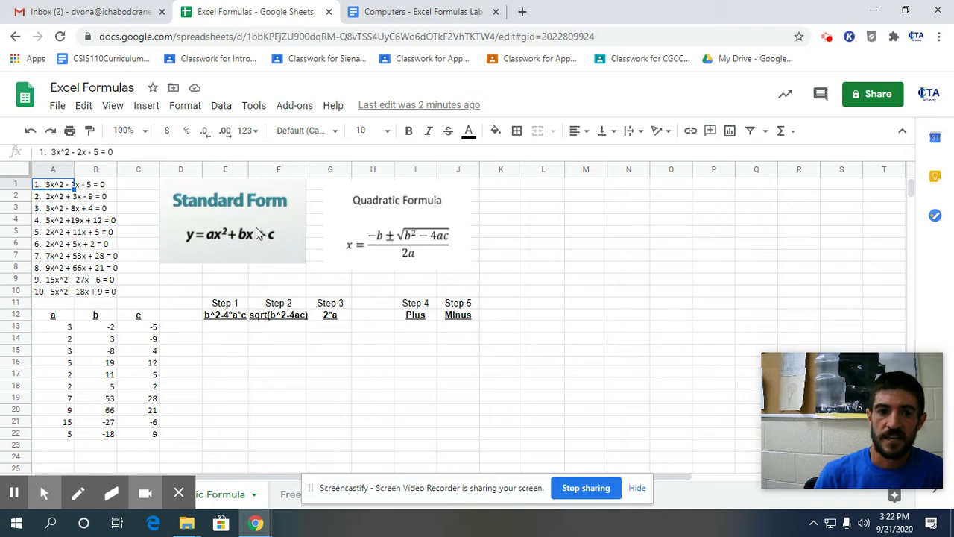
Compare the first equation in A1 with the coefficients in the a, b and c columns starting at row 13
left_click(73, 328)
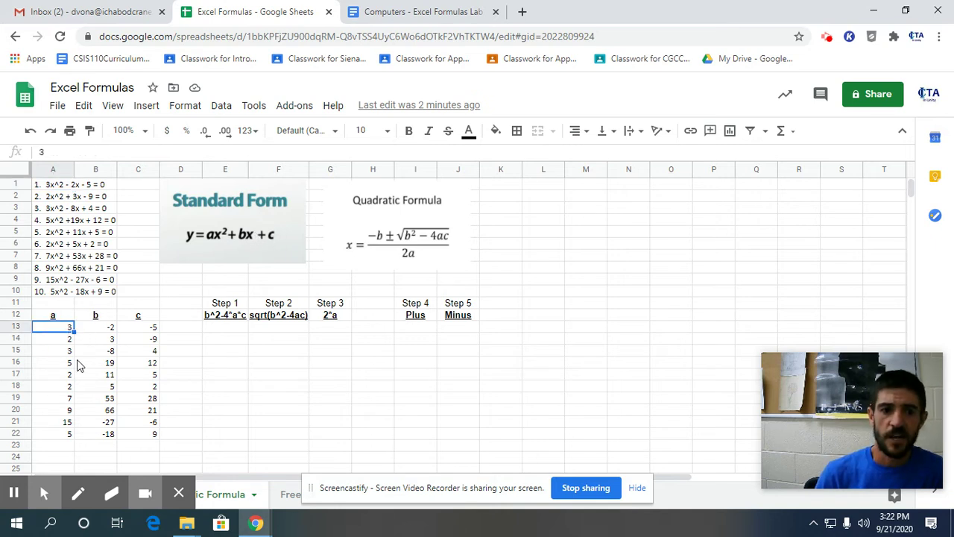
left_click(73, 186)
left_click(86, 187)
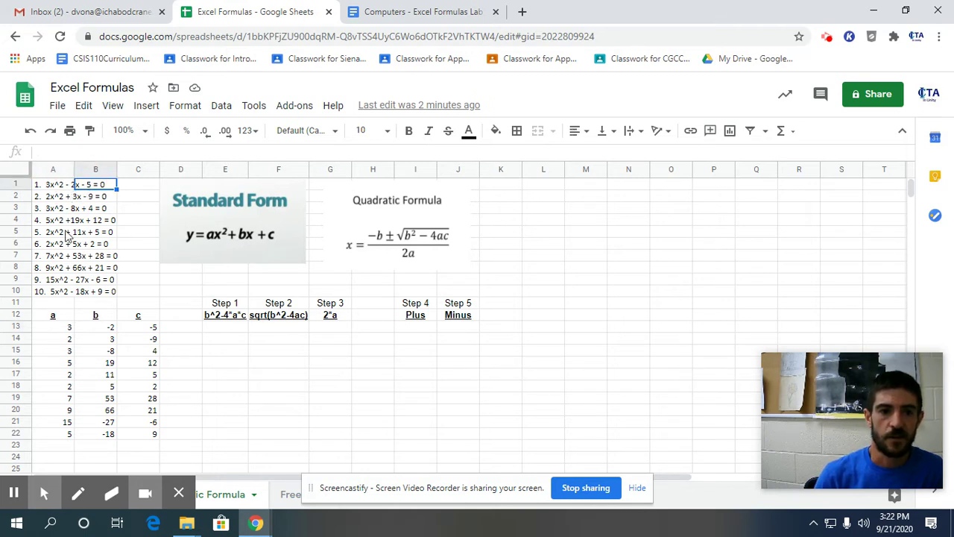
left_click(48, 186)
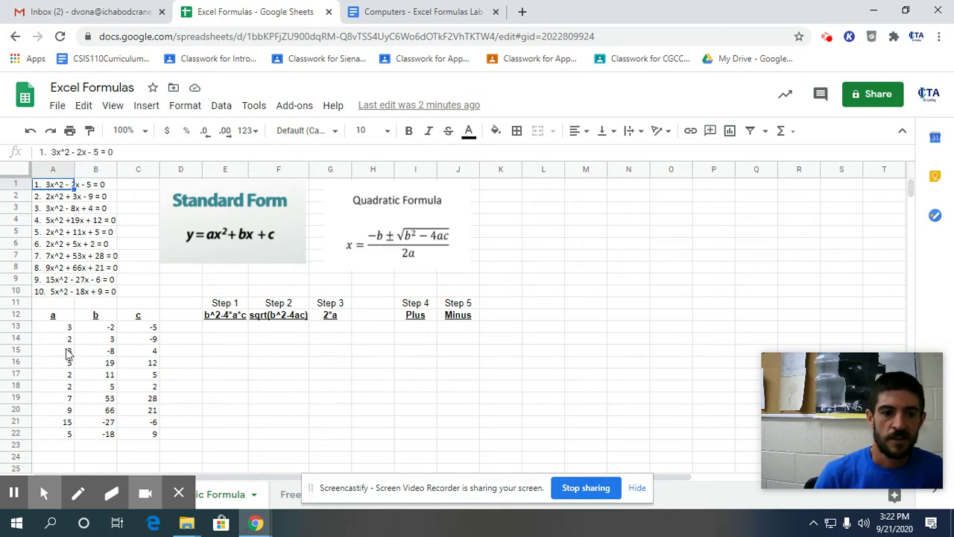
left_click(152, 339)
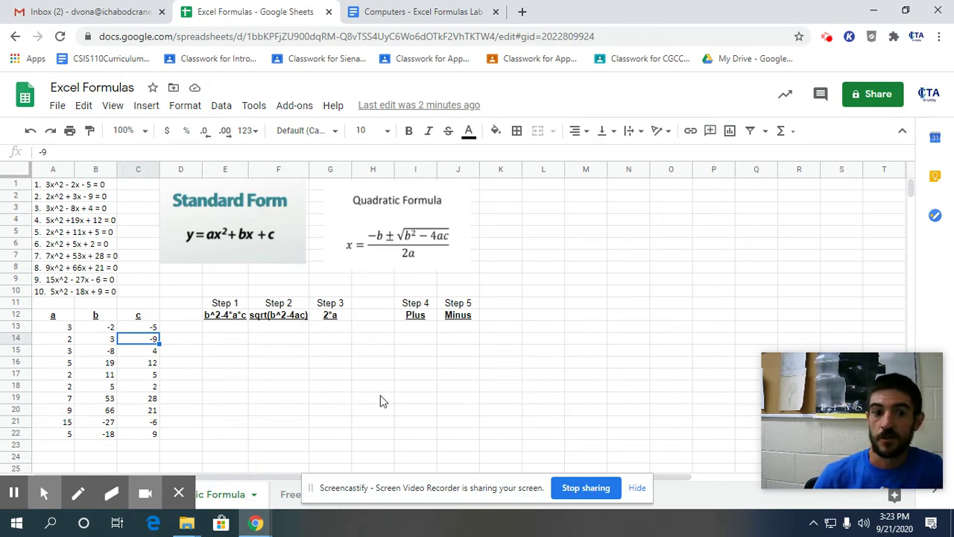
Enter the Step 1 discriminant formula =B13^2-4*A13*C13 in E13
left_click(226, 328)
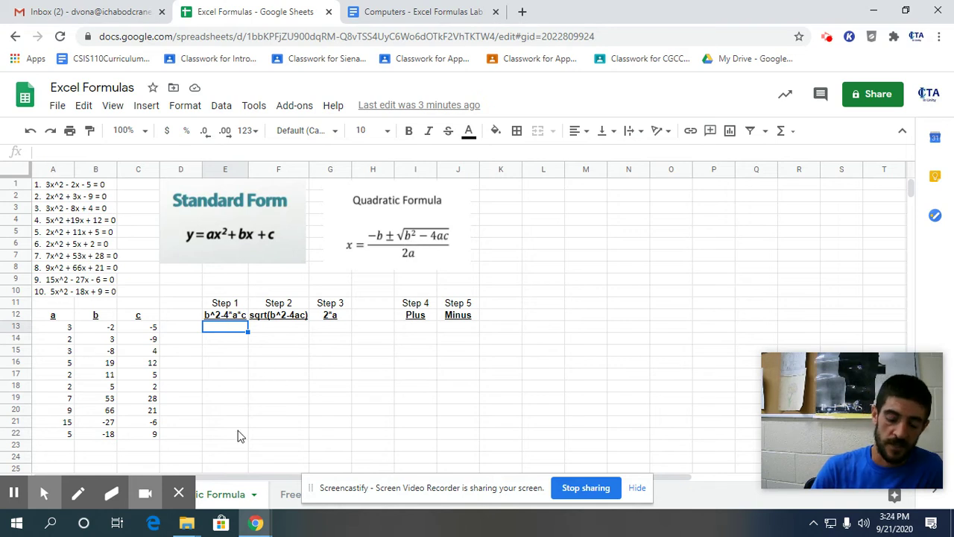
type("=")
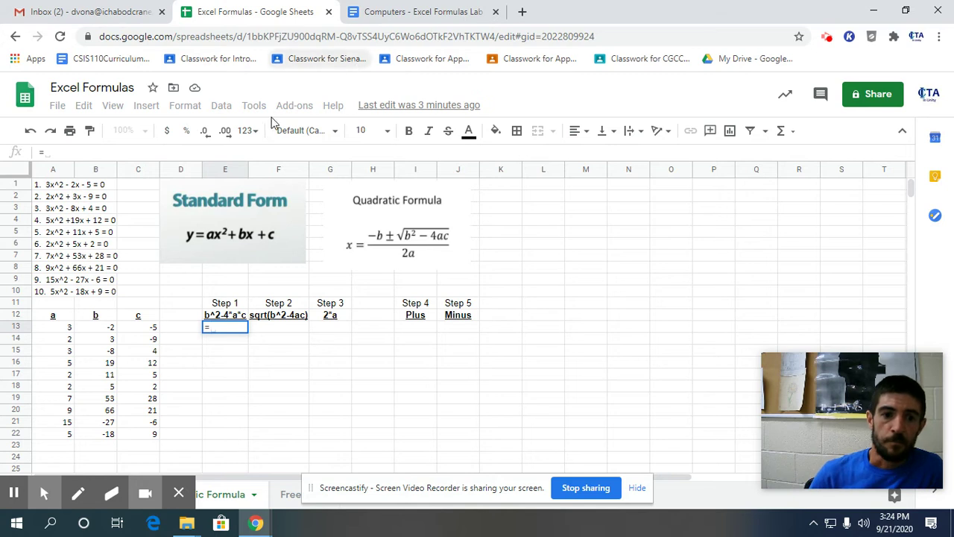
left_click(99, 327)
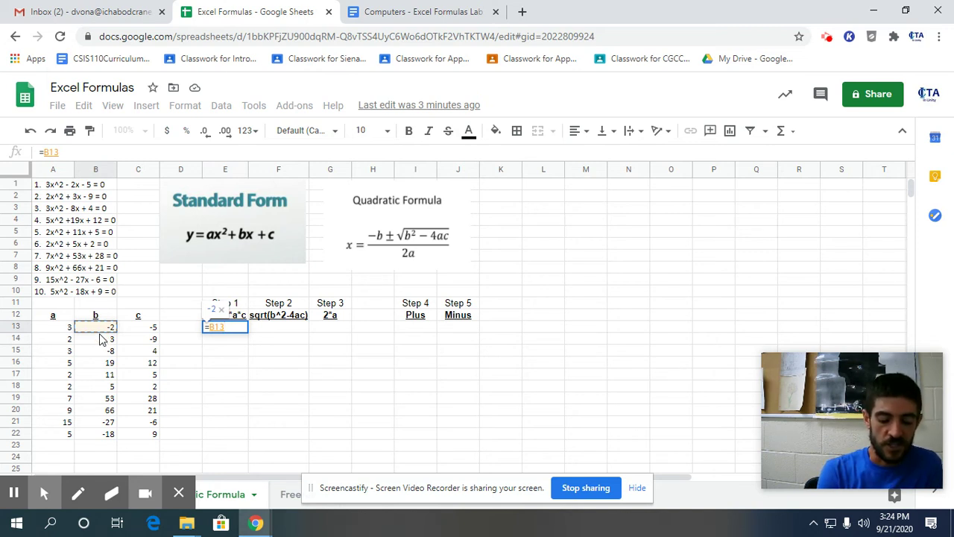
type("^")
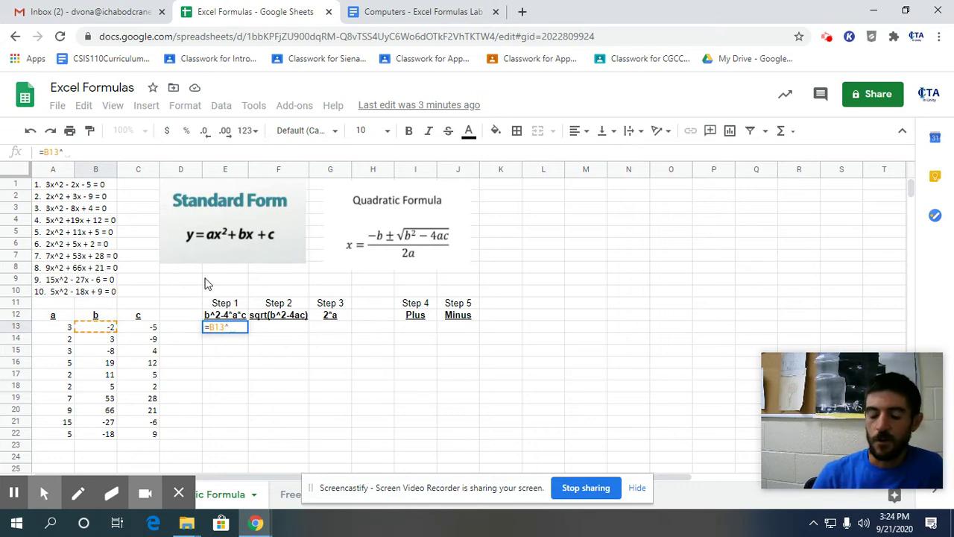
type("2")
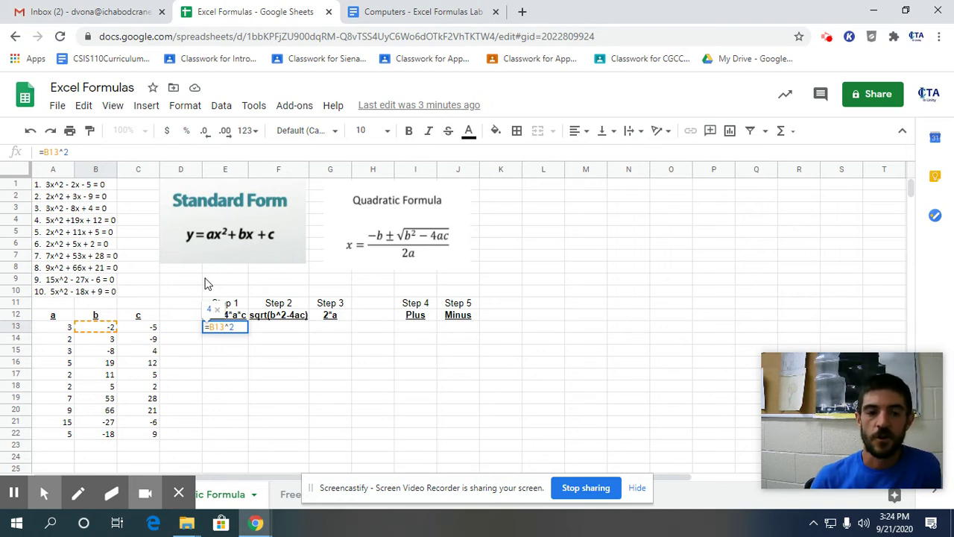
left_click(233, 326)
left_click(236, 329)
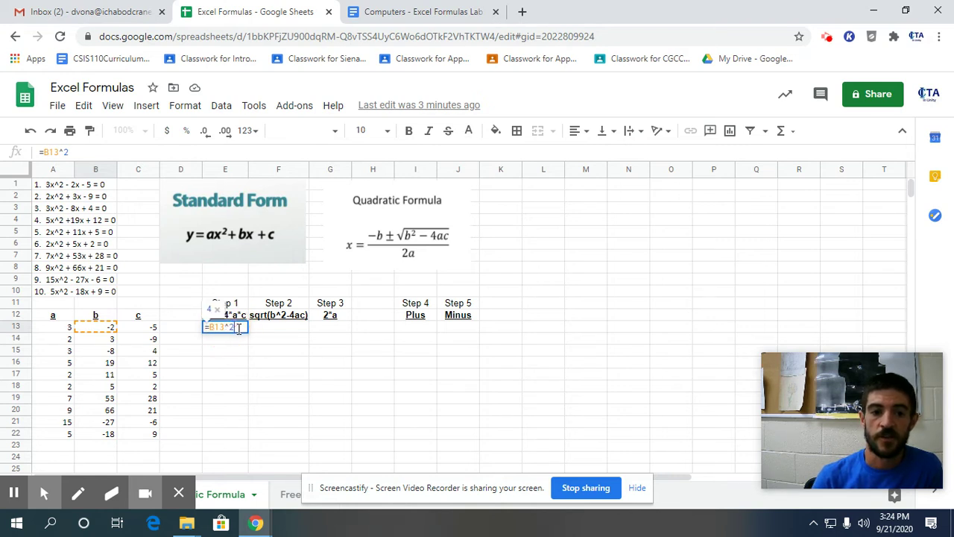
type("-")
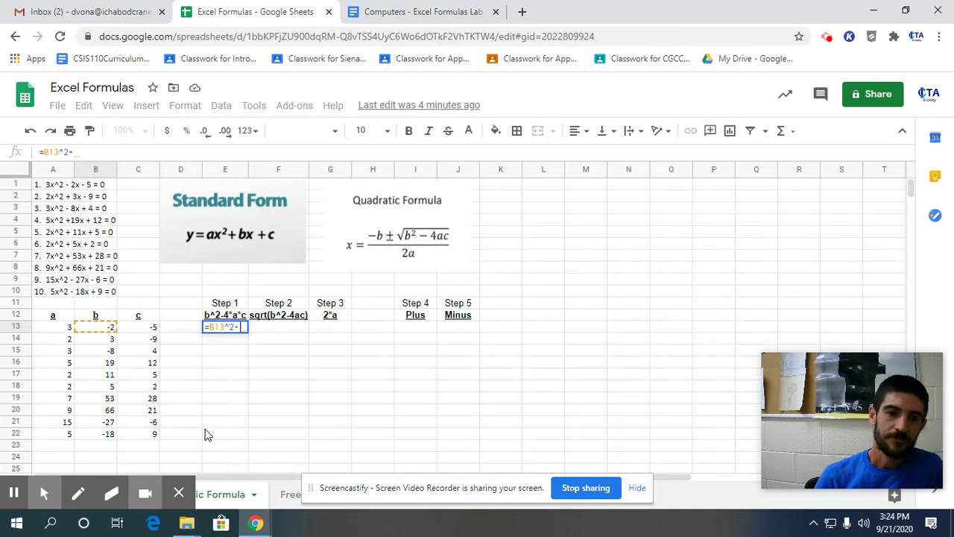
type("4")
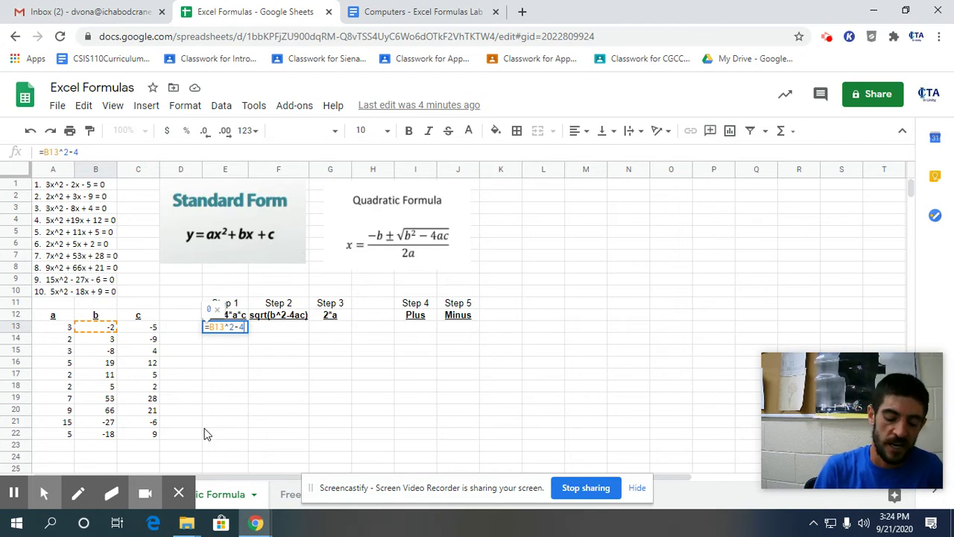
type("*")
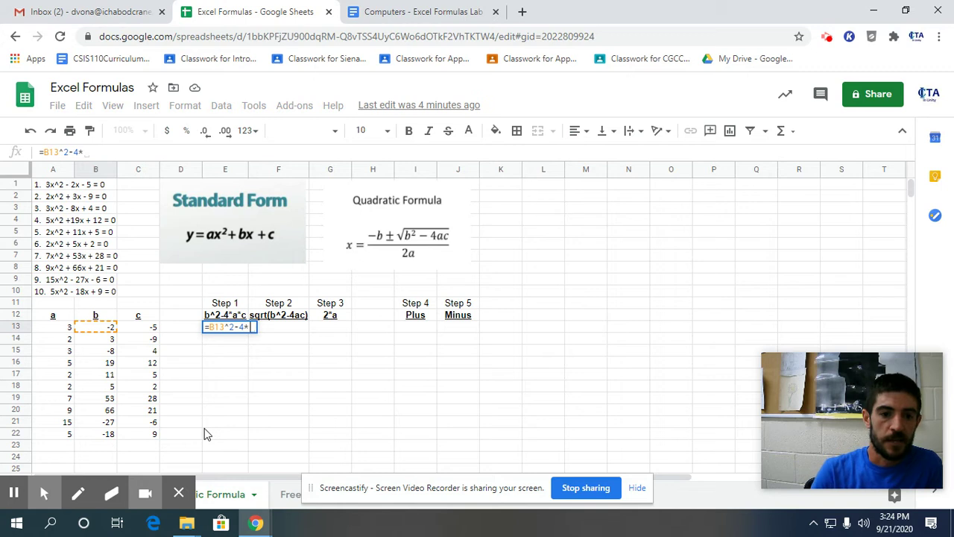
left_click(66, 333)
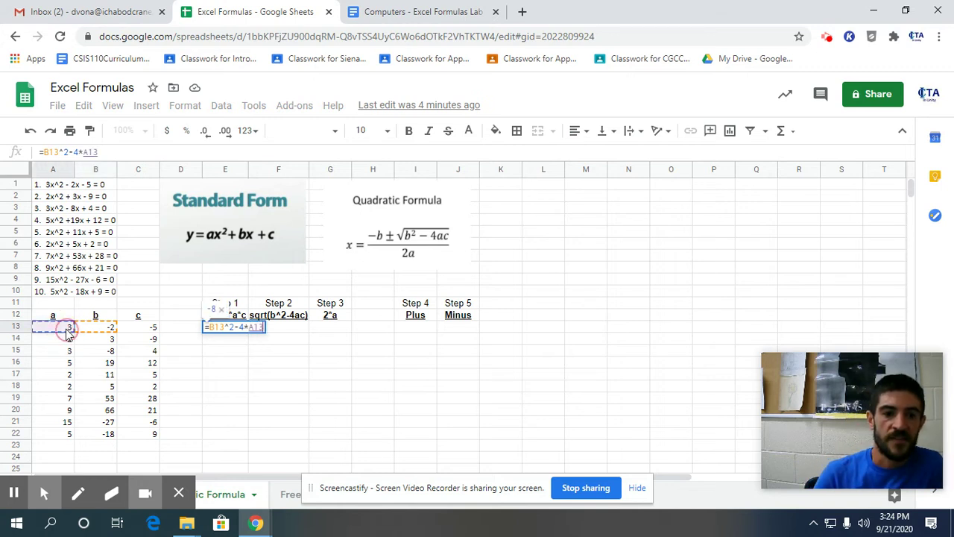
type("*")
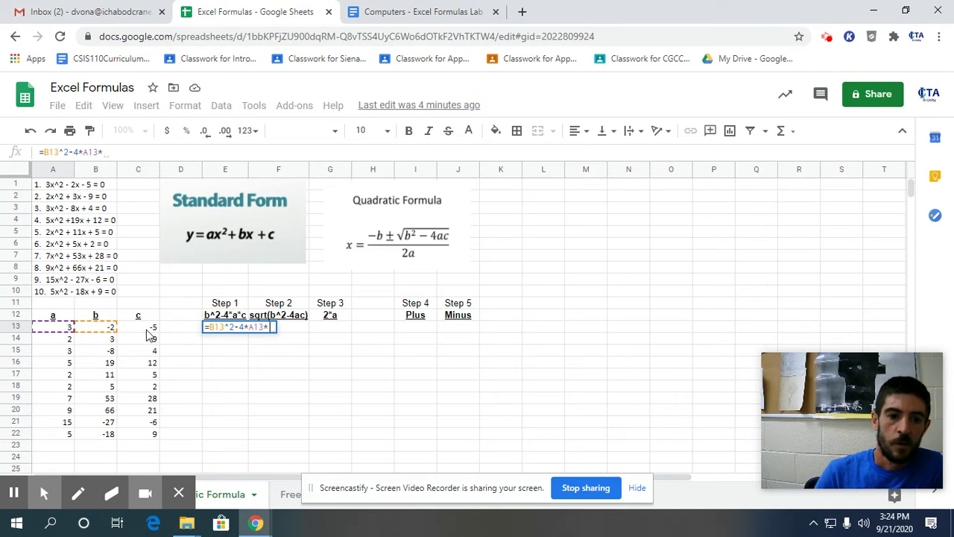
left_click(150, 336)
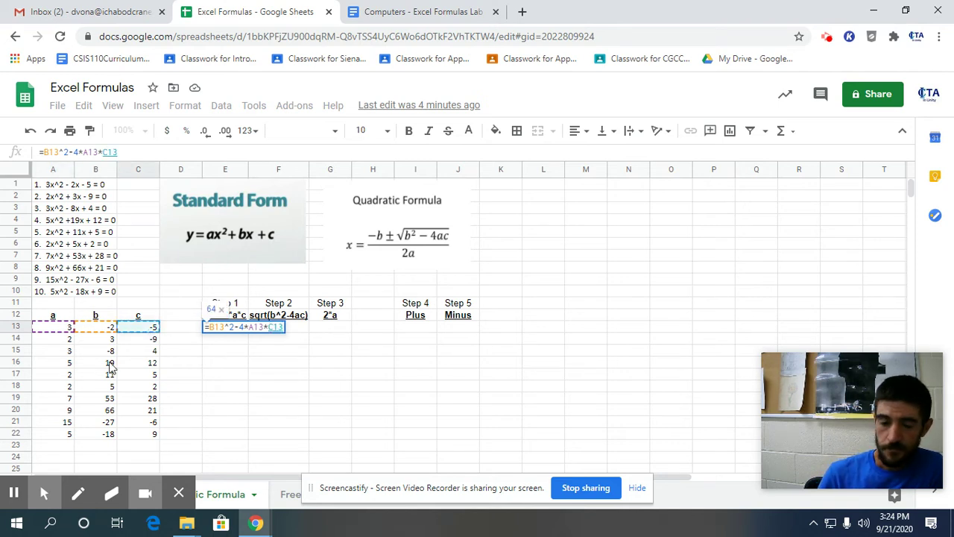
key("Return")
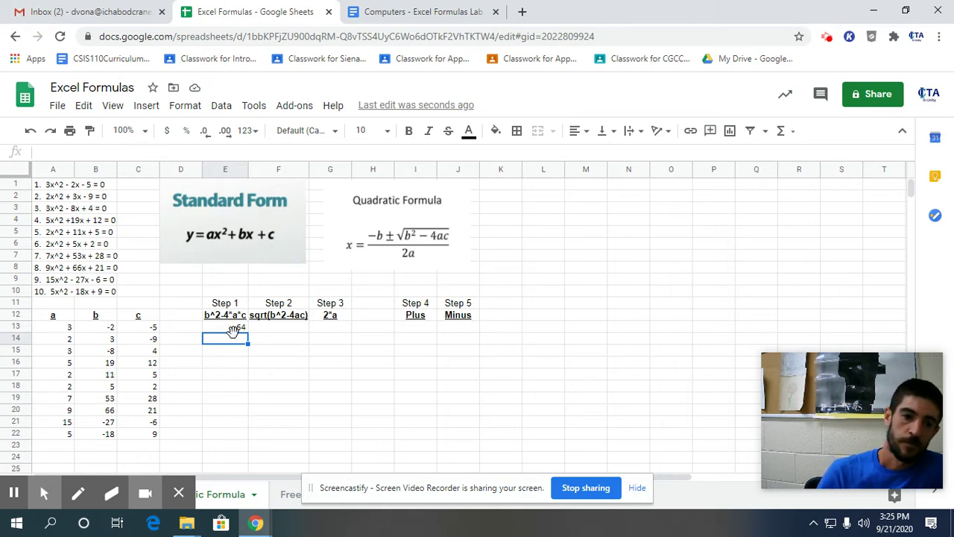
Enter the Step 2 square root formula =sqrt(E13) in F13
left_click(260, 330)
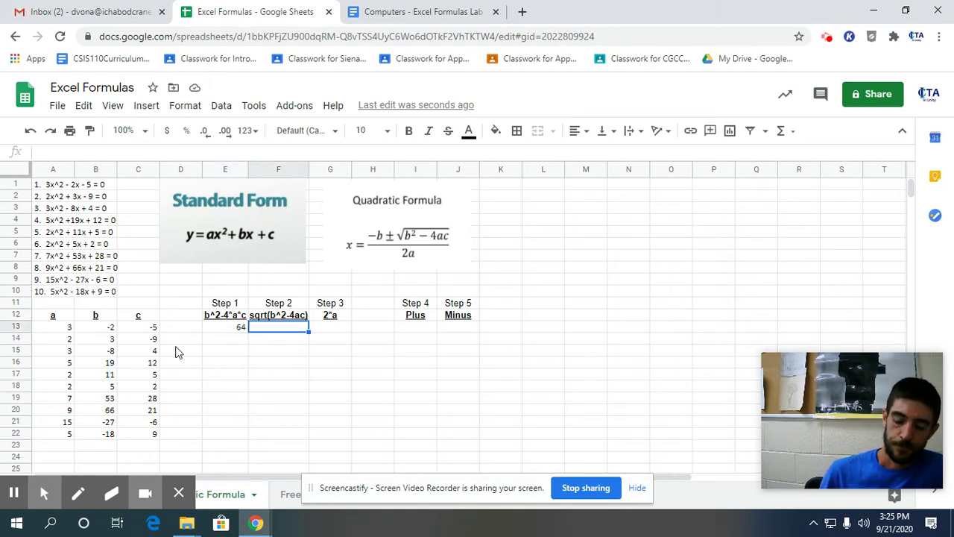
type("=")
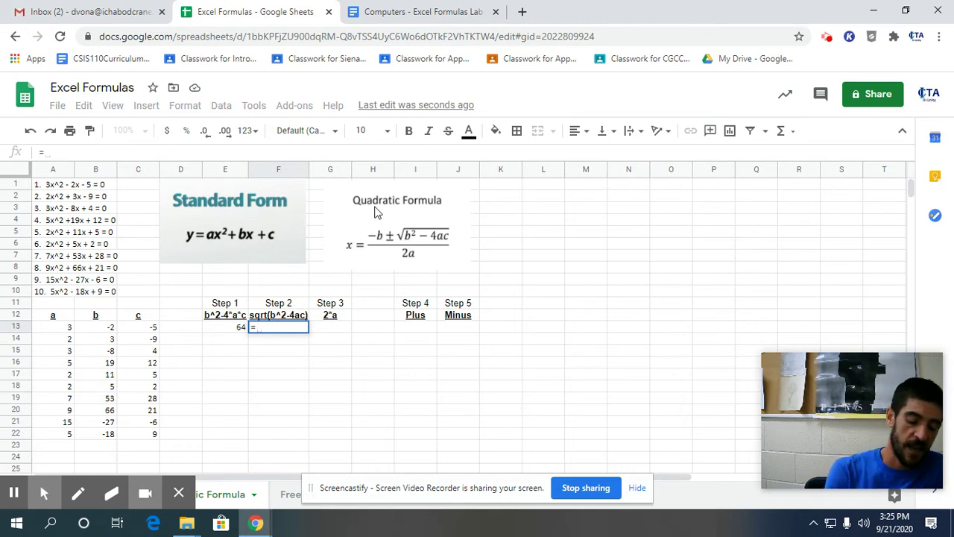
type("sqrt")
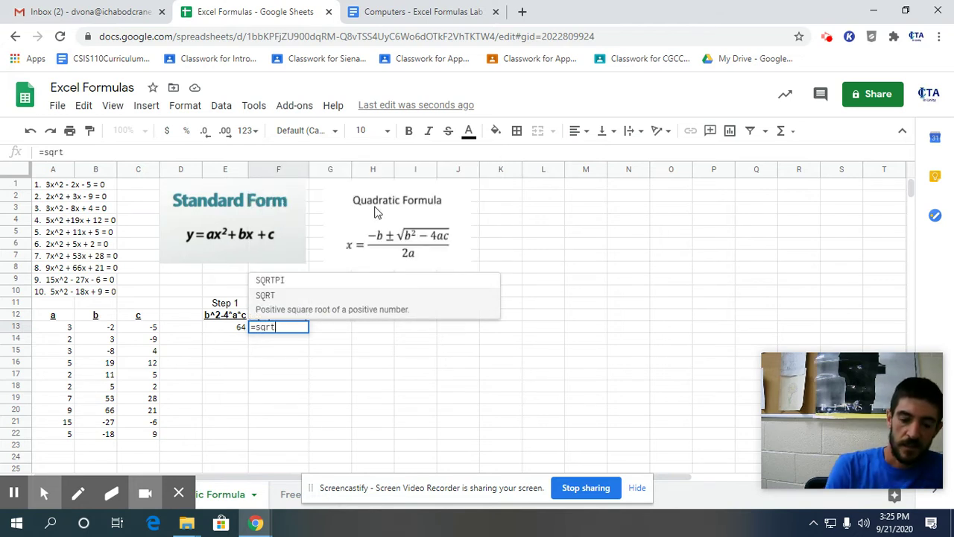
type("(")
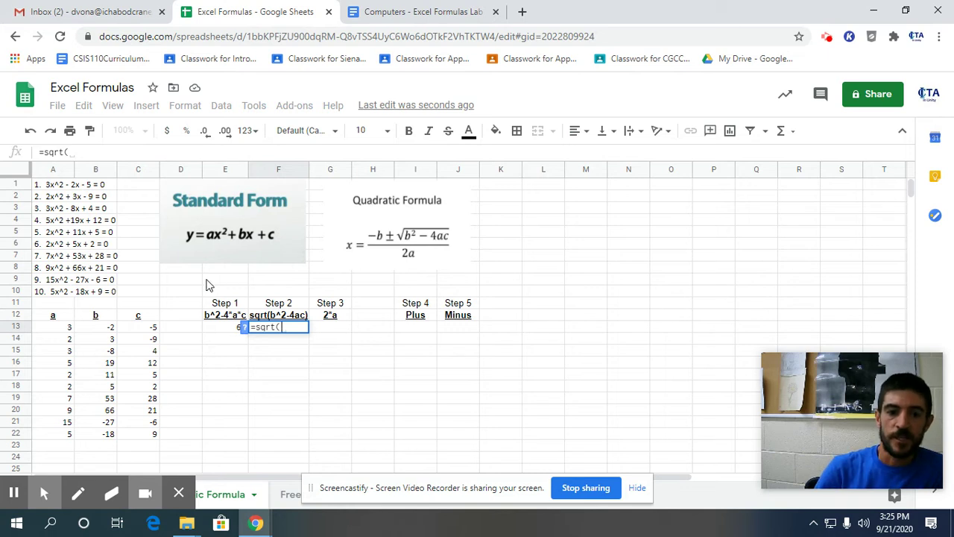
left_click(220, 330)
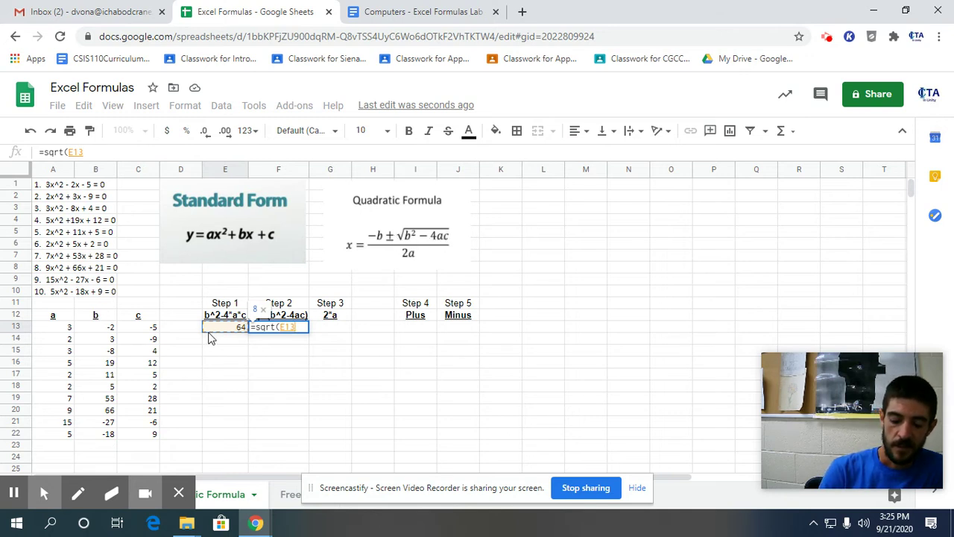
type(")")
key("Return")
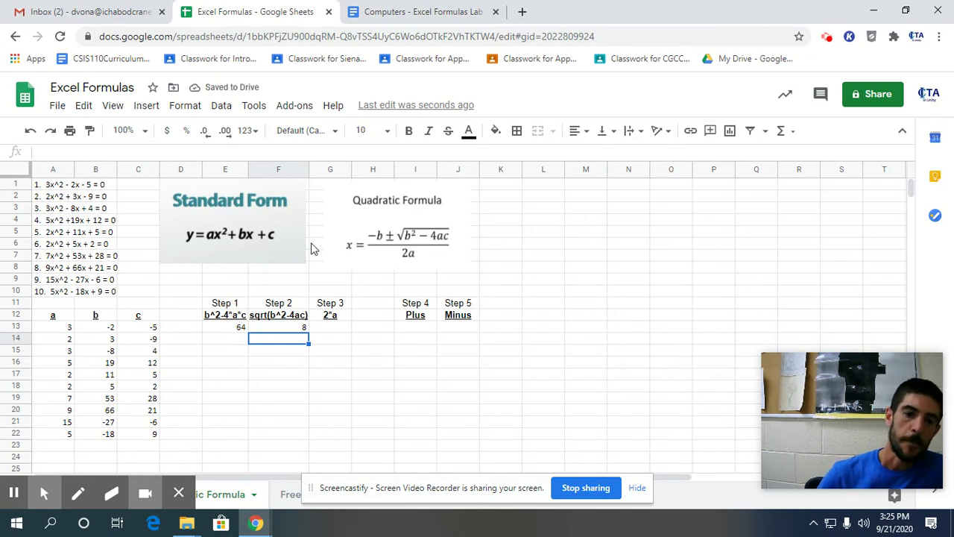
Enter the Step 3 denominator formula =2*A13 in G13
left_click(331, 328)
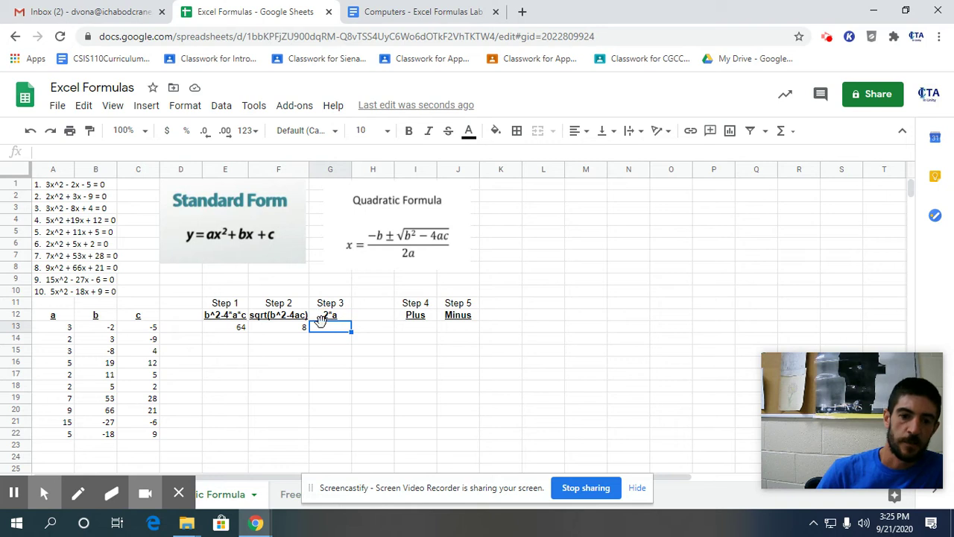
type("=")
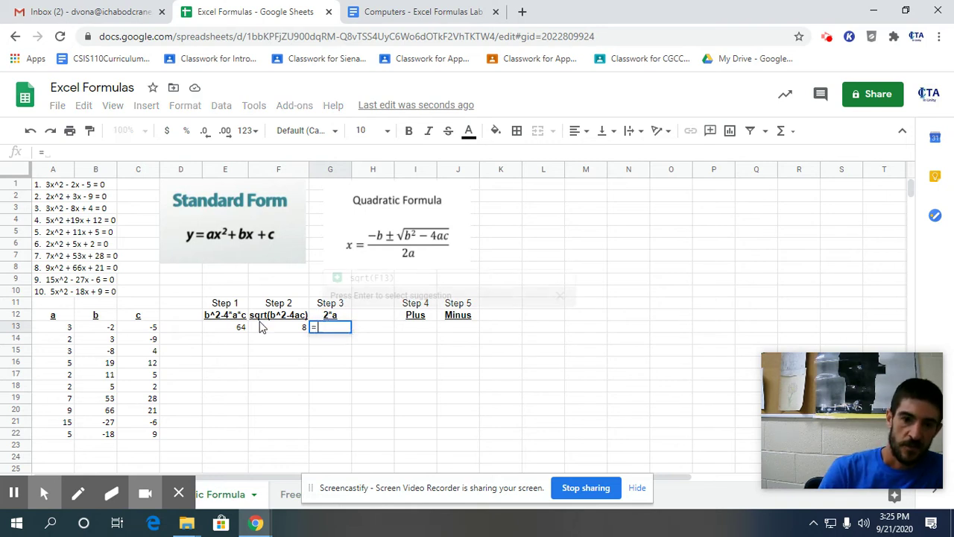
type("2")
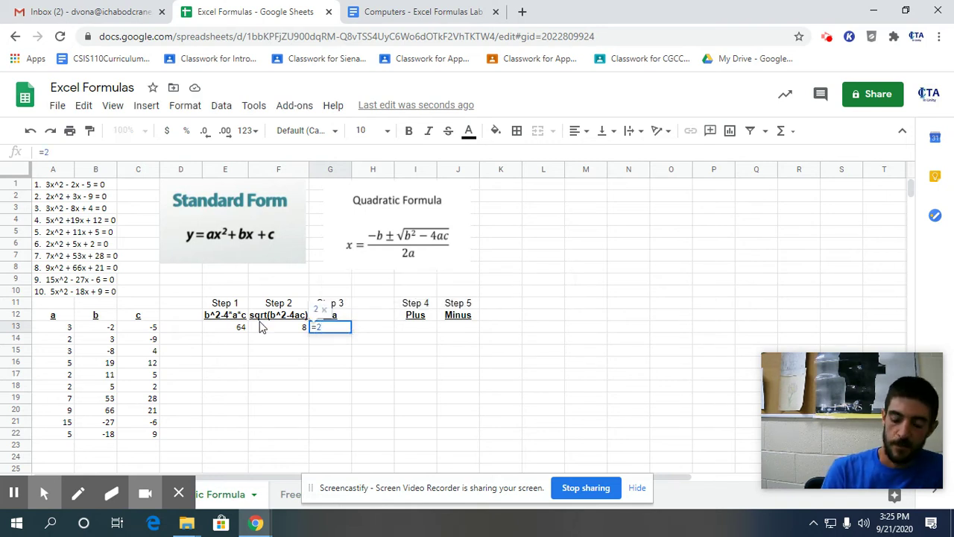
type("*")
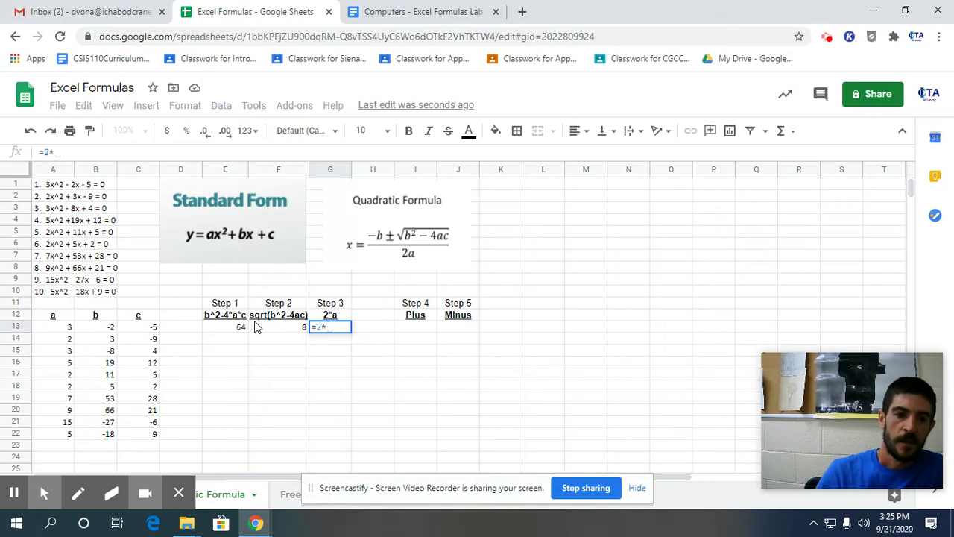
left_click(59, 331)
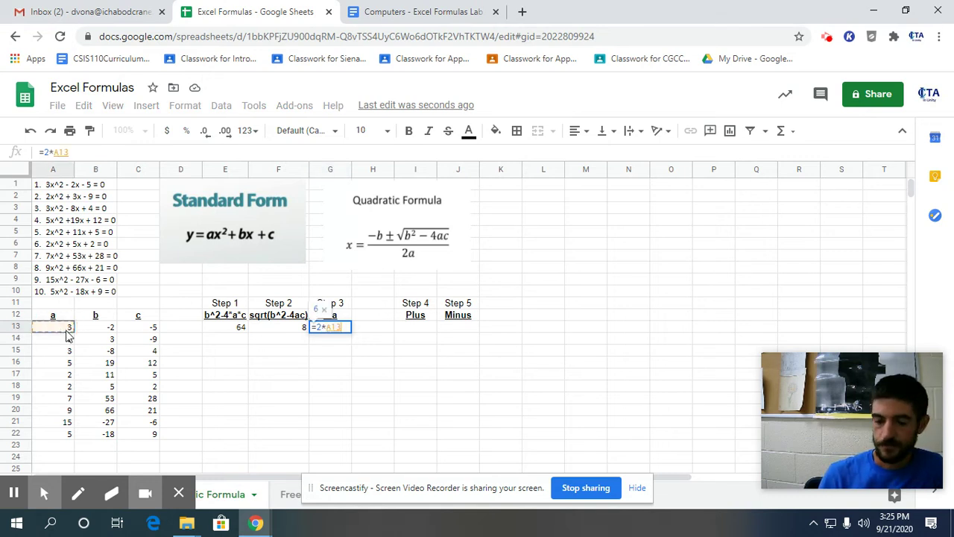
key("Return")
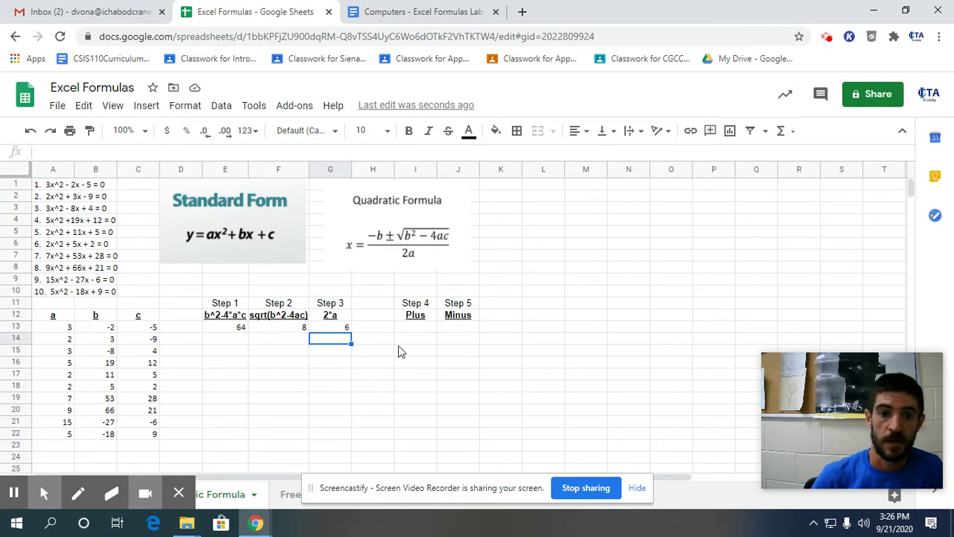
Enter the Step 4 Plus formula =(-B13+F13)/G13 in I13
left_click(415, 332)
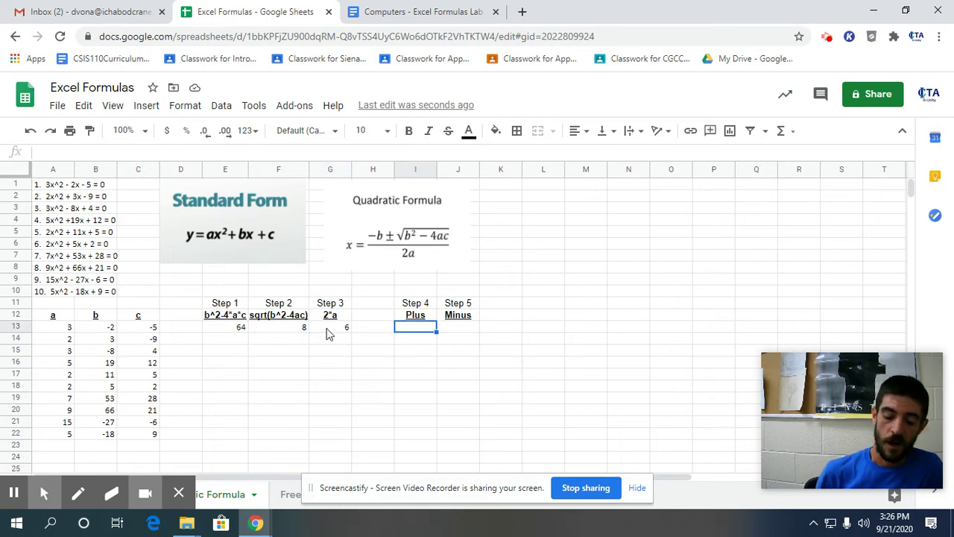
type("=")
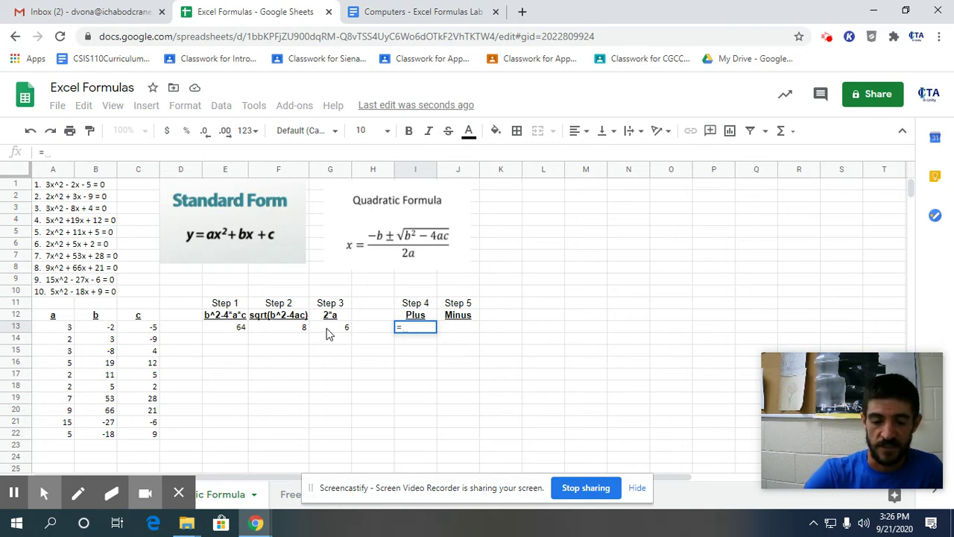
type("(")
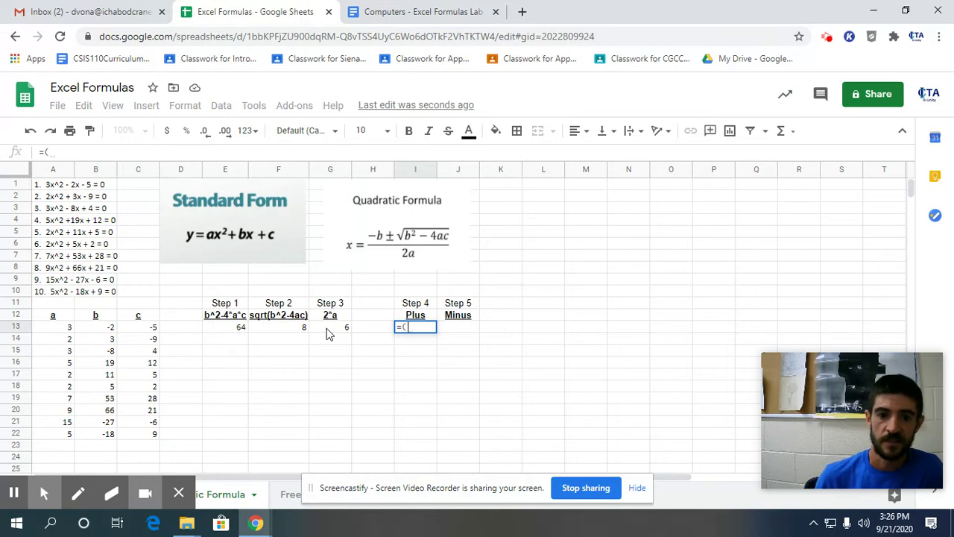
type("-")
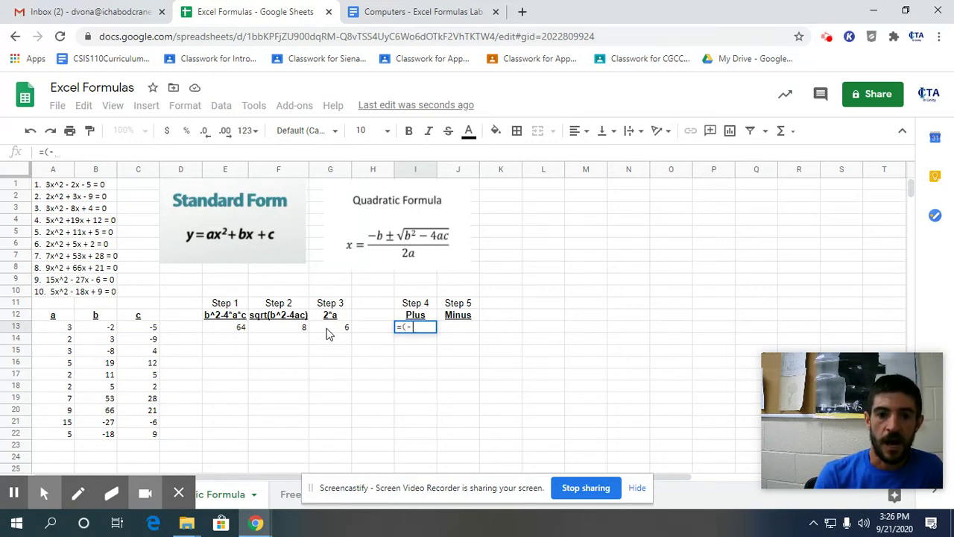
left_click(109, 328)
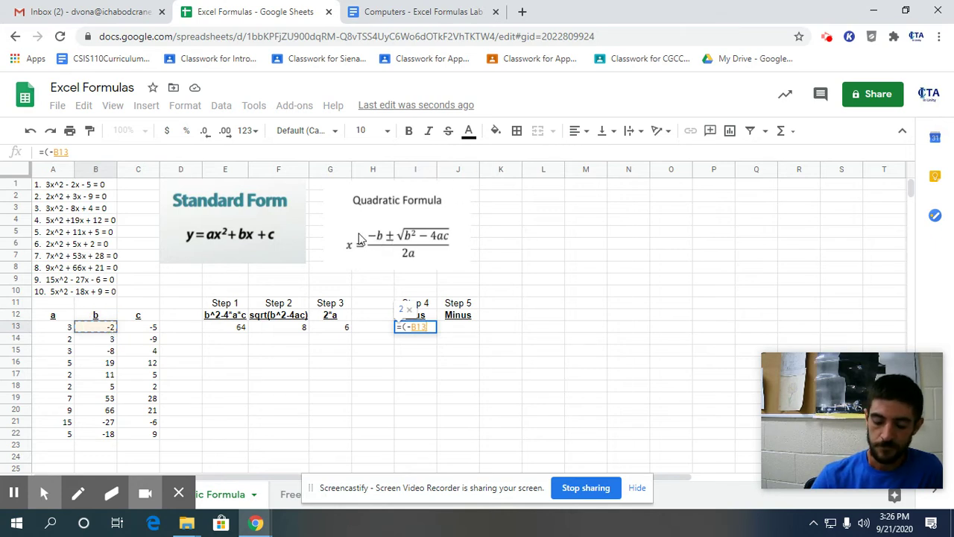
type("+")
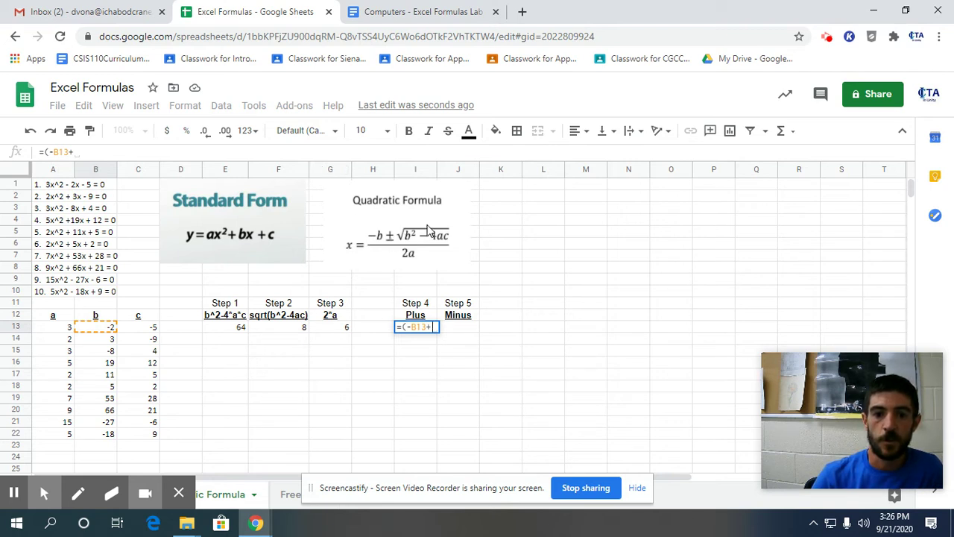
left_click(283, 329)
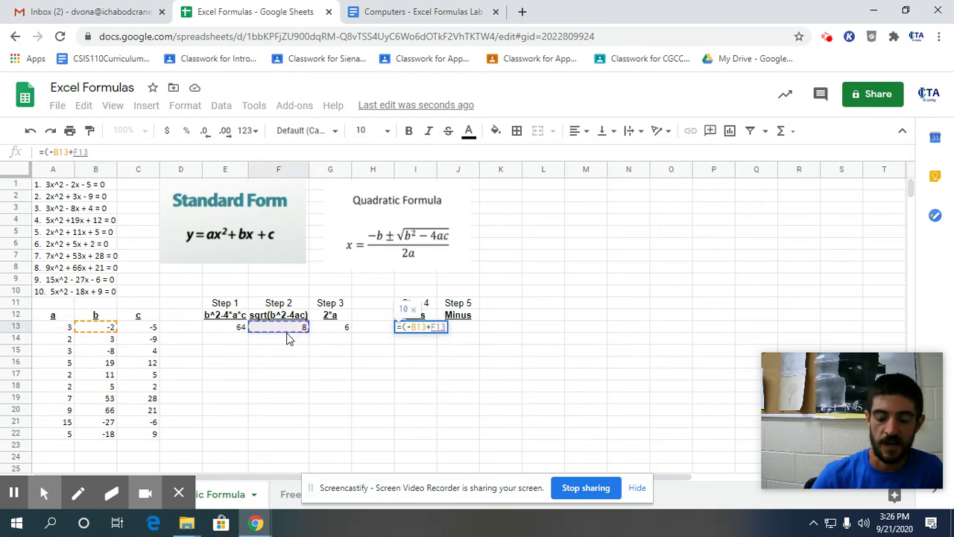
type(")")
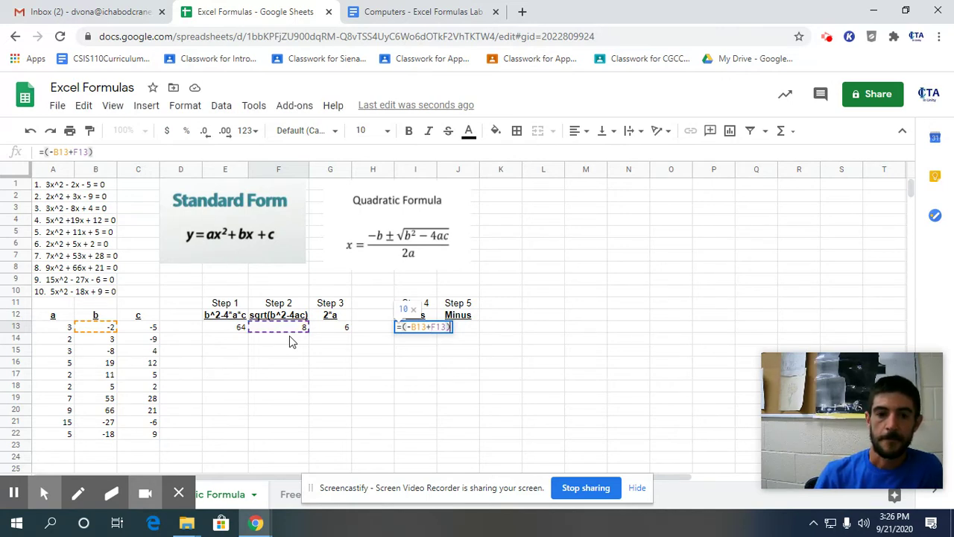
type("/")
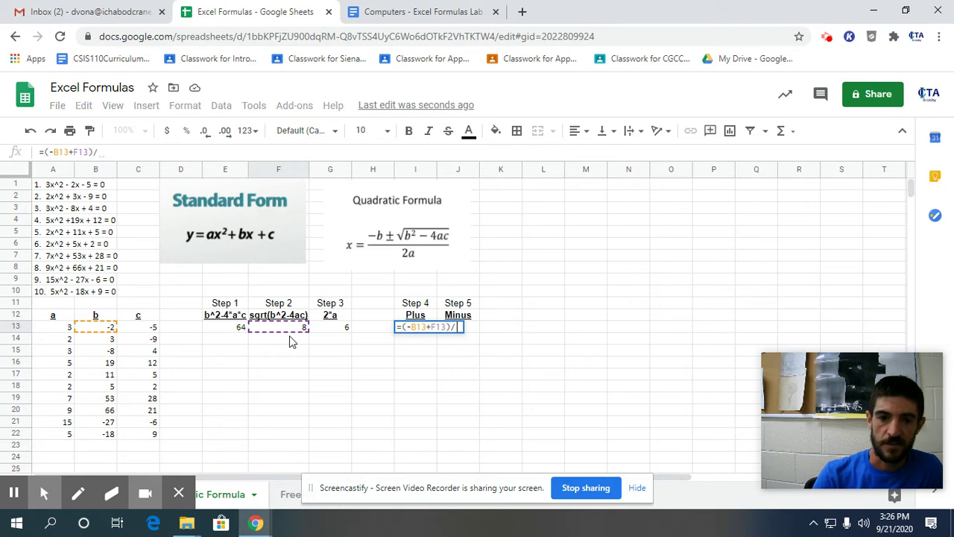
left_click(336, 328)
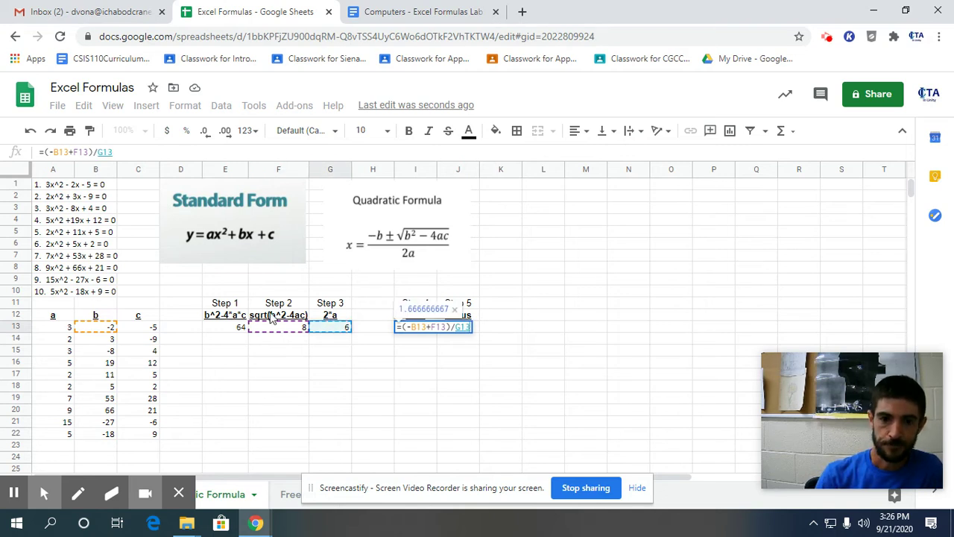
key("Return")
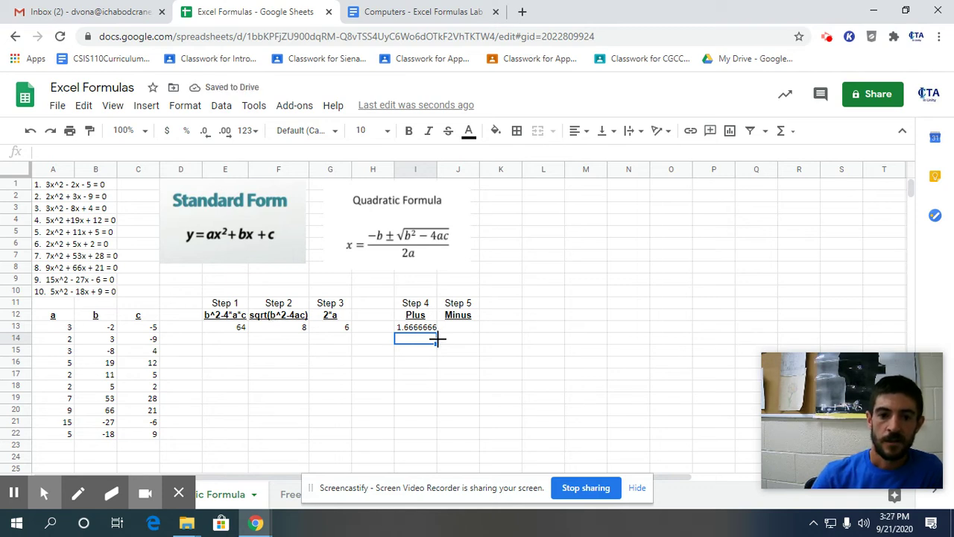
Enter the Step 5 Minus formula =(-B13-F13)/G13 in J13
left_click(452, 332)
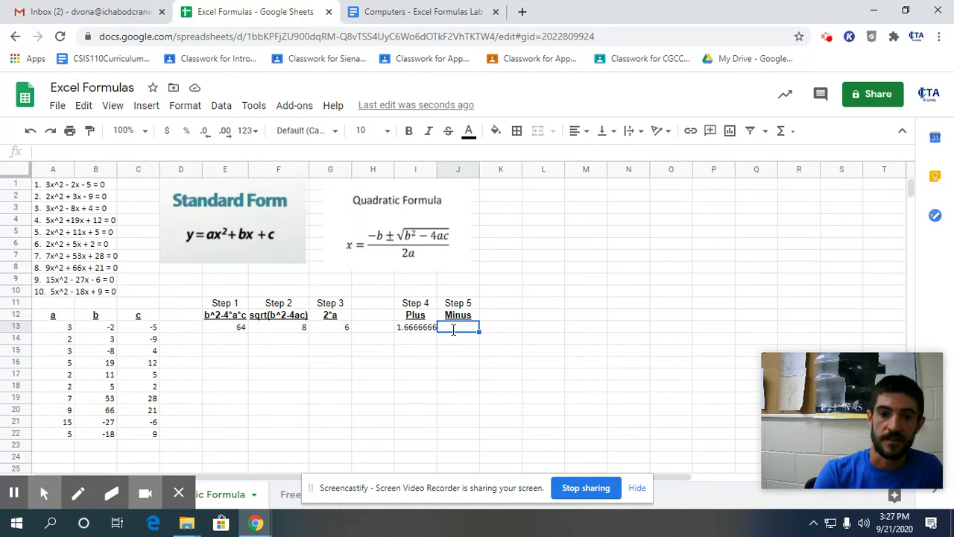
type("=")
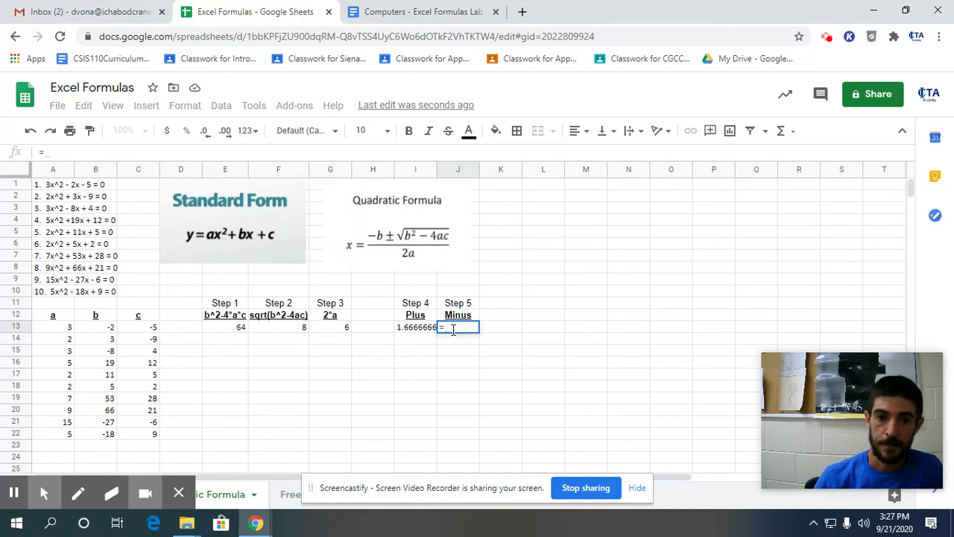
type("(")
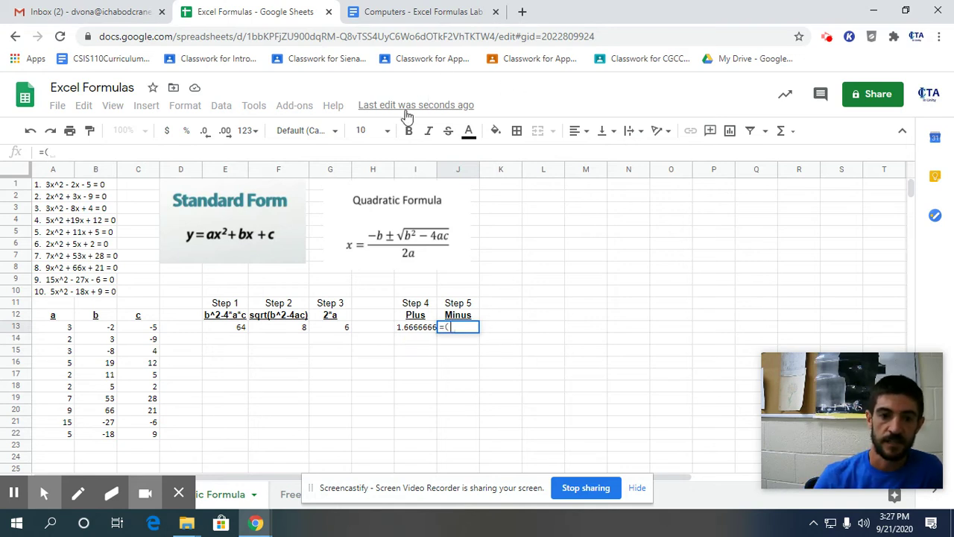
type("-")
left_click(109, 328)
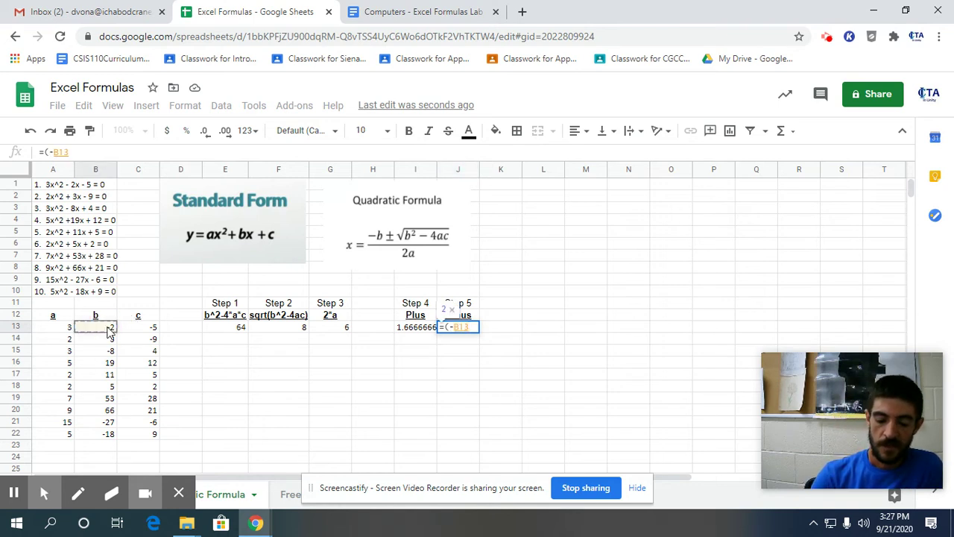
type("-")
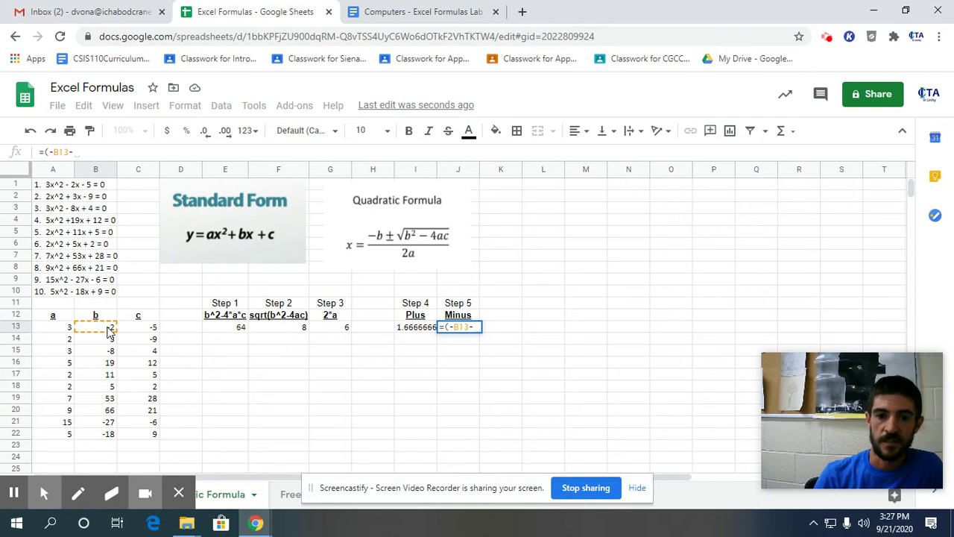
left_click(282, 331)
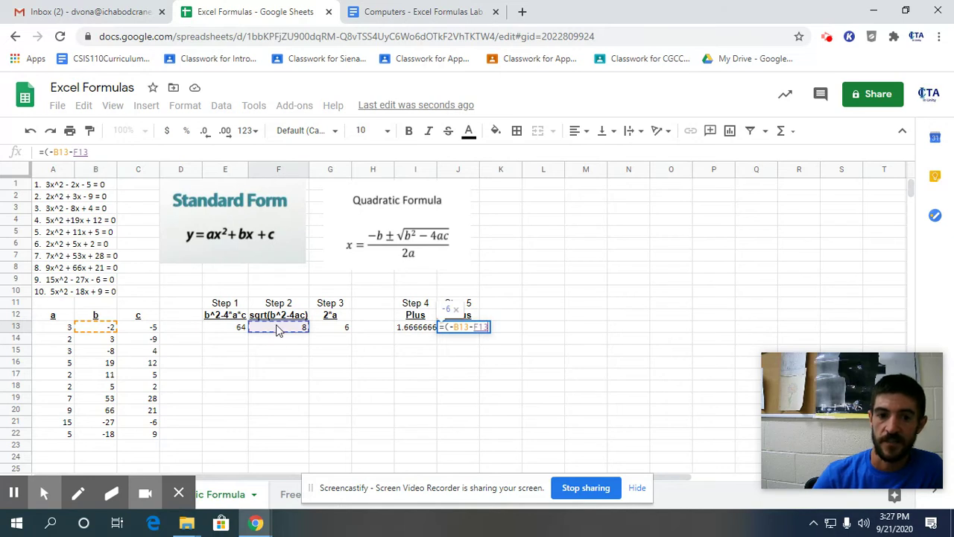
type(")")
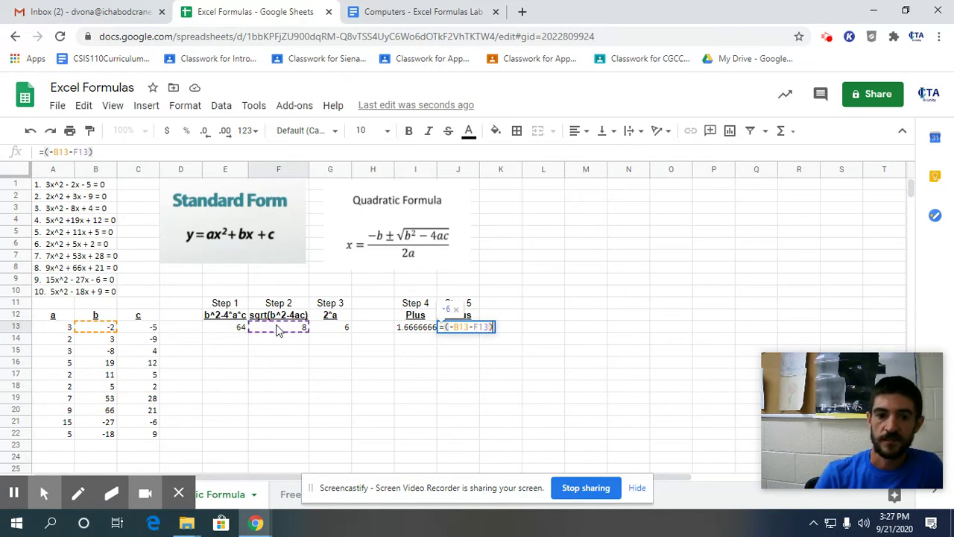
type("/")
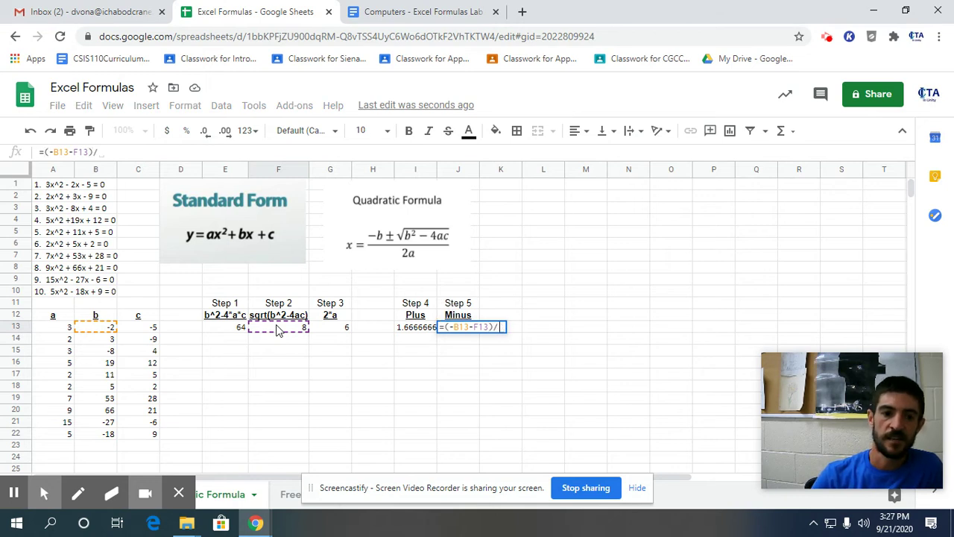
left_click(342, 334)
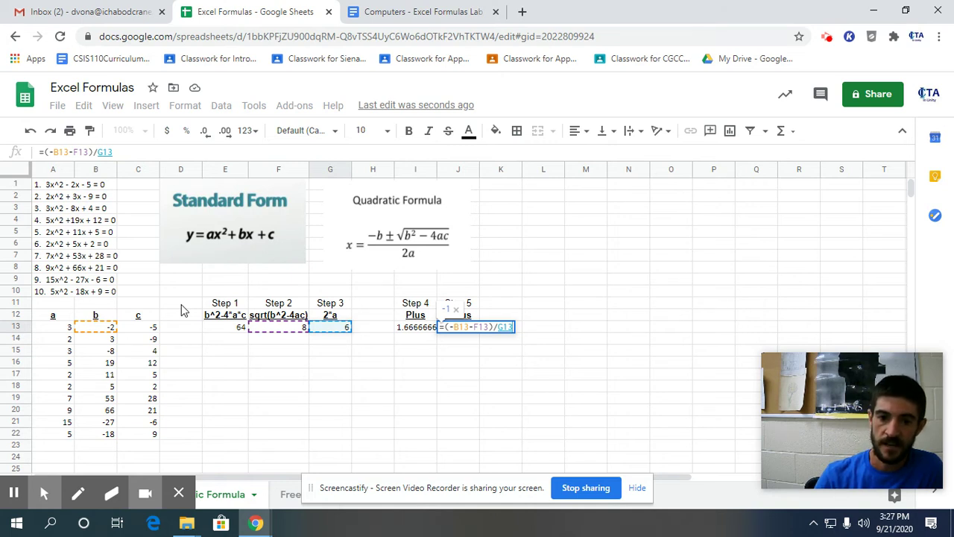
key("Return")
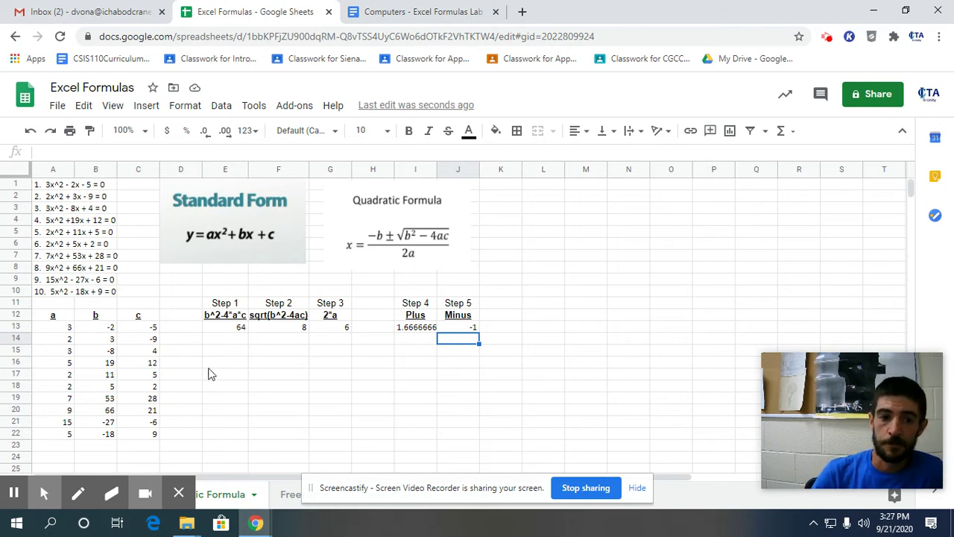
Fill the Step 1, Step 2 and Step 3 formulas from row 13 down through row 22 in columns E to G
left_click(229, 329)
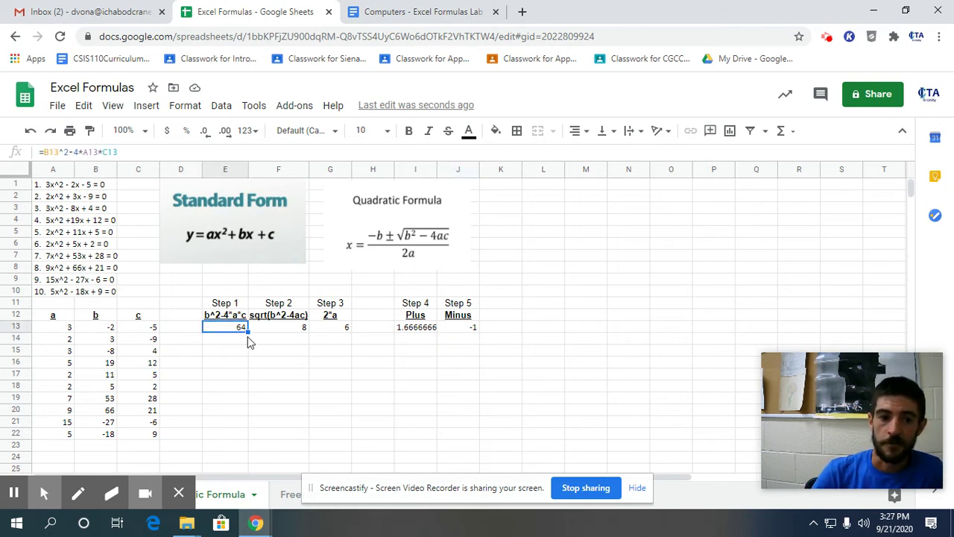
left_click_drag(248, 334, 261, 436)
left_click_drag(309, 331, 305, 430)
left_click(328, 330)
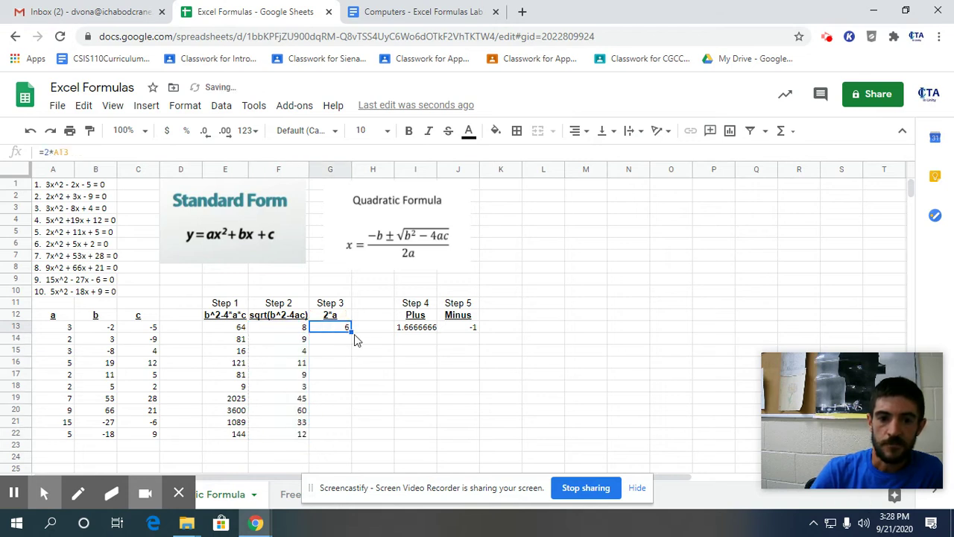
left_click_drag(351, 332, 344, 436)
left_click(226, 326)
left_click_drag(225, 320, 356, 431)
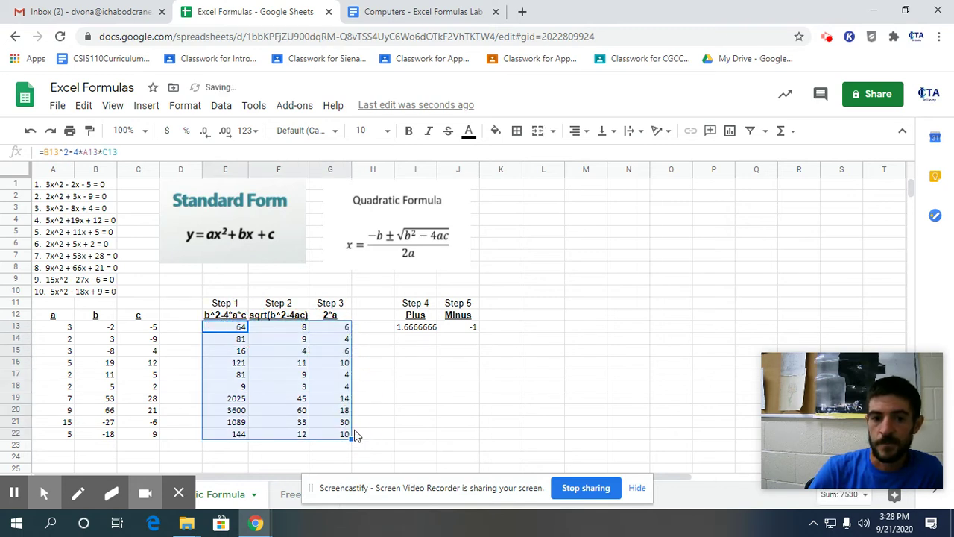
Fill the Step 4 Plus and Step 5 Minus formulas from row 13 down through row 22 in columns I and J
left_click(424, 331)
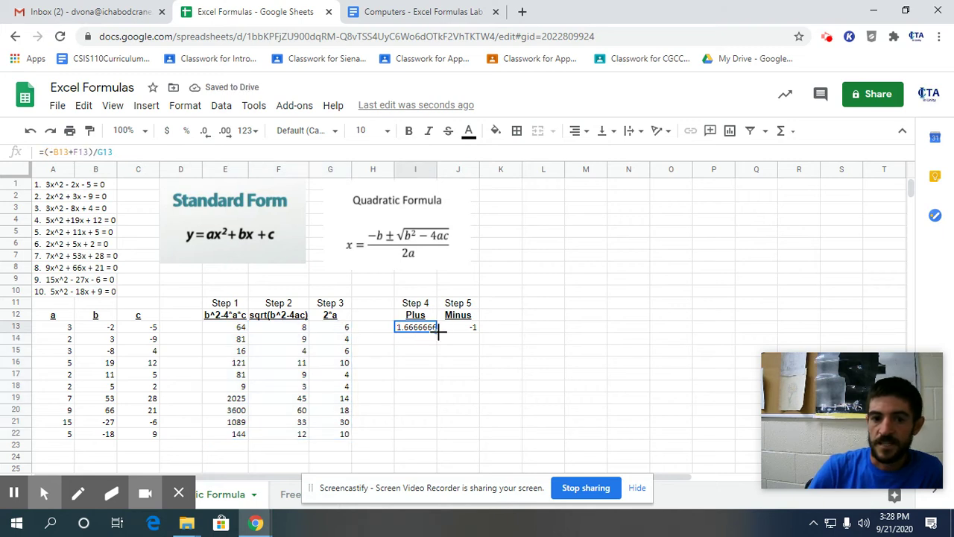
left_click_drag(437, 333, 426, 436)
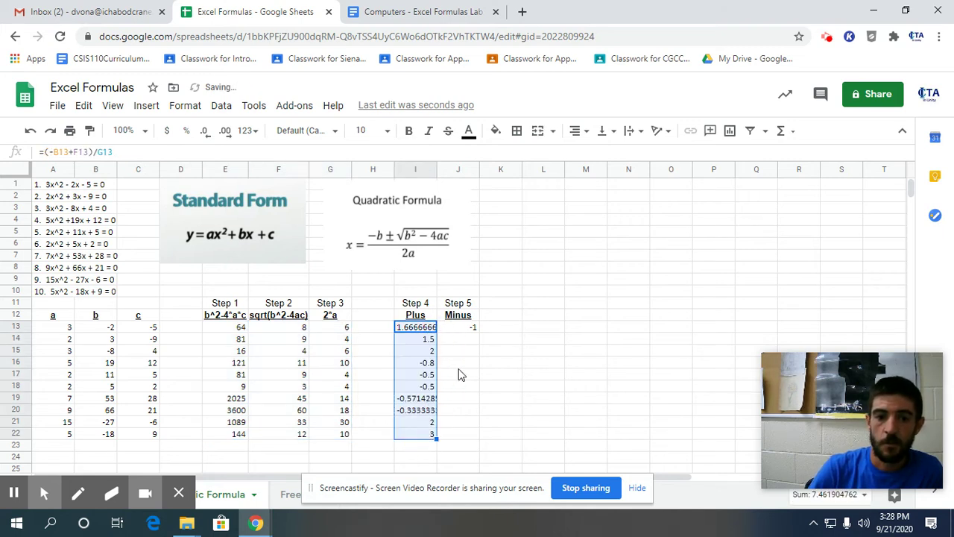
left_click(469, 328)
left_click_drag(478, 328, 470, 441)
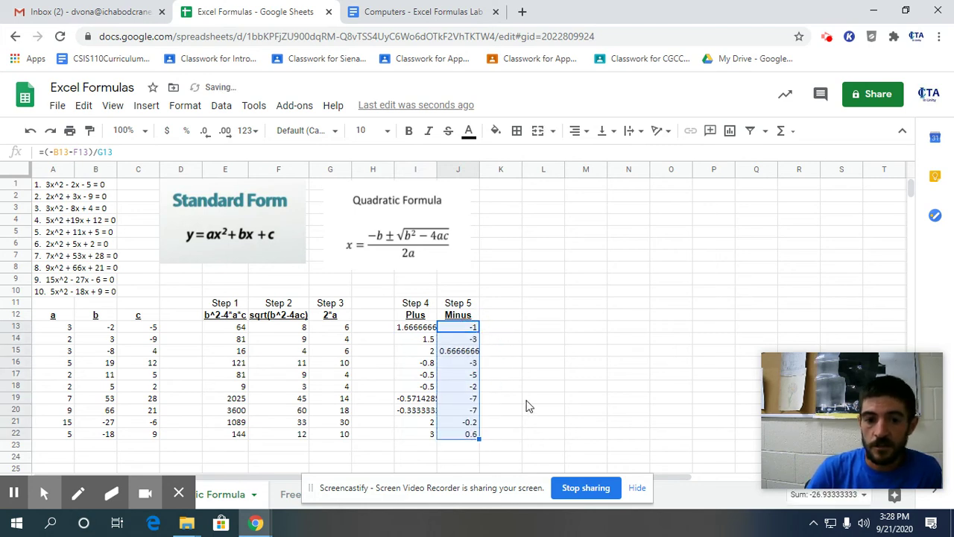
left_click(450, 339)
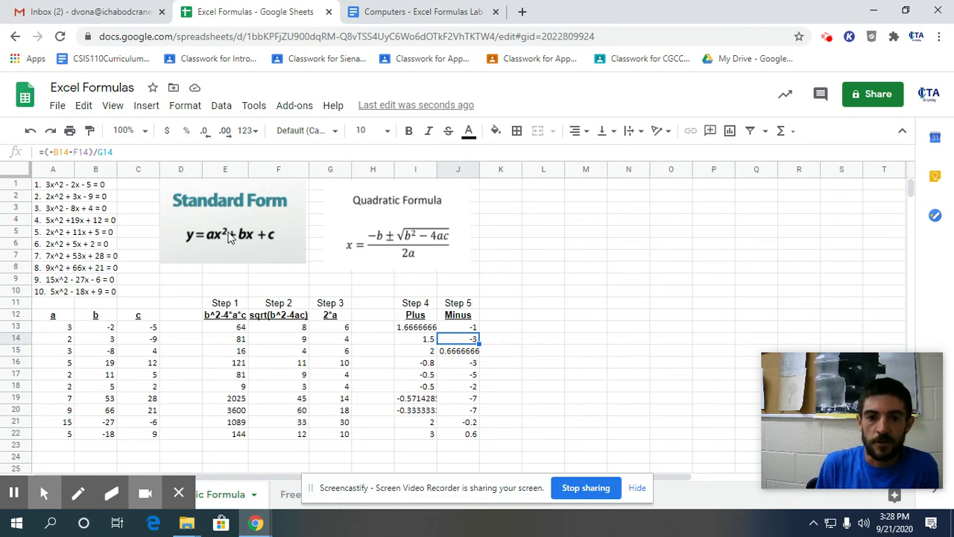
key("Up")
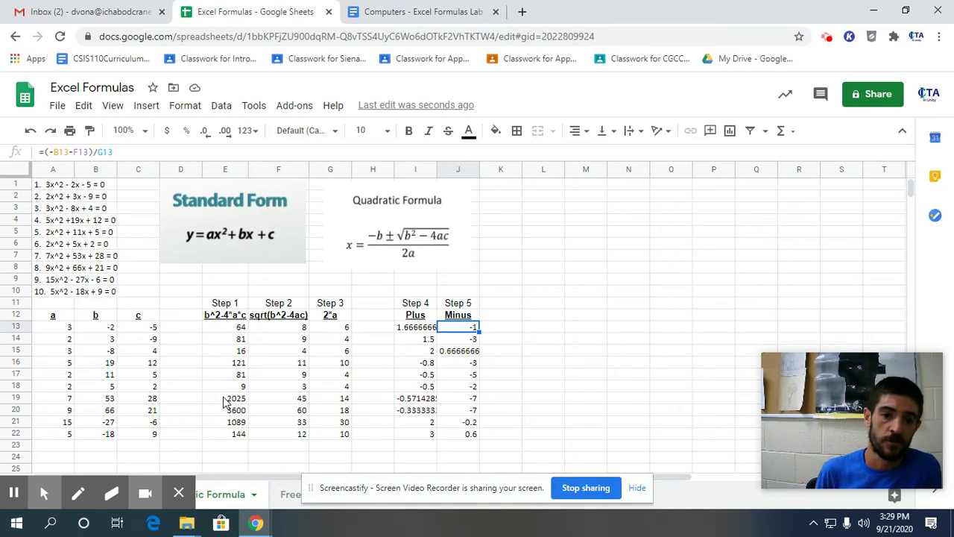
Open the sheet for the Uniform Acceleration exercise and examine the position equation in row 3
left_click(287, 496)
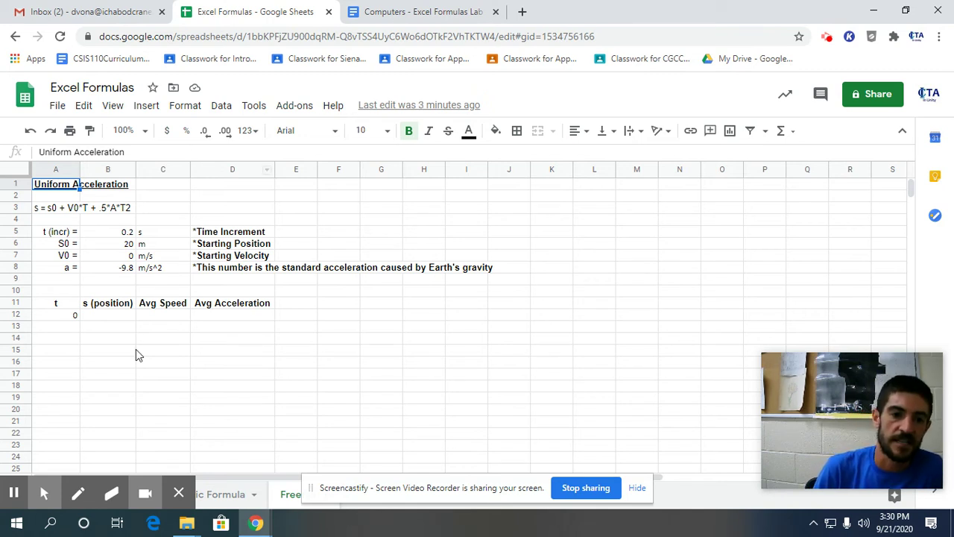
left_click(125, 214)
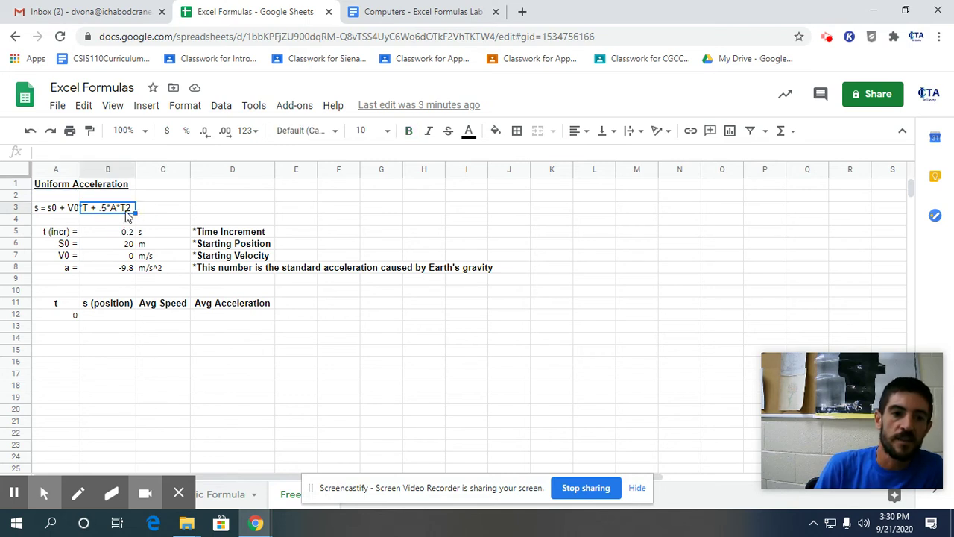
left_click(151, 209)
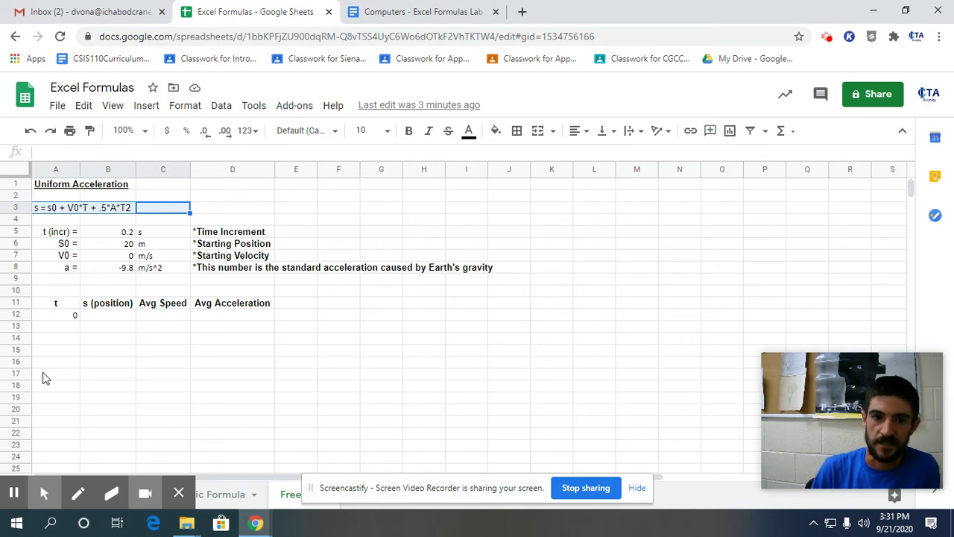
Switch to the Computers - Excel Formulas Lab document and read the introduction, highlighting the sentence with the position formula that models falling objects
left_click(381, 9)
scroll(375, 308, "up", 15)
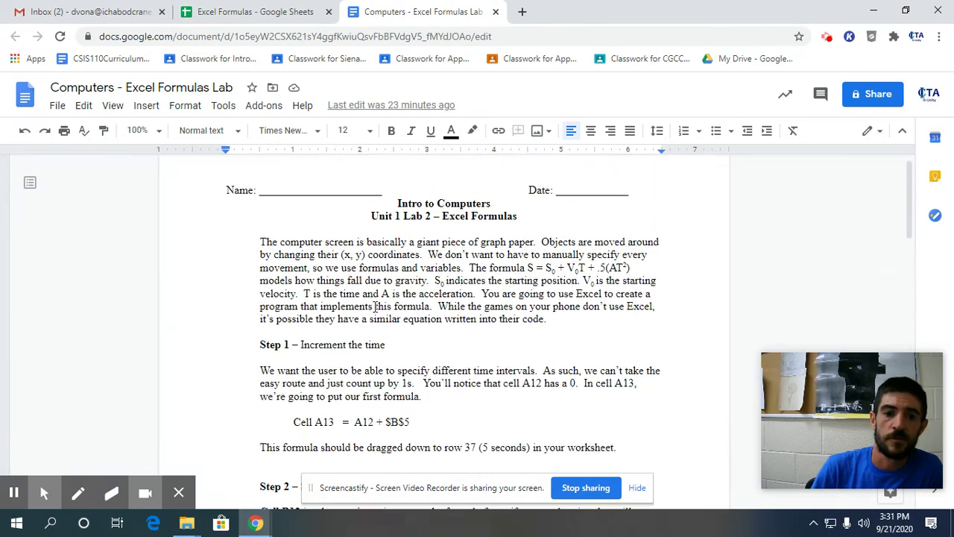
scroll(350, 270, "down", 1)
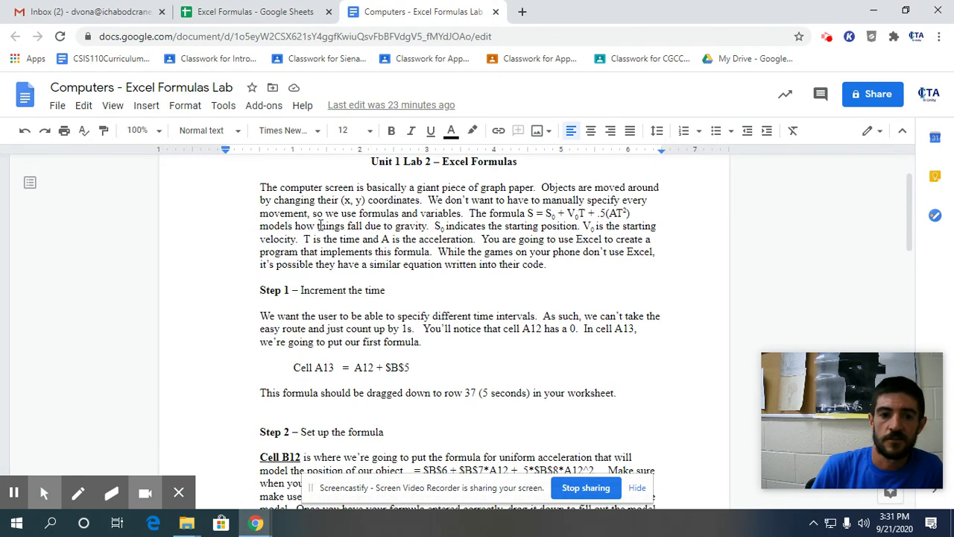
left_click_drag(260, 187, 533, 188)
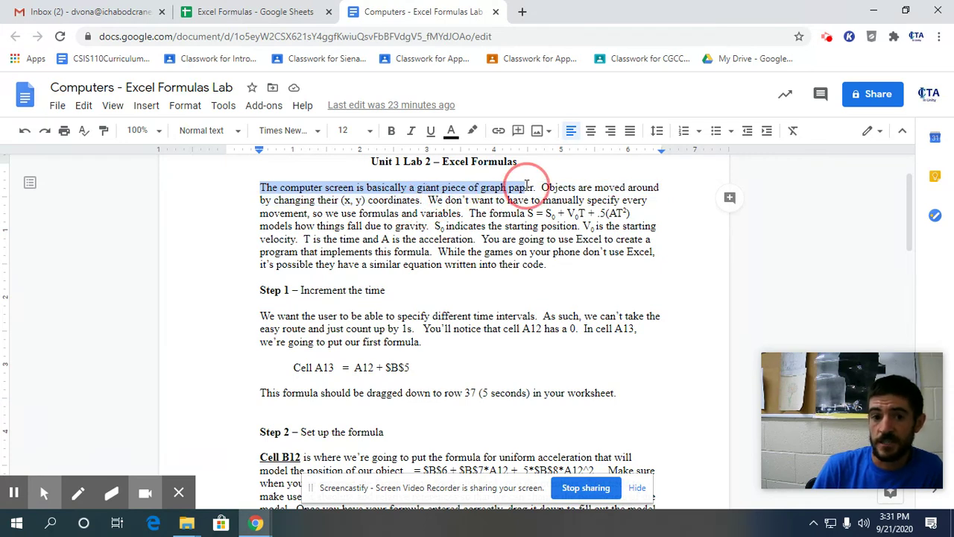
left_click_drag(260, 199, 415, 200)
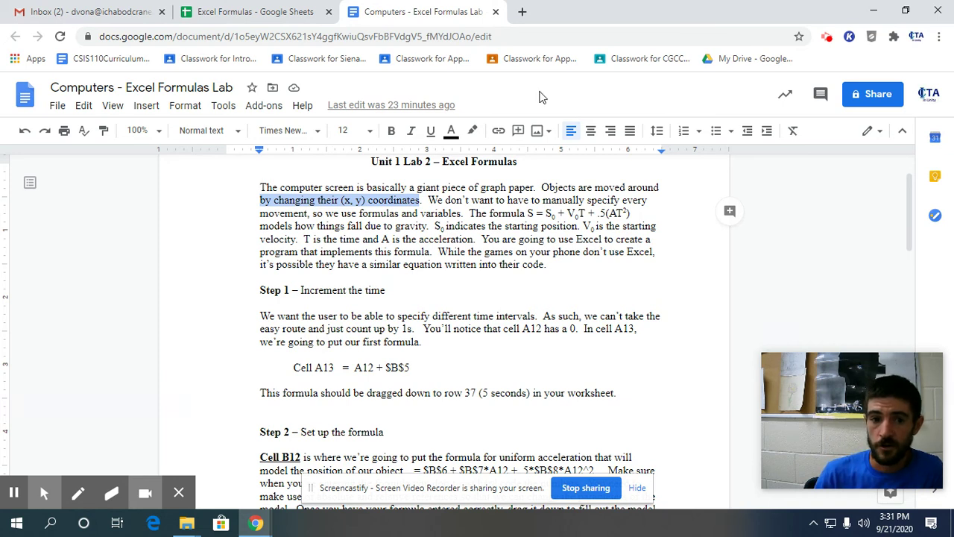
left_click_drag(468, 215, 431, 227)
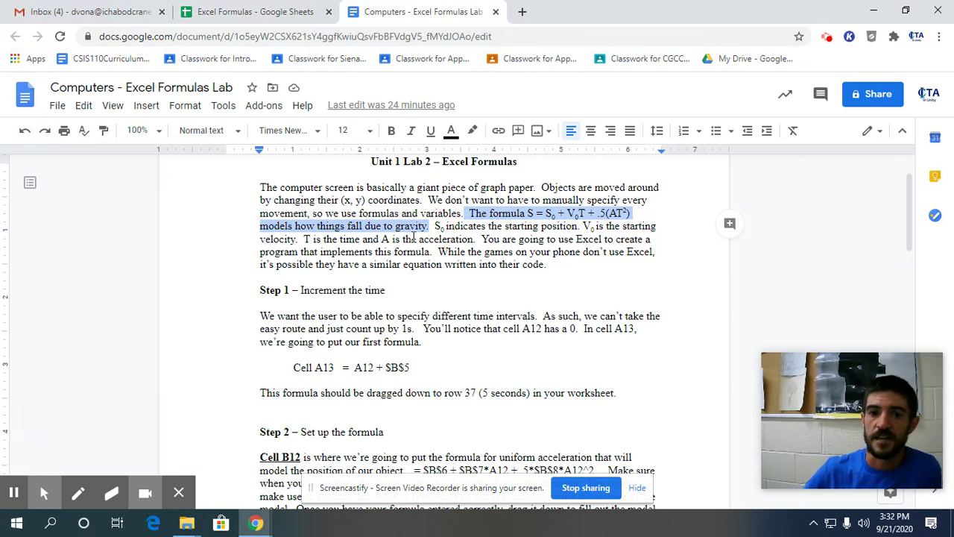
left_click(542, 221)
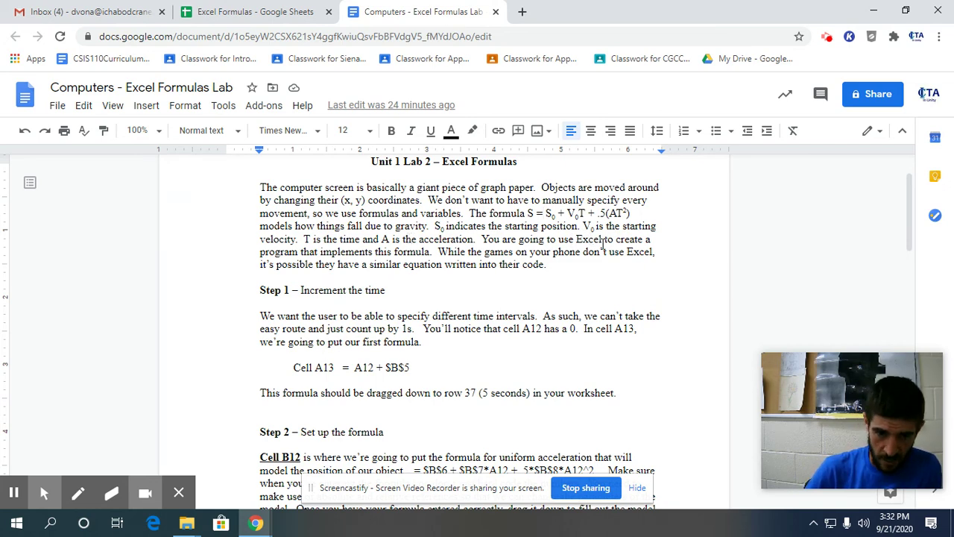
Read Step 1 on incrementing the time, highlighting the cell A13 formula and the row it should be filled down to
scroll(602, 240, "down", 1)
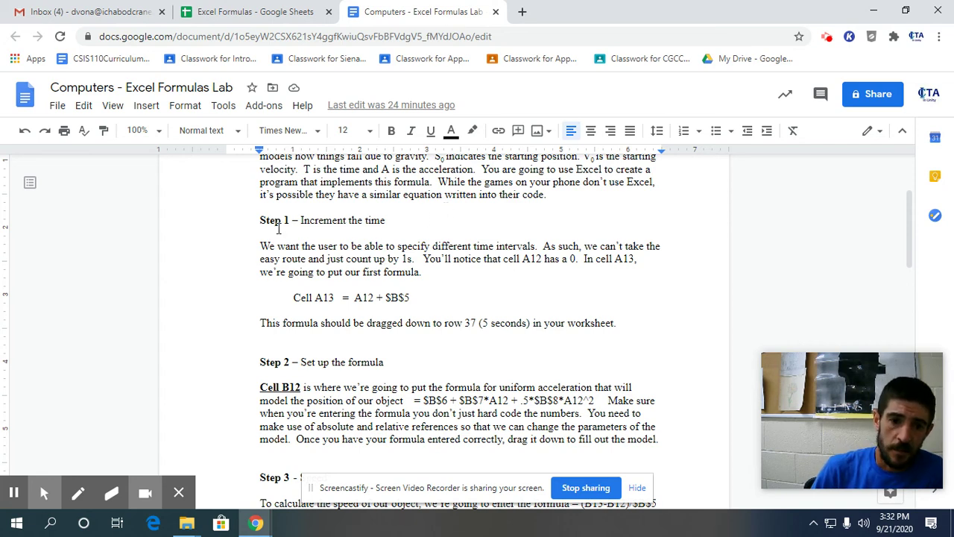
scroll(279, 229, "down", 3)
scroll(278, 229, "up", 3)
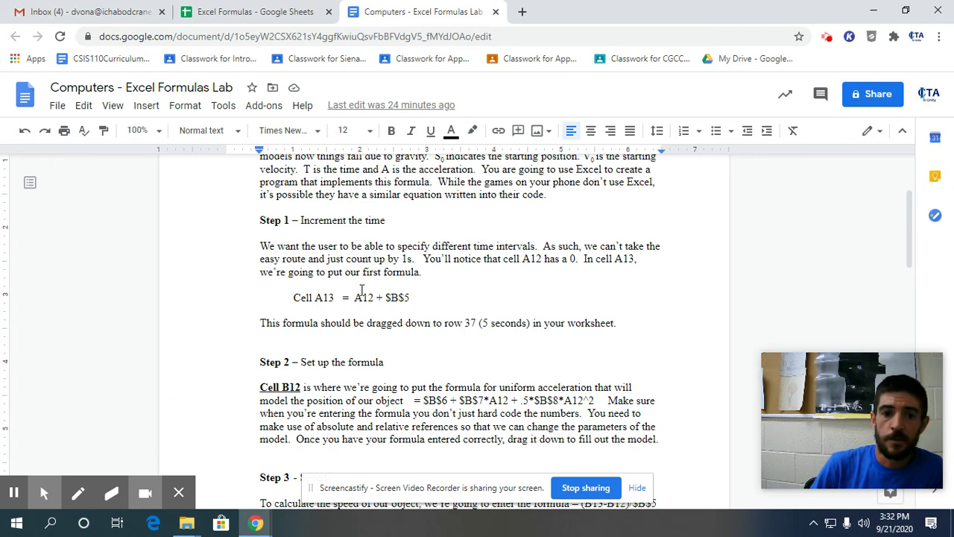
left_click_drag(344, 299, 411, 294)
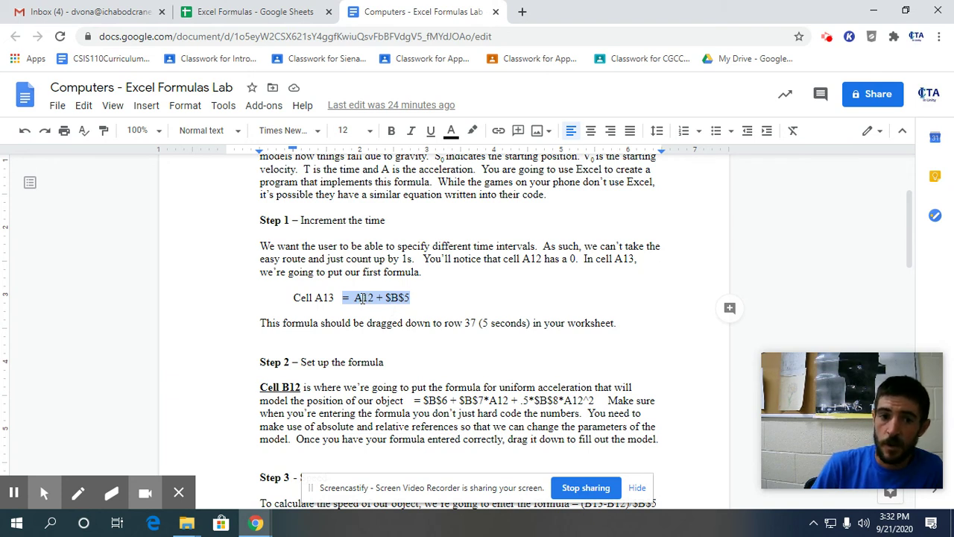
left_click(415, 298)
left_click(446, 322)
left_click_drag(446, 322, 542, 324)
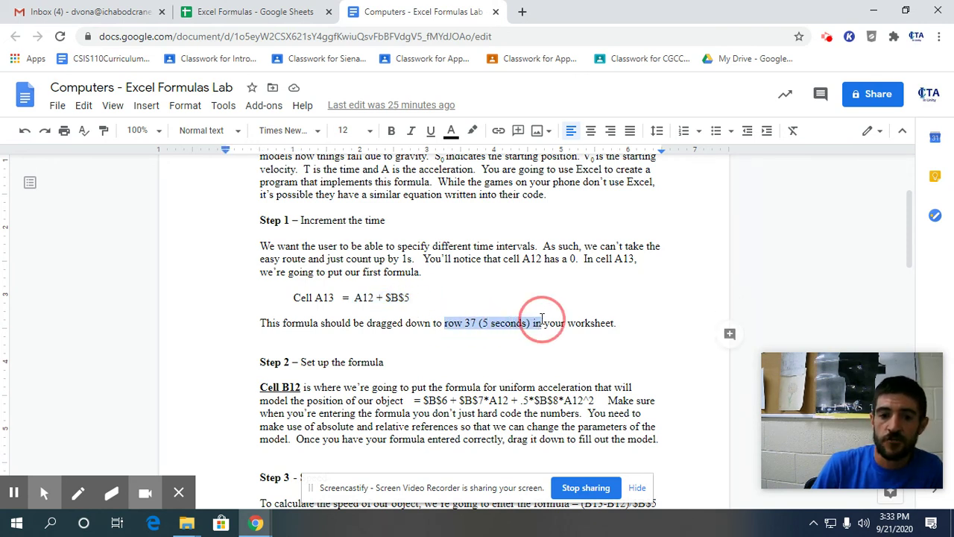
left_click(456, 332)
Read Steps 2 and 3, highlighting the position formula for cell B12 and the speed formula for cell C13
scroll(456, 331, "down", 3)
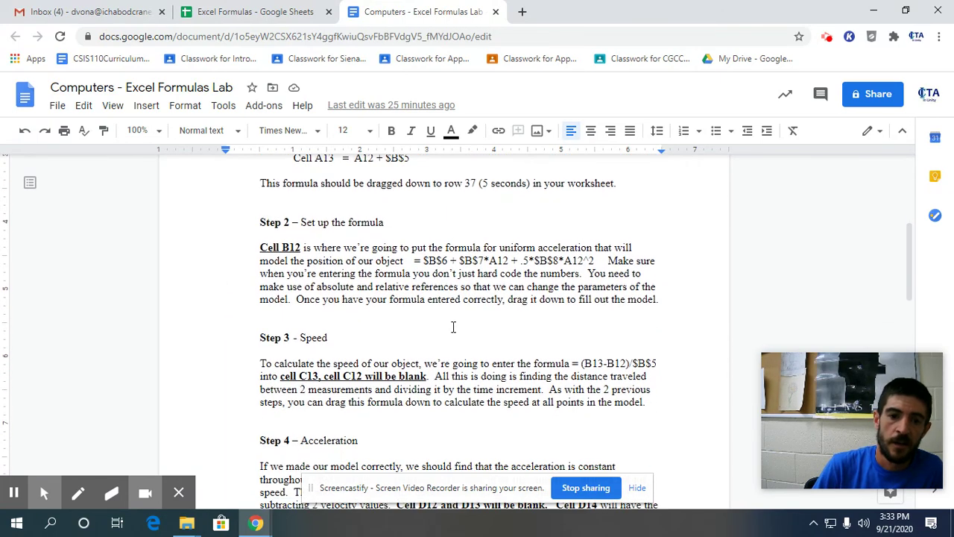
left_click_drag(416, 261, 594, 260)
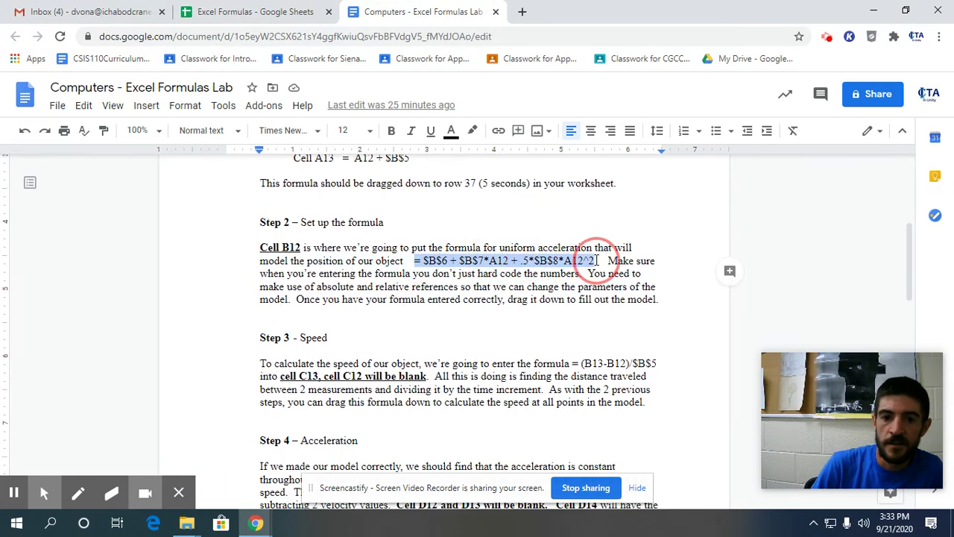
left_click(262, 247)
scroll(262, 247, "down", 3)
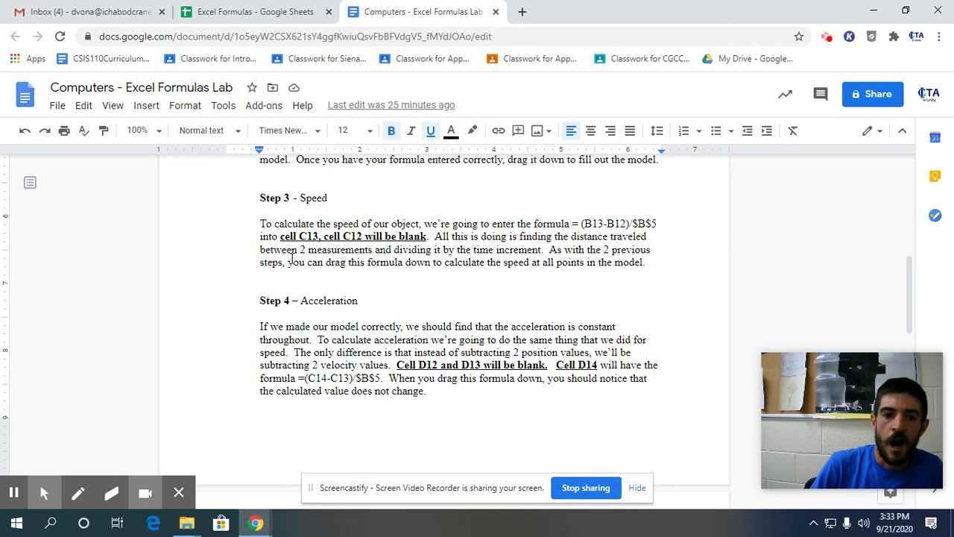
left_click_drag(281, 237, 427, 236)
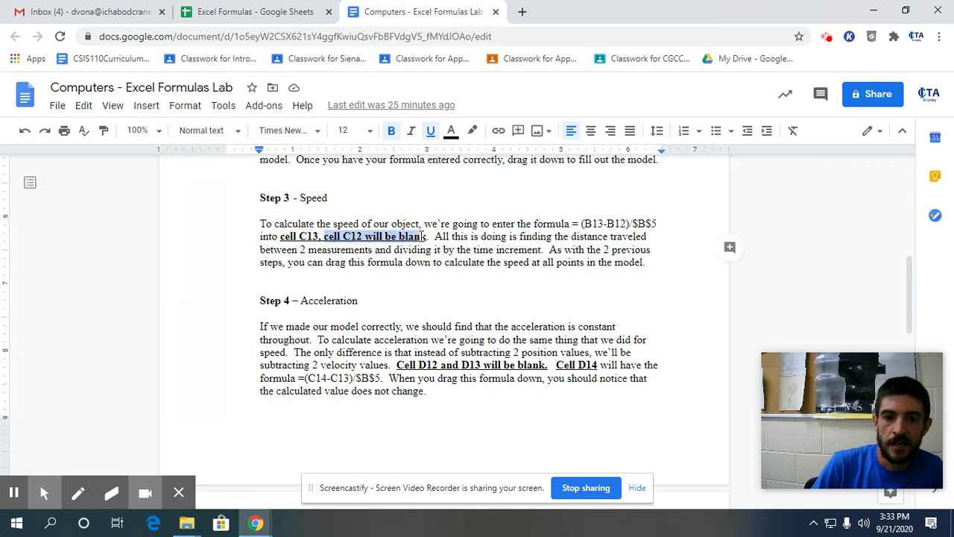
left_click_drag(574, 222, 655, 223)
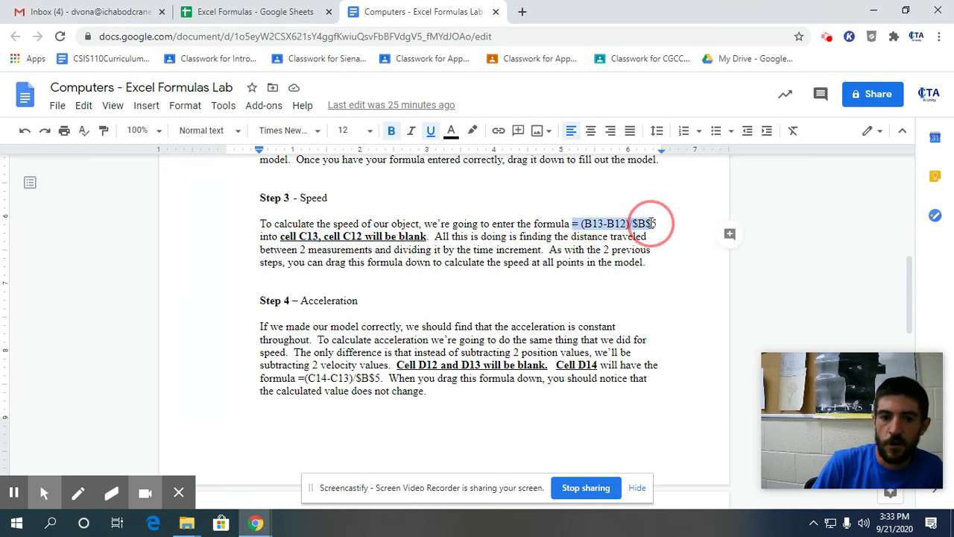
Read Step 4 on acceleration, highlighting the cells left blank and the formula for cell D14
scroll(422, 322, "down", 1)
left_click_drag(397, 295, 594, 296)
left_click_drag(299, 307, 383, 318)
scroll(383, 318, "down", 1)
scroll(382, 313, "up", 3)
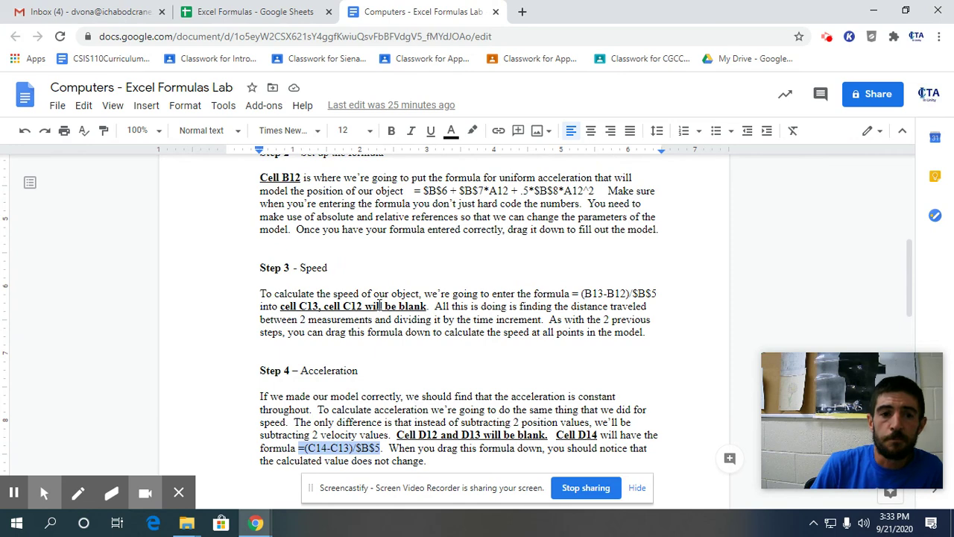
Return to the Excel Formulas spreadsheet and look over the rows below the time, position, speed and acceleration headers
left_click(239, 13)
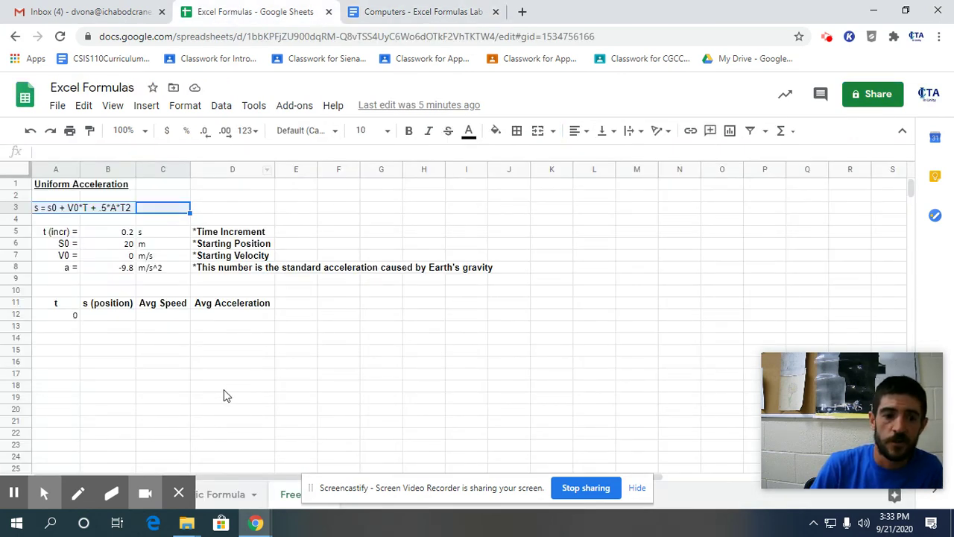
scroll(224, 389, "down", 3)
scroll(211, 380, "up", 1)
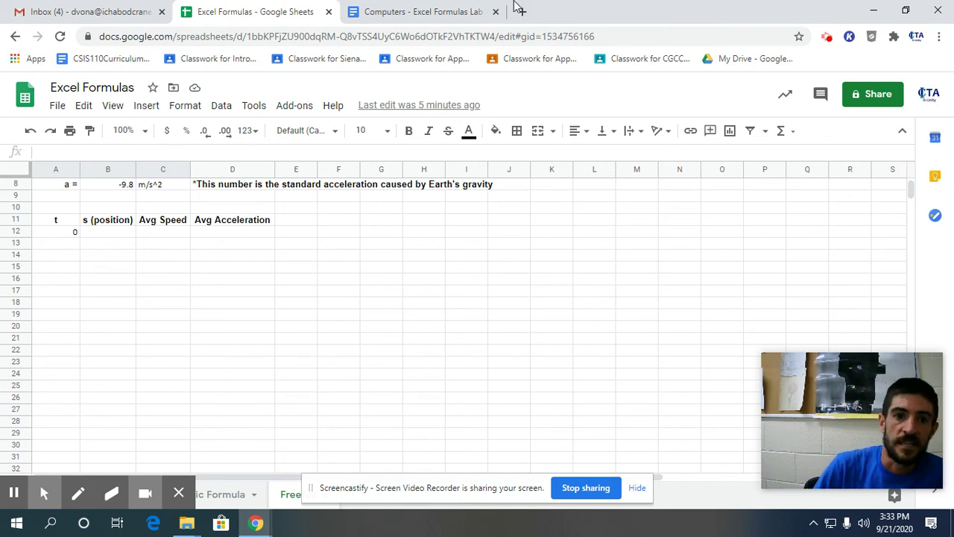
Go back to the lab document and read questions 1 to 3 on its second page, highlighting each one
left_click(469, 9)
scroll(386, 266, "down", 5)
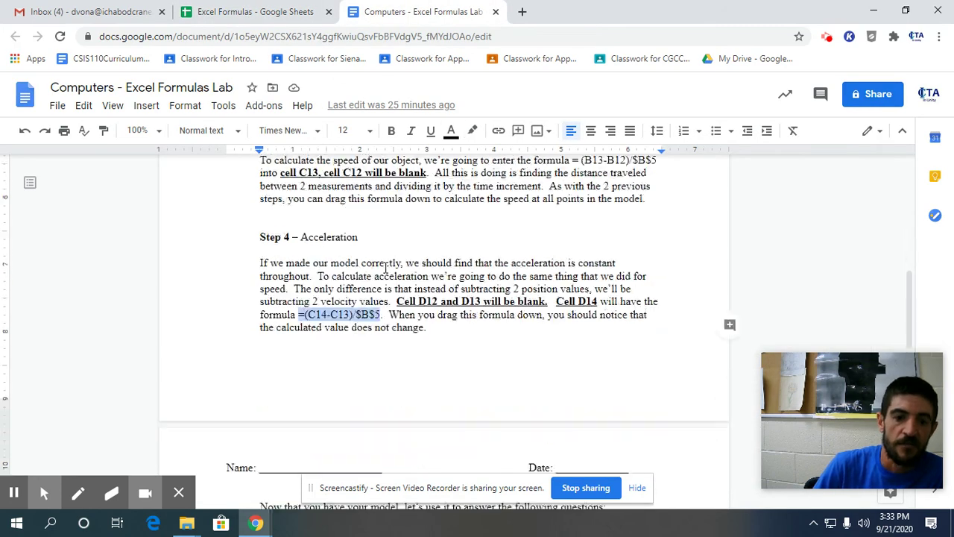
scroll(385, 266, "down", 2)
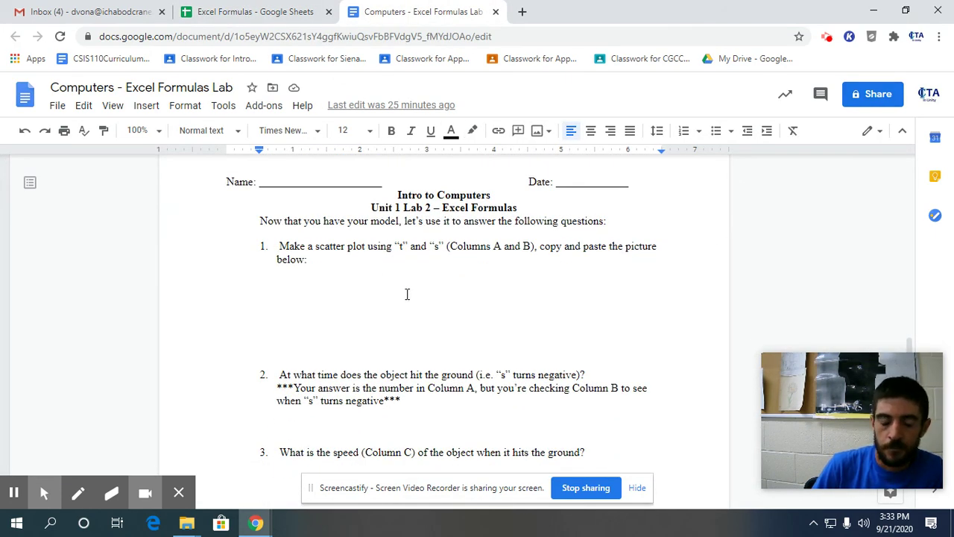
left_click_drag(347, 264, 271, 252)
scroll(349, 288, "down", 4)
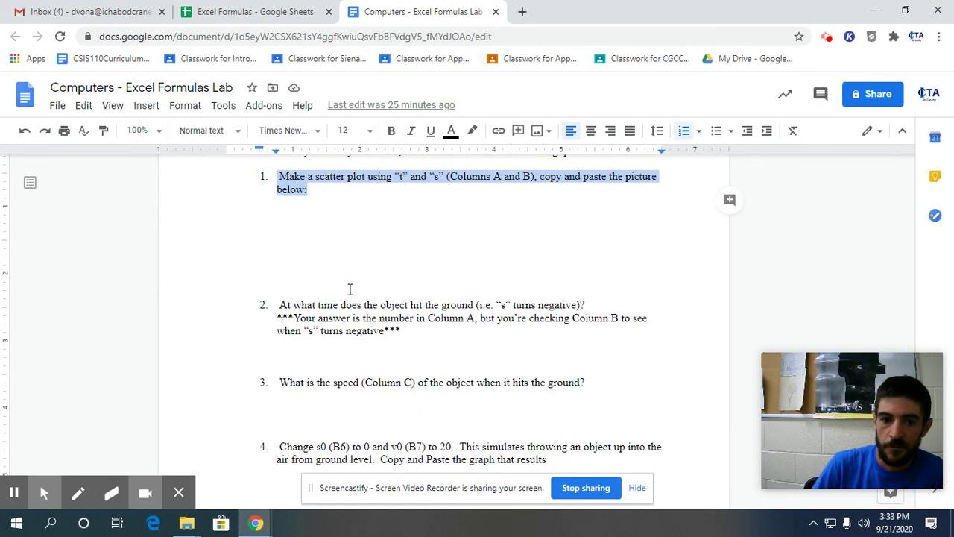
left_click(428, 262)
left_click_drag(428, 263, 280, 233)
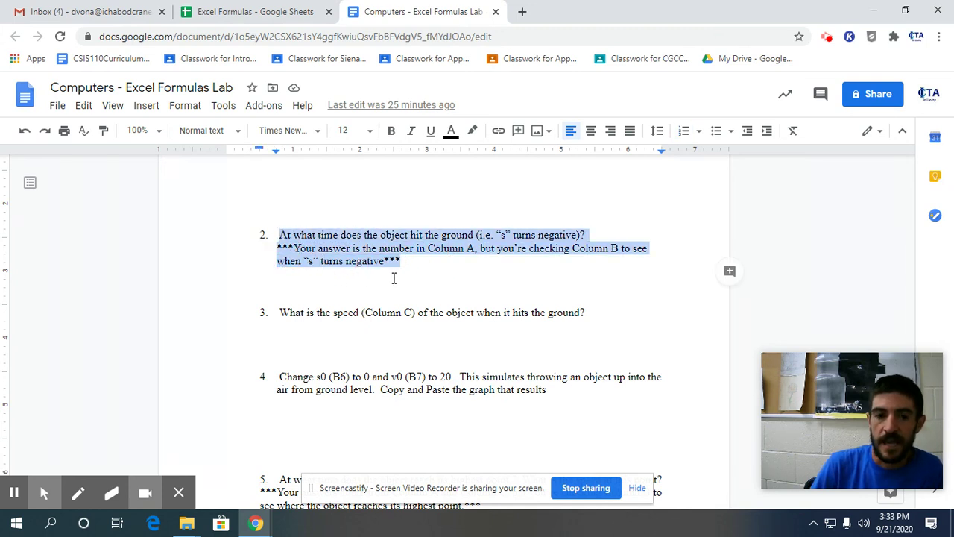
scroll(409, 302, "down", 1)
left_click_drag(596, 247, 281, 243)
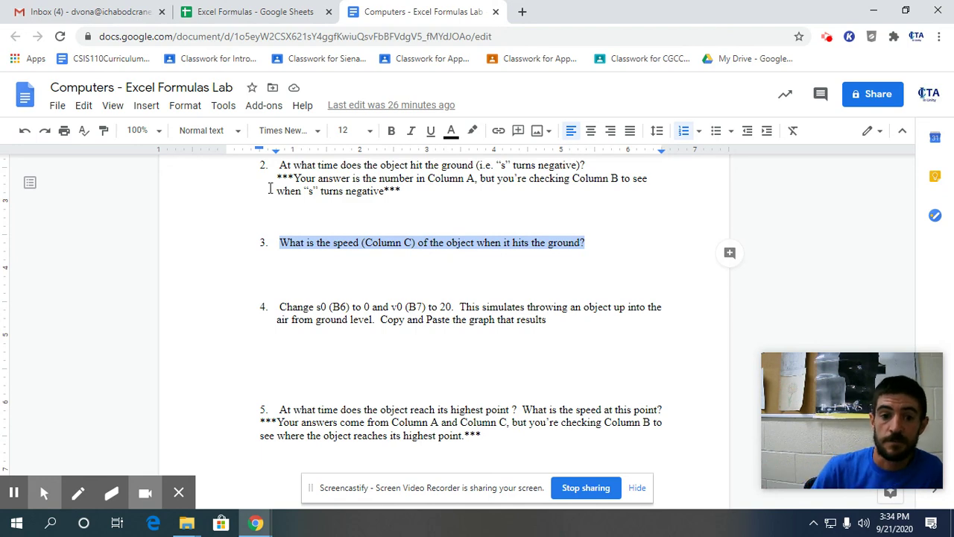
Read question 4, highlighting its instructions for changing the starting position in B6 and the starting velocity in B7
scroll(445, 264, "down", 1)
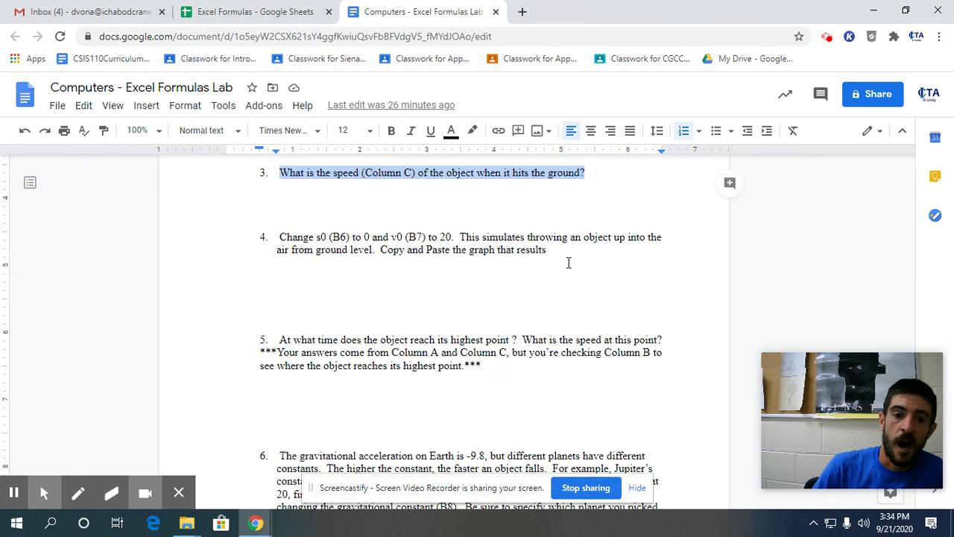
left_click_drag(558, 252, 283, 228)
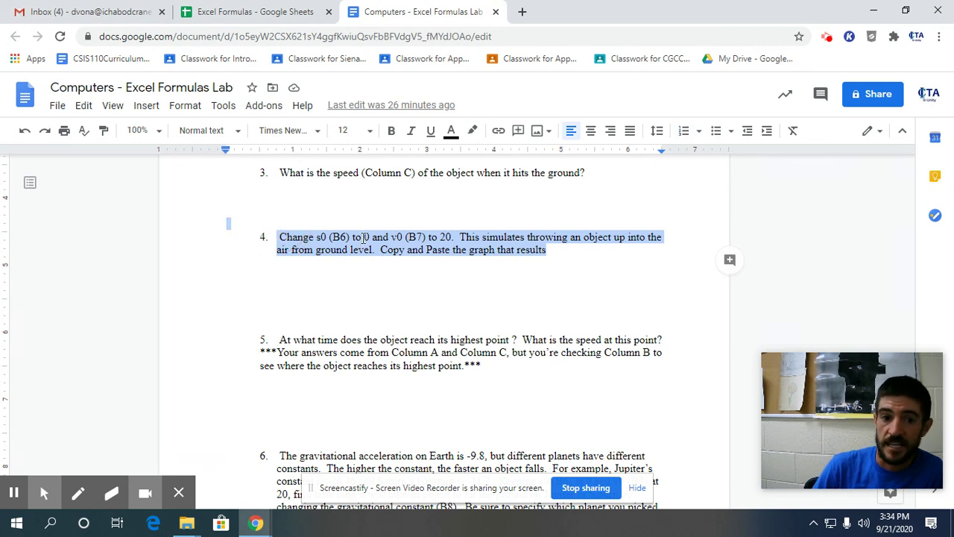
left_click(365, 237)
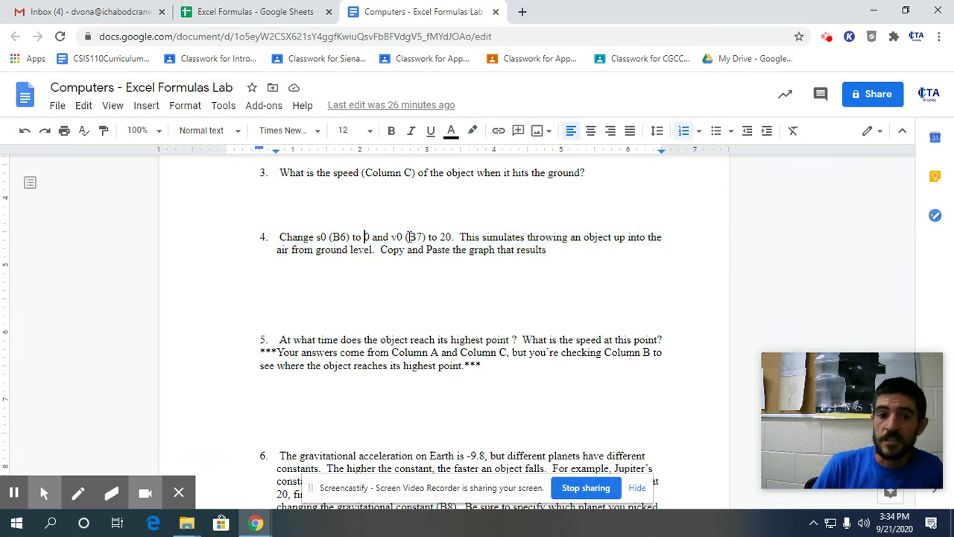
left_click(562, 254)
left_click_drag(562, 253, 280, 237)
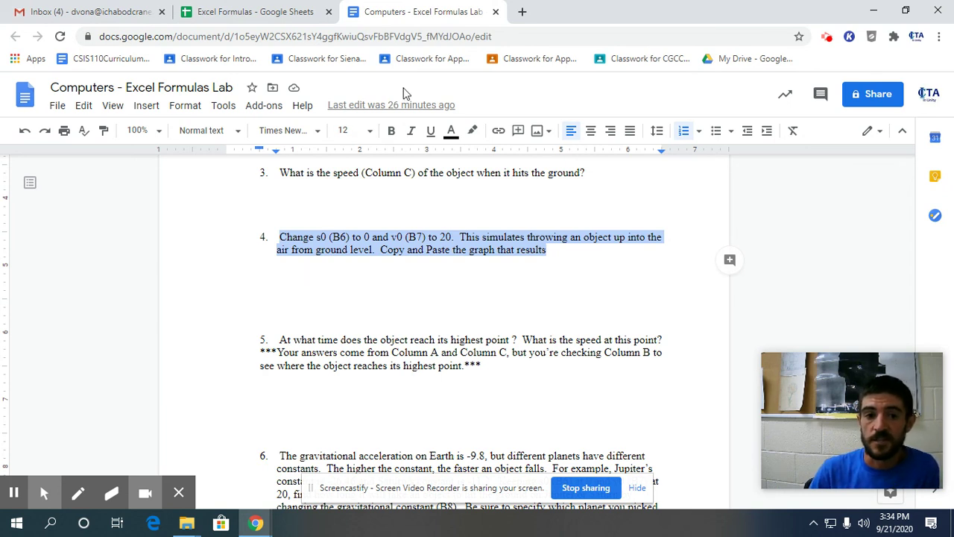
double_click(342, 237)
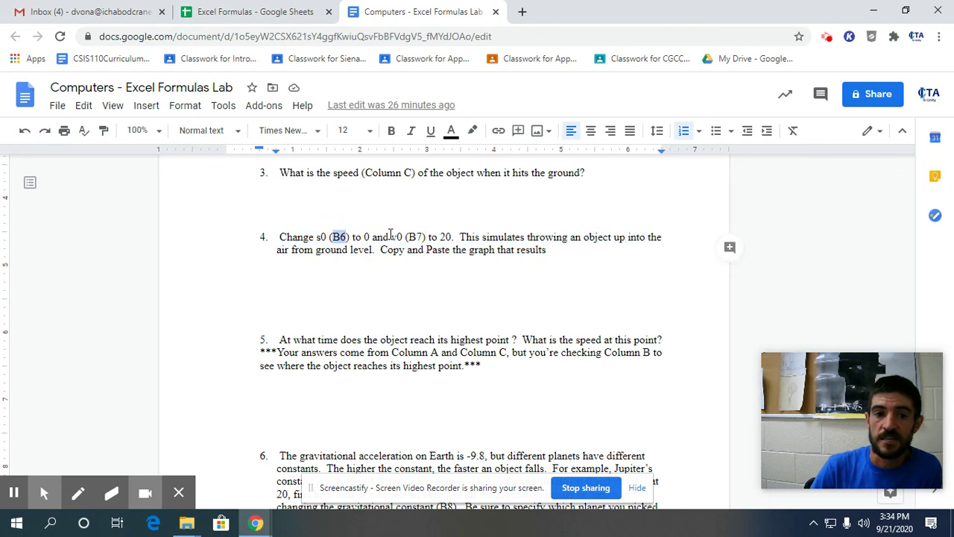
left_click(426, 243)
double_click(422, 246)
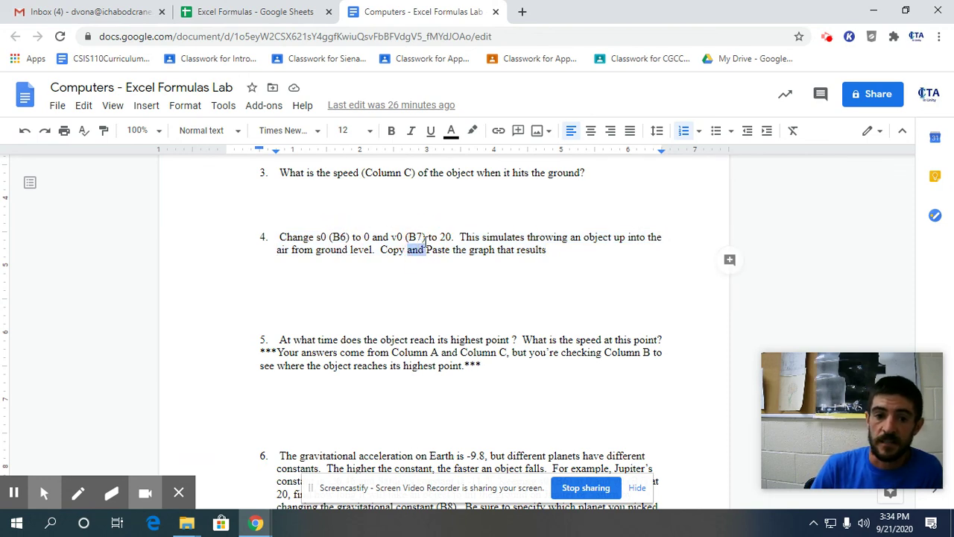
Read question 5 on the highest point and question 6 on other planets' gravitational constants, highlighting their text
scroll(484, 274, "down", 2)
left_click_drag(488, 262, 260, 223)
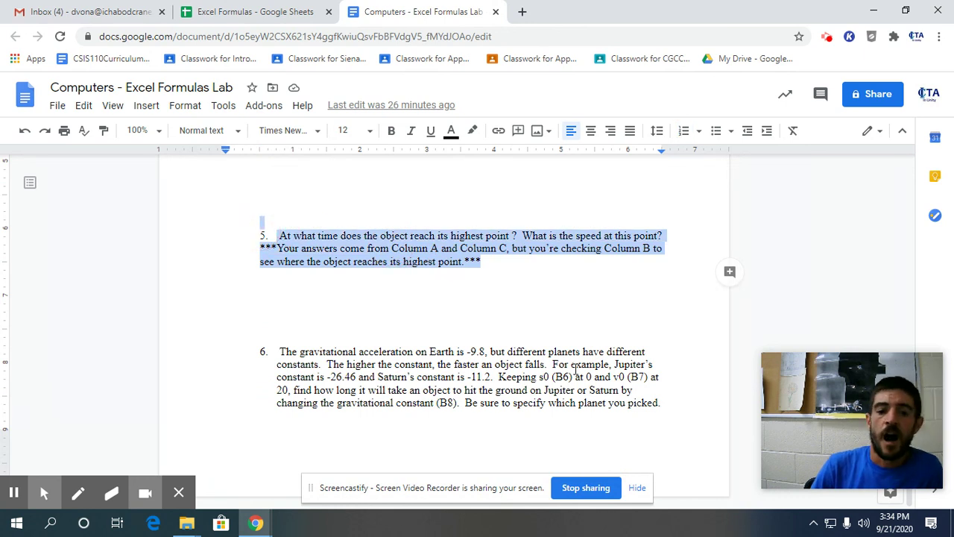
left_click_drag(665, 401, 277, 355)
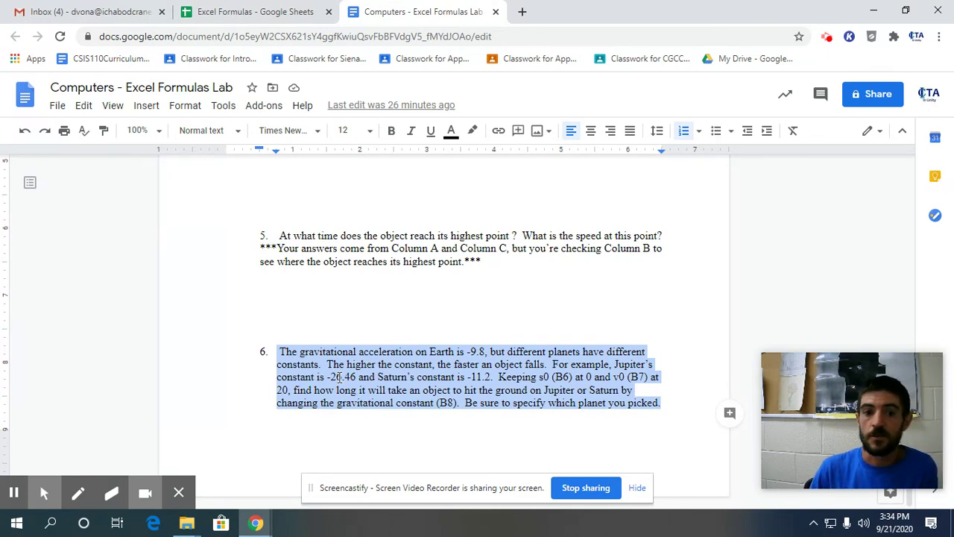
left_click(485, 354)
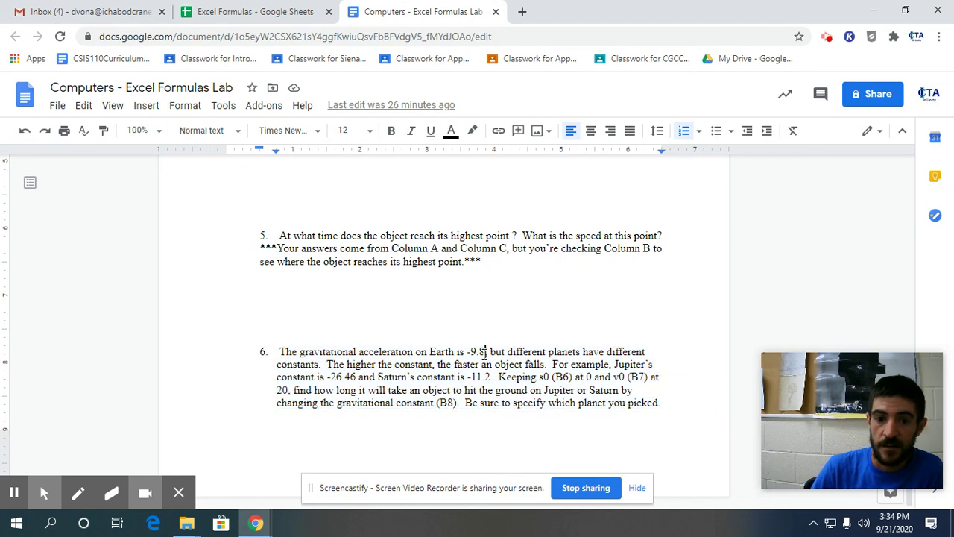
left_click(471, 378)
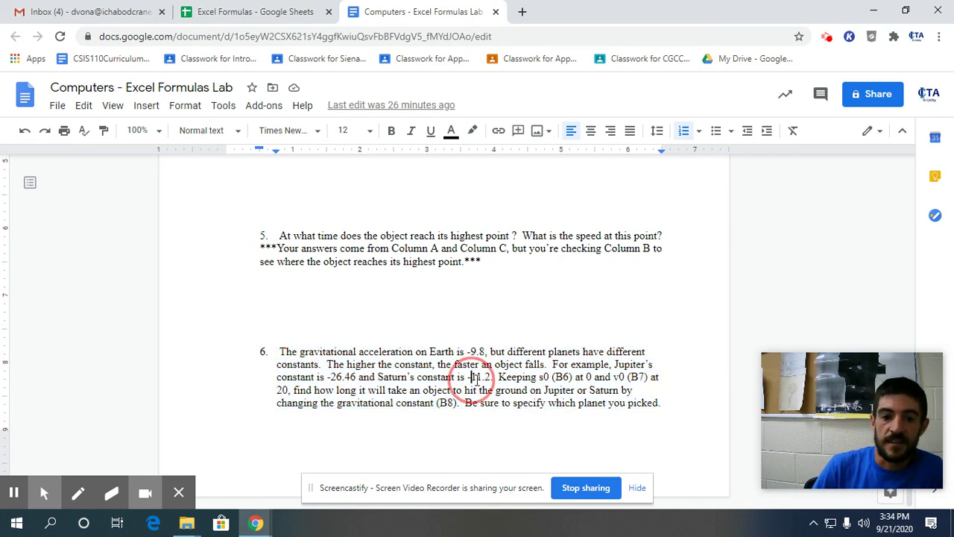
left_click(340, 379)
left_click_drag(339, 379, 358, 377)
left_click(364, 399)
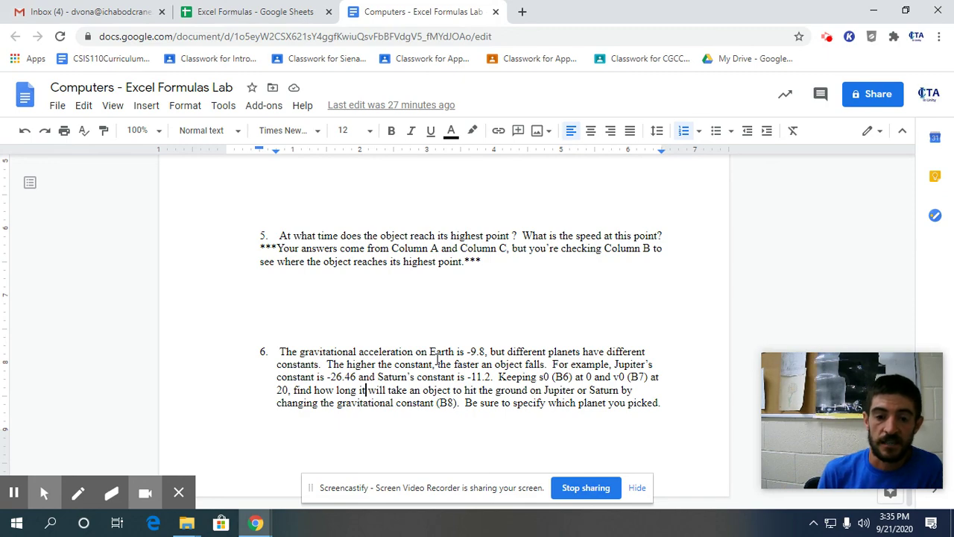
Review the whole lab document once more, from the formula steps through the questions, ending at its beginning
scroll(460, 370, "up", 15)
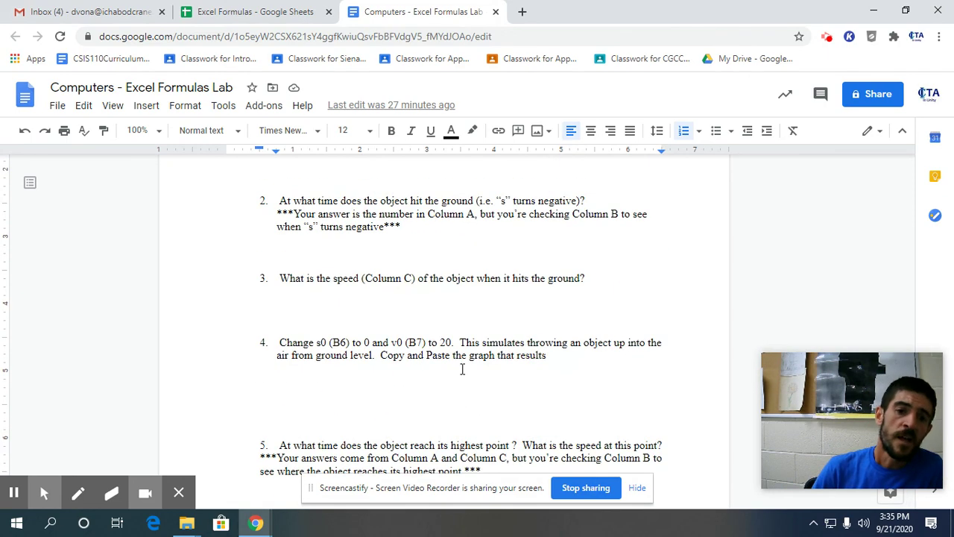
scroll(460, 356, "down", 8)
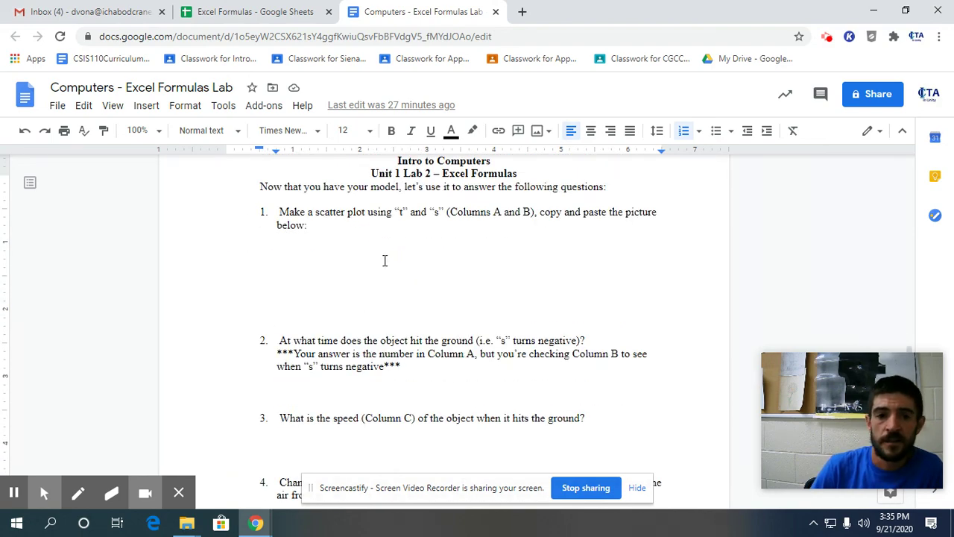
scroll(385, 260, "up", 5)
scroll(384, 260, "up", 6)
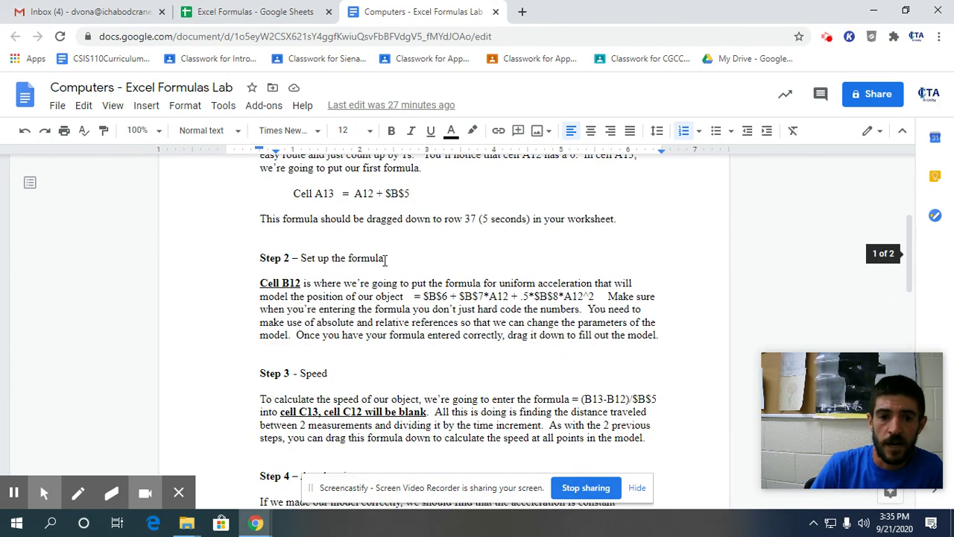
scroll(380, 252, "down", 4)
scroll(381, 252, "down", 6)
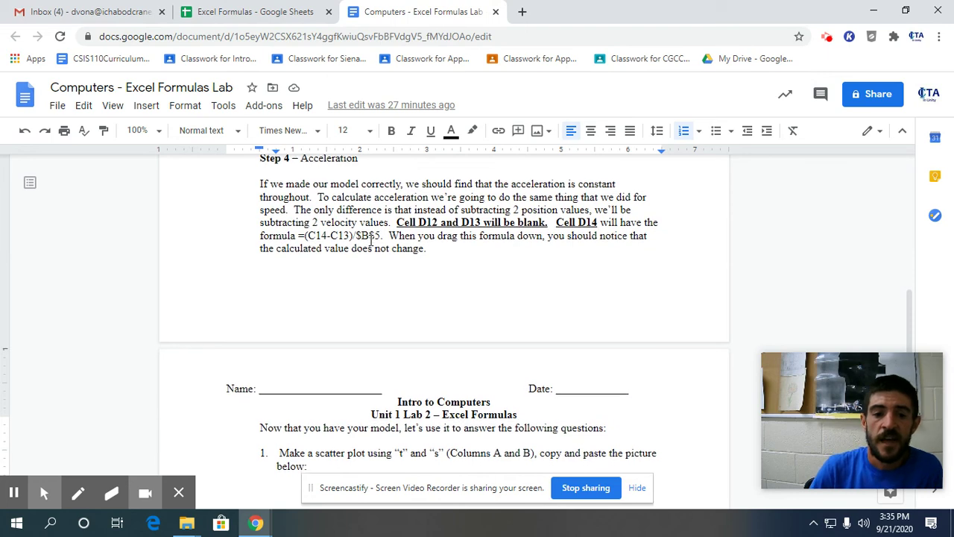
scroll(370, 240, "down", 5)
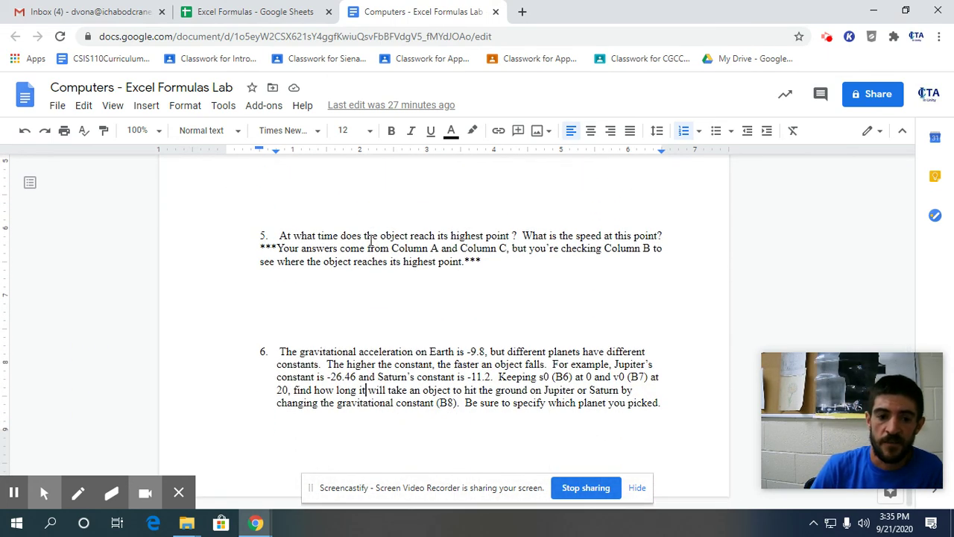
scroll(371, 240, "up", 15)
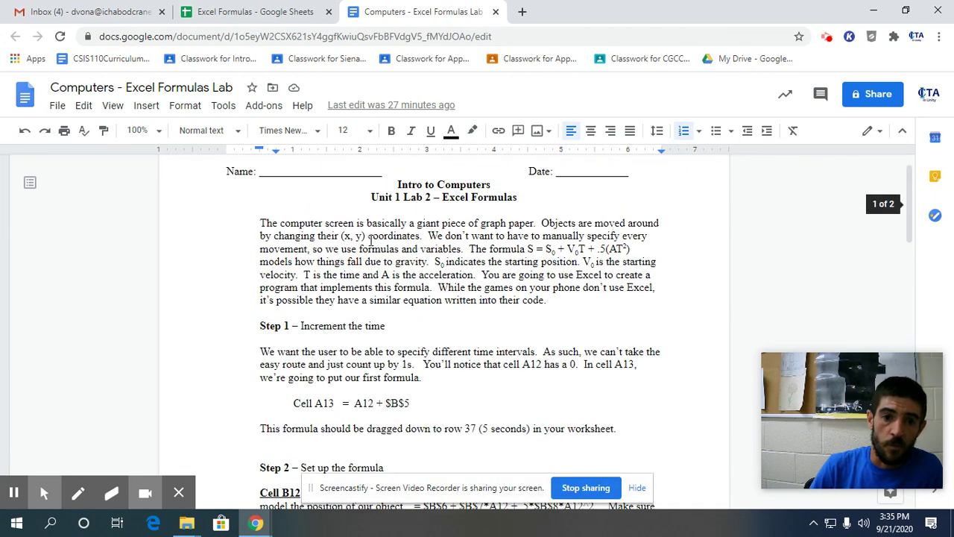